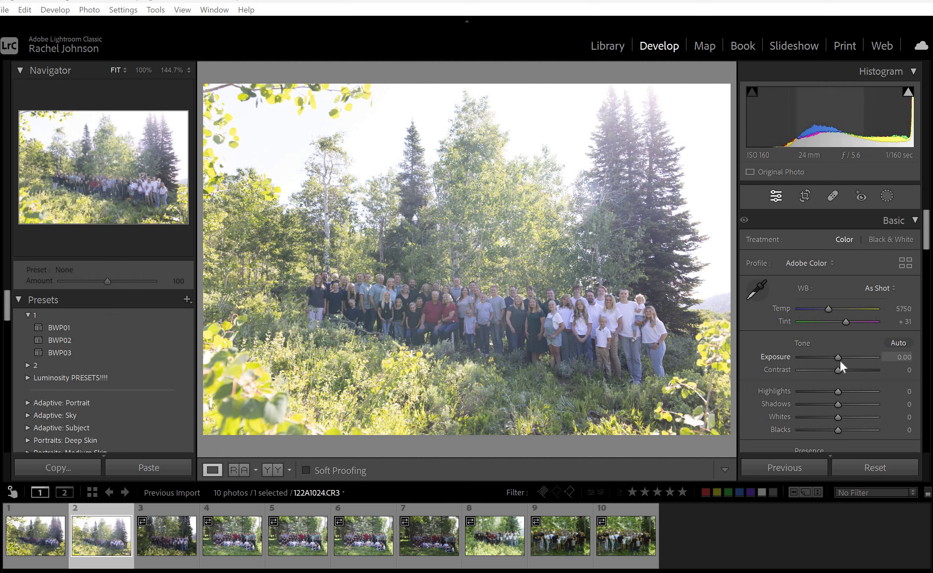
# Set the photo's exposure to -1.07, highlights to -52, shadows to +17 and contrast to -11.
pyautogui.moveTo(839, 356); pyautogui.dragTo(830, 352)
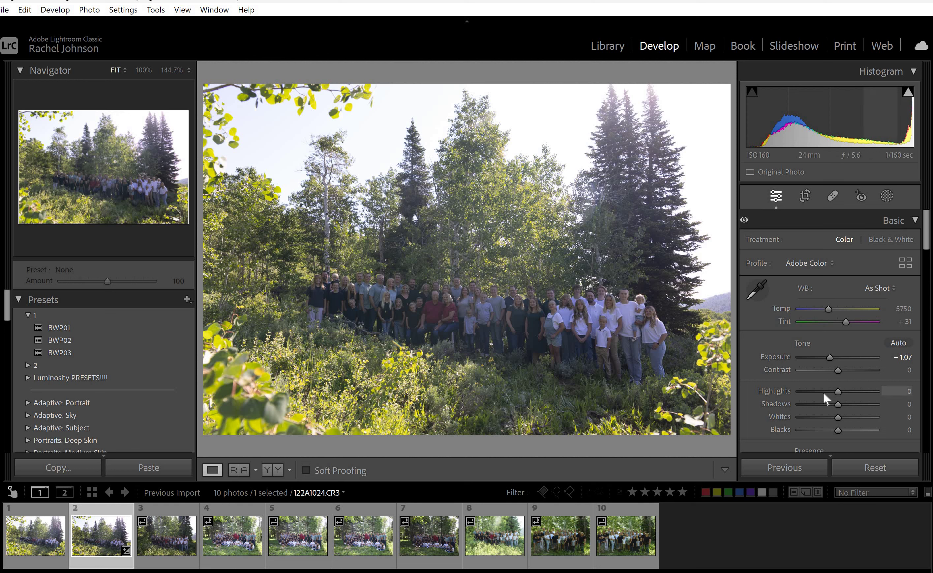
pyautogui.moveTo(823, 391); pyautogui.dragTo(778, 393)
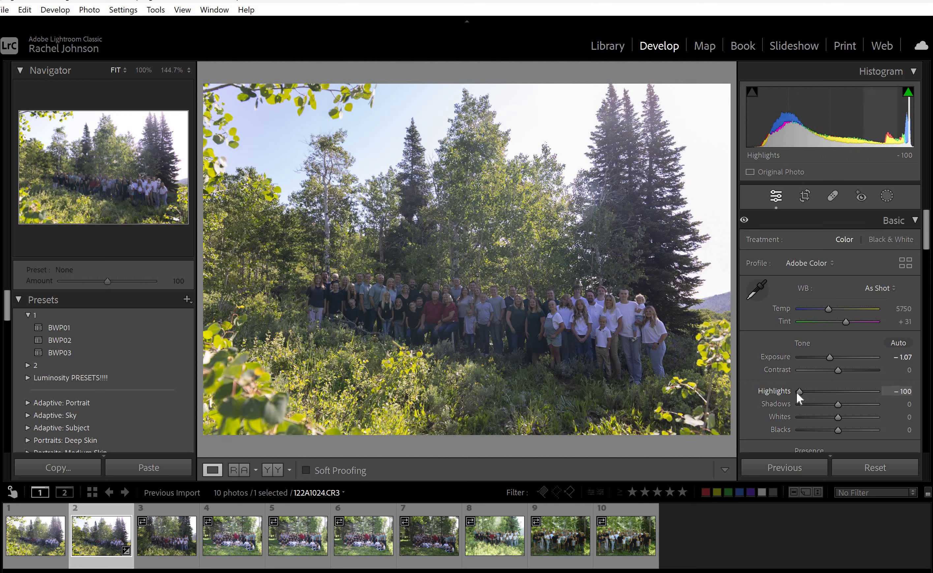
pyautogui.click(818, 390)
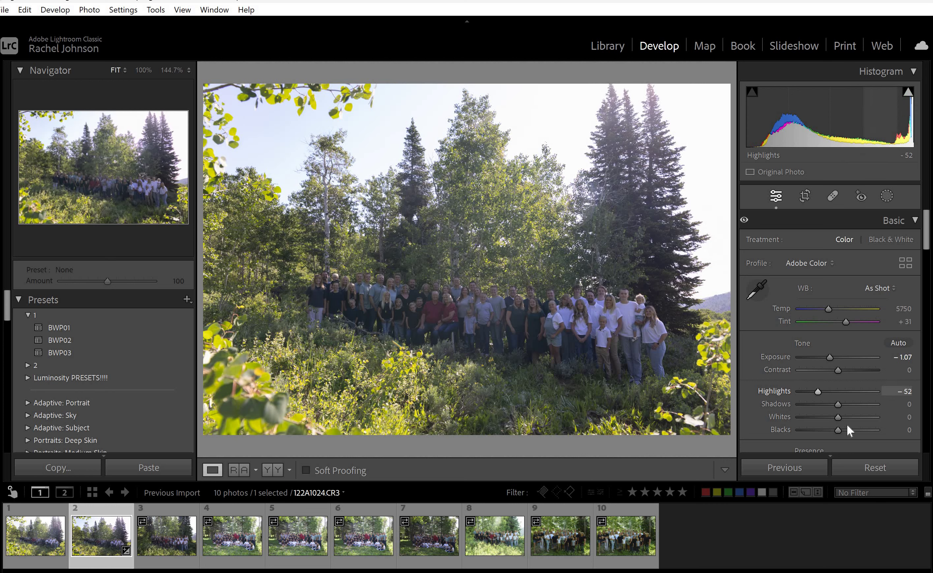
pyautogui.click(844, 404)
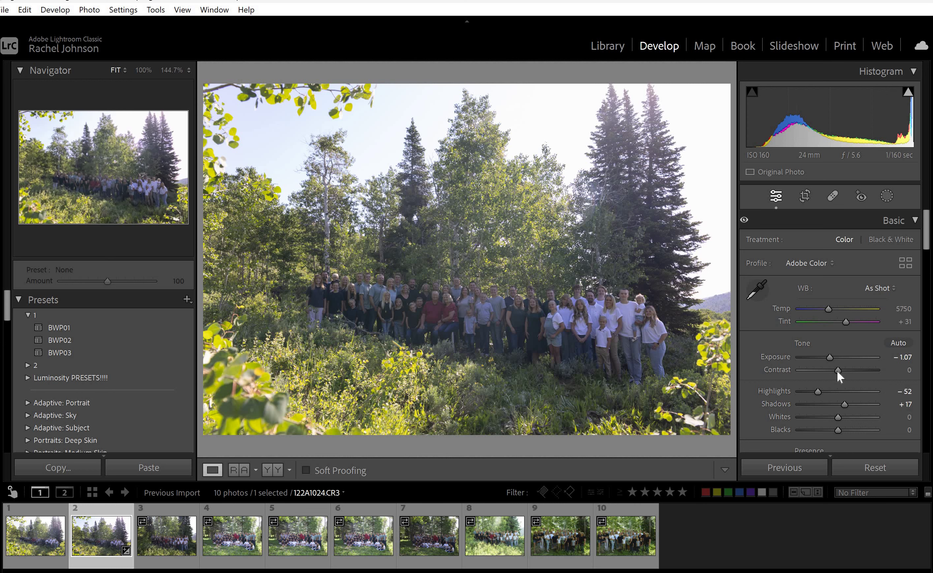
pyautogui.moveTo(835, 371); pyautogui.dragTo(832, 368)
# Create a Select Subject mask for the family group and add a Brush component to it.
pyautogui.press('t')
pyautogui.hotkey('shift', 'w')
pyautogui.click(773, 254)
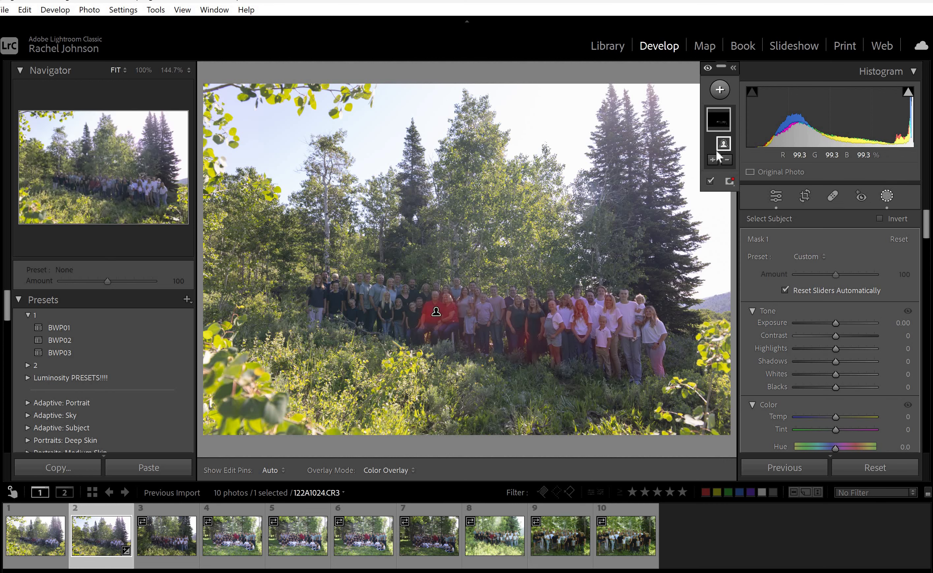
pyautogui.click(716, 112)
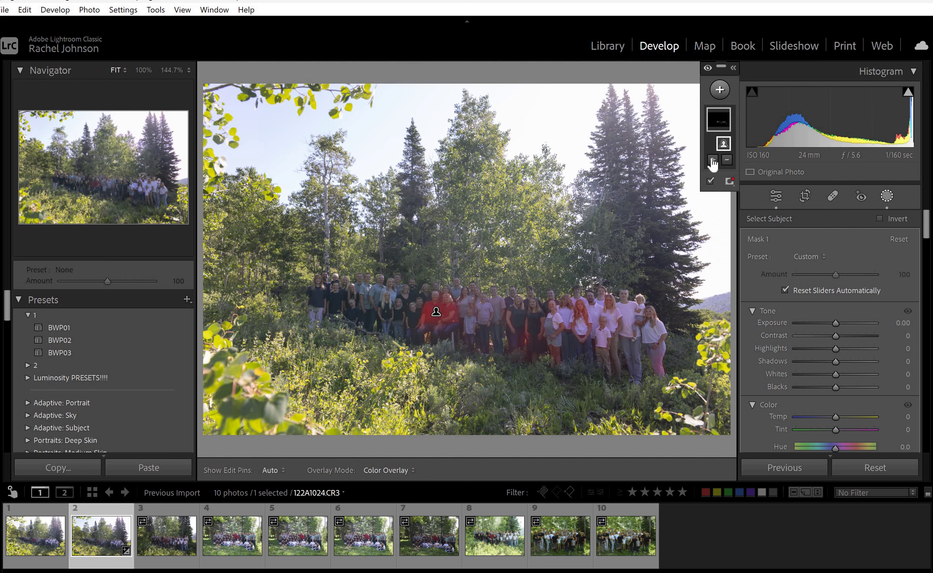
pyautogui.click(712, 161)
pyautogui.click(746, 301)
# Paint the mask over the people in white shirts at the right end of the group with a size 9.5 brush.
pyautogui.press('z')
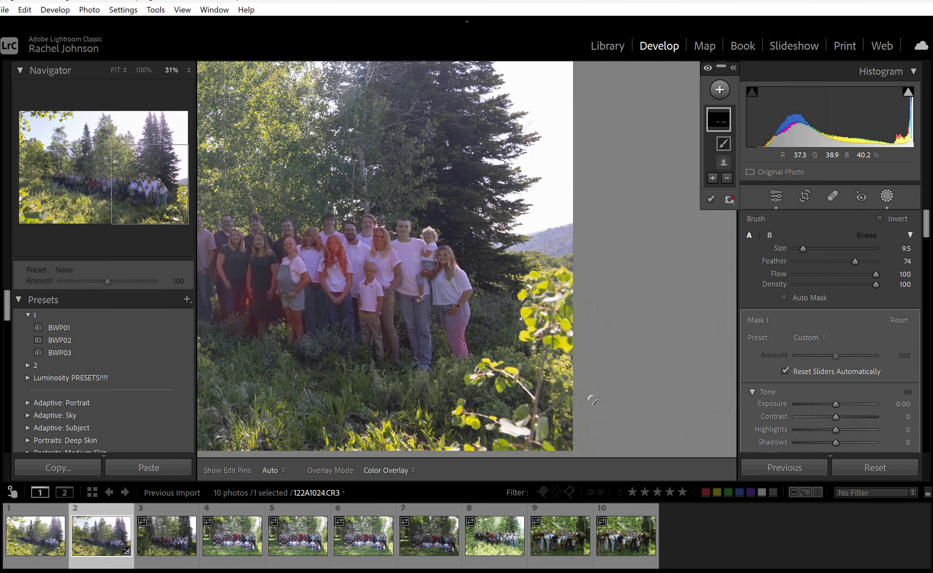
pyautogui.scroll(1, 593, 400)
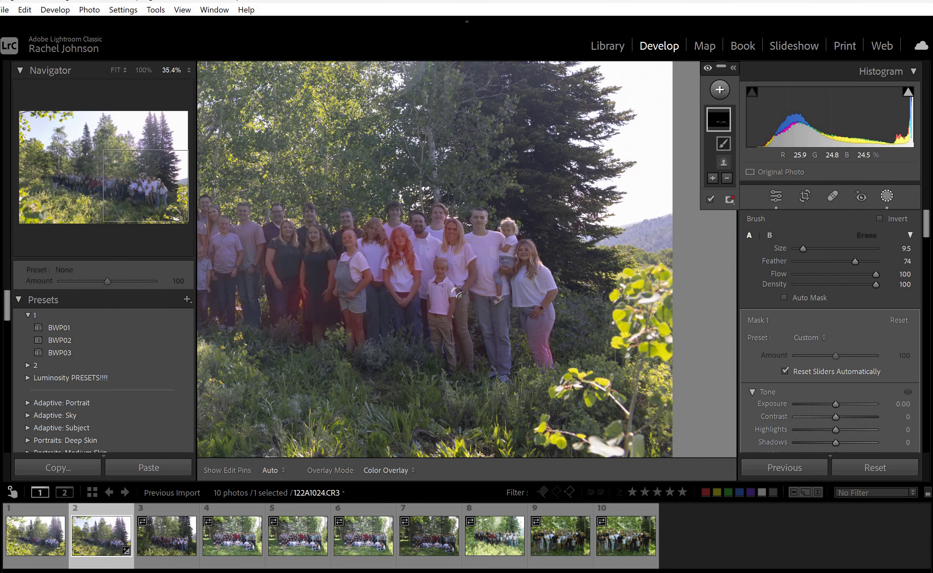
pyautogui.moveTo(514, 263)
pyautogui.mouseDown()
pyautogui.moveTo(525, 258)
pyautogui.moveTo(521, 348)
pyautogui.moveTo(489, 356)
pyautogui.moveTo(437, 218)
pyautogui.moveTo(461, 354)
pyautogui.moveTo(446, 199)
pyautogui.mouseUp()
pyautogui.moveTo(385, 209)
pyautogui.mouseDown()
pyautogui.moveTo(392, 299)
pyautogui.moveTo(351, 309)
pyautogui.moveTo(337, 209)
pyautogui.moveTo(356, 288)
pyautogui.mouseUp()
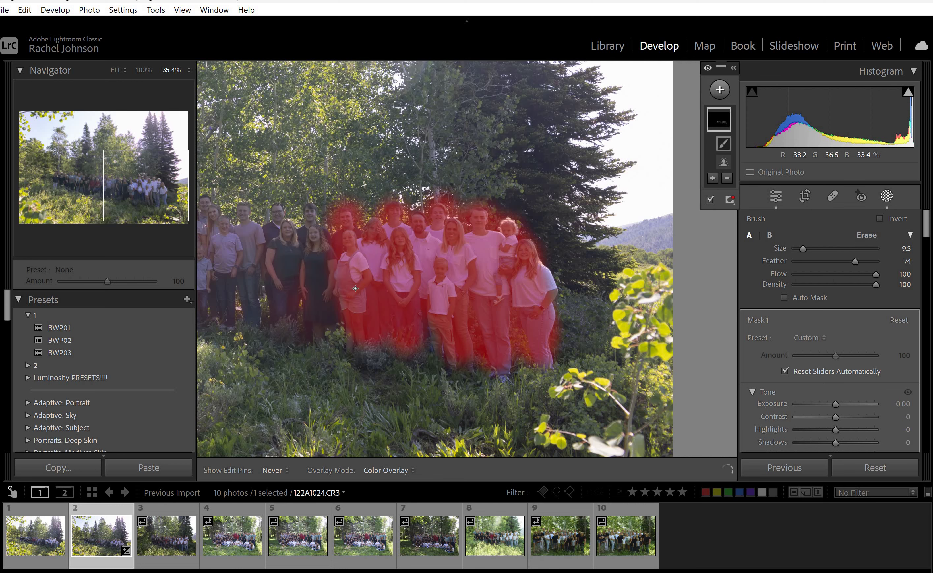
# Extend the brushed mask leftward over the people standing between the white-shirt group and the seated couple.
pyautogui.scroll(5, 355, 288)
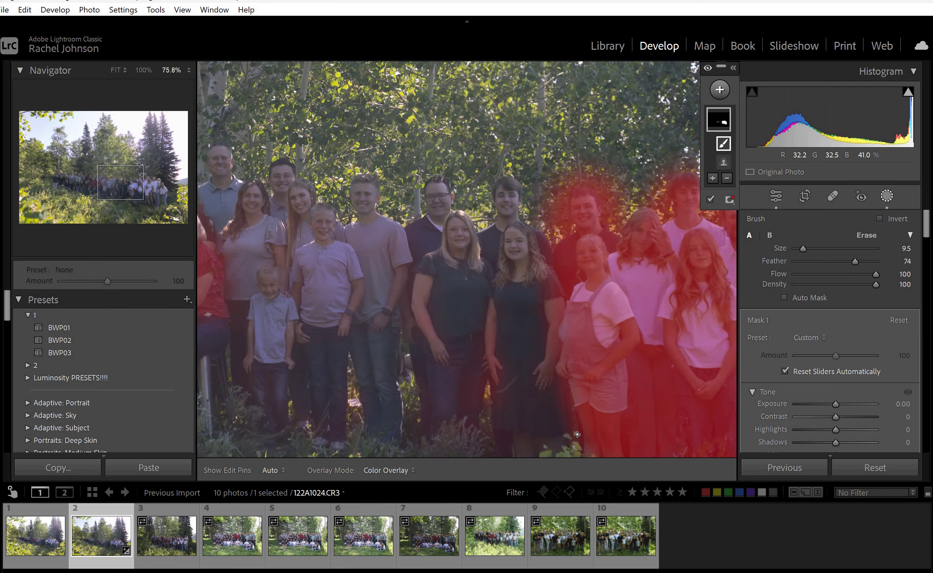
pyautogui.scroll(1, 577, 435)
pyautogui.moveTo(525, 268)
pyautogui.mouseDown()
pyautogui.moveTo(538, 349)
pyautogui.moveTo(515, 214)
pyautogui.mouseUp()
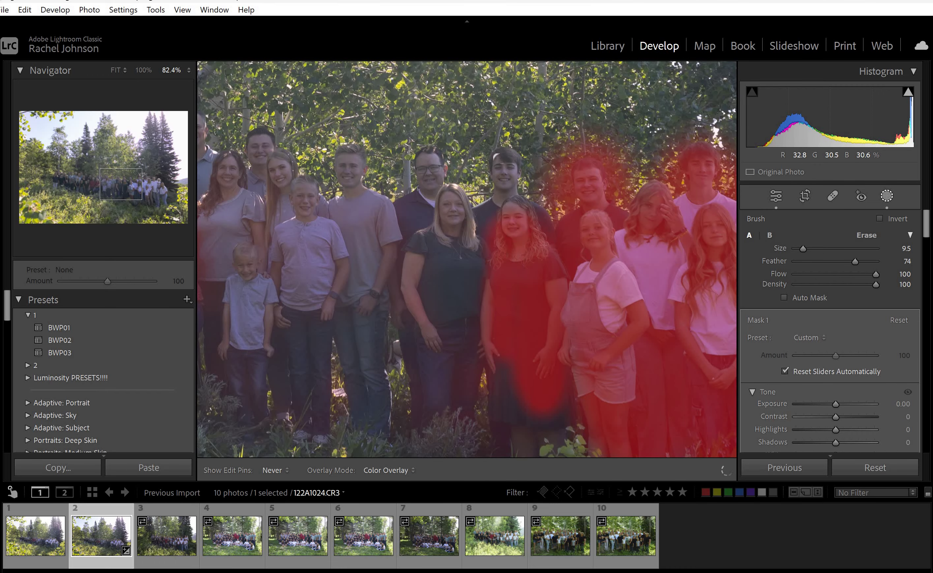
pyautogui.moveTo(435, 211)
pyautogui.mouseDown()
pyautogui.moveTo(448, 265)
pyautogui.moveTo(403, 324)
pyautogui.mouseUp()
pyautogui.moveTo(470, 339)
pyautogui.mouseDown()
pyautogui.moveTo(429, 386)
pyautogui.moveTo(473, 368)
pyautogui.moveTo(517, 421)
pyautogui.moveTo(548, 433)
pyautogui.mouseUp()
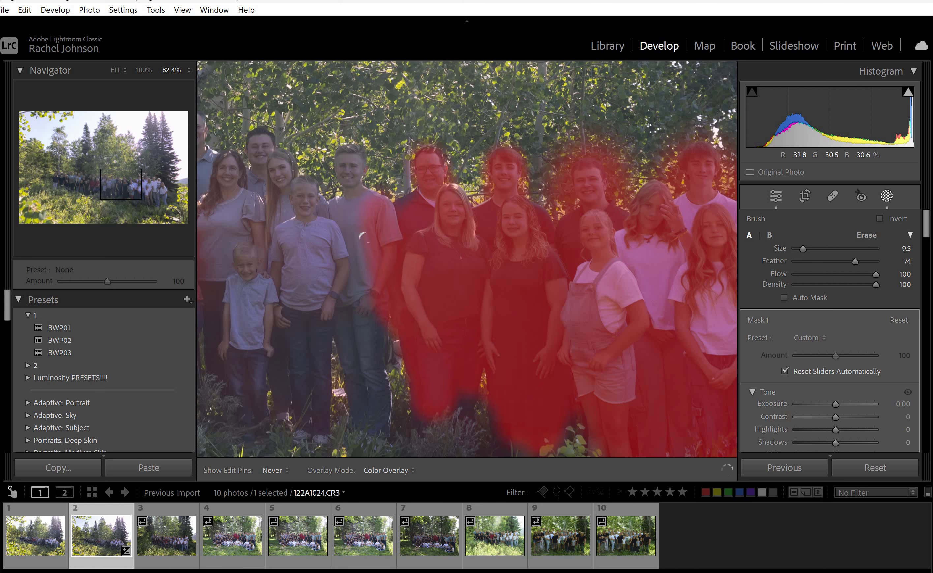
pyautogui.moveTo(362, 371)
pyautogui.mouseDown()
pyautogui.moveTo(312, 251)
pyautogui.moveTo(309, 296)
pyautogui.moveTo(298, 184)
pyautogui.moveTo(306, 230)
pyautogui.mouseUp()
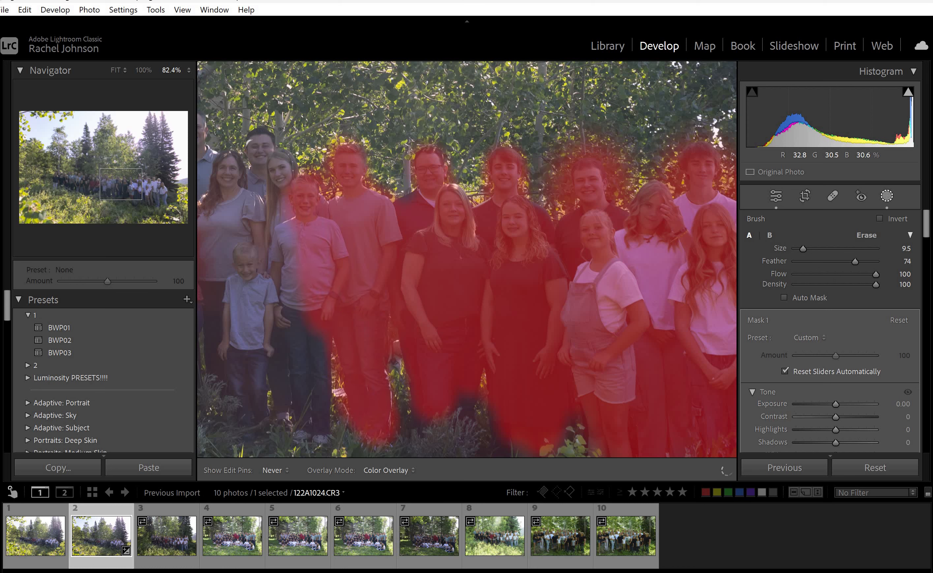
pyautogui.moveTo(309, 416)
pyautogui.mouseDown()
pyautogui.moveTo(297, 327)
pyautogui.moveTo(318, 431)
pyautogui.moveTo(282, 406)
pyautogui.moveTo(245, 352)
pyautogui.mouseUp()
pyautogui.moveTo(218, 163)
pyautogui.mouseDown()
pyautogui.moveTo(204, 306)
pyautogui.moveTo(209, 291)
pyautogui.mouseUp()
# Paint the mask over the seated couple in red and the people in dark shirts around them.
pyautogui.moveTo(215, 135); pyautogui.dragTo(539, 202)
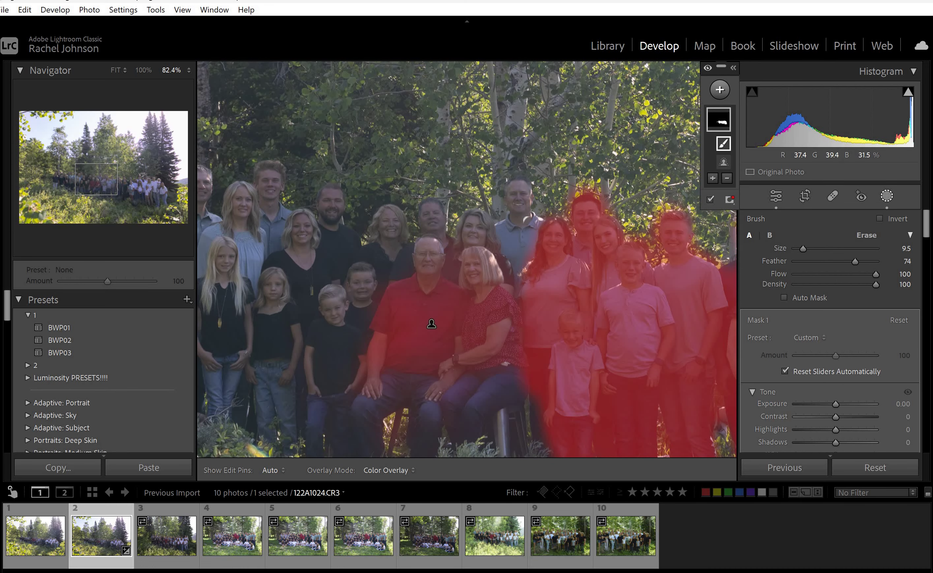
pyautogui.moveTo(523, 249)
pyautogui.mouseDown()
pyautogui.moveTo(508, 180)
pyautogui.moveTo(558, 358)
pyautogui.mouseUp()
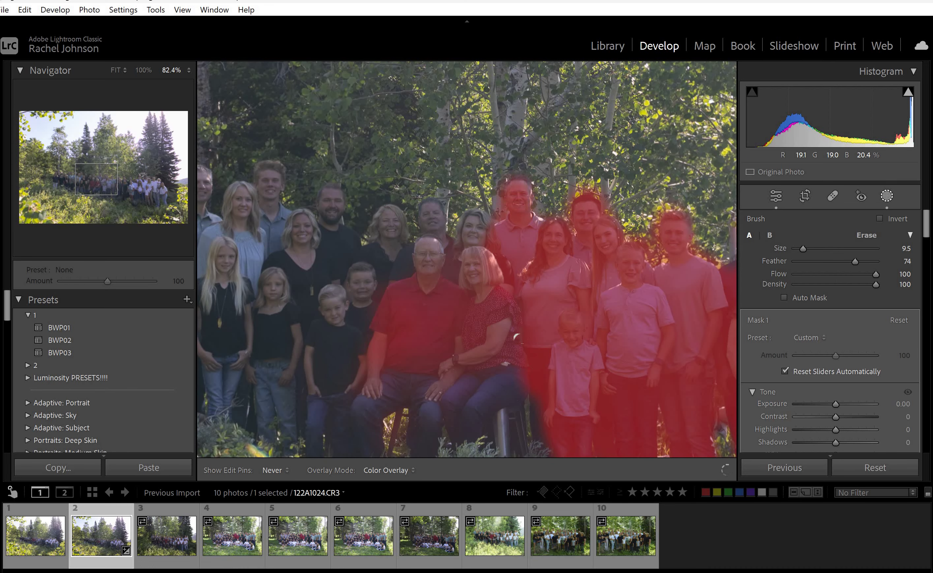
pyautogui.moveTo(485, 430)
pyautogui.mouseDown()
pyautogui.moveTo(454, 389)
pyautogui.moveTo(414, 400)
pyautogui.moveTo(429, 413)
pyautogui.moveTo(402, 261)
pyautogui.moveTo(373, 437)
pyautogui.moveTo(354, 329)
pyautogui.moveTo(483, 327)
pyautogui.mouseUp()
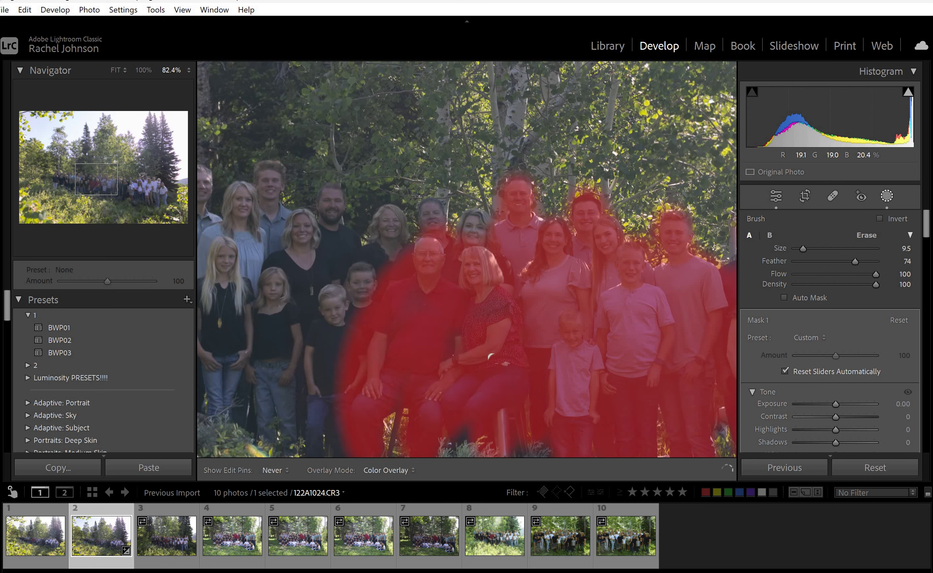
pyautogui.moveTo(360, 327); pyautogui.dragTo(330, 372)
pyautogui.moveTo(321, 190)
pyautogui.mouseDown()
pyautogui.moveTo(311, 357)
pyautogui.moveTo(291, 353)
pyautogui.moveTo(284, 395)
pyautogui.moveTo(305, 329)
pyautogui.moveTo(326, 416)
pyautogui.moveTo(268, 410)
pyautogui.moveTo(259, 421)
pyautogui.moveTo(236, 389)
pyautogui.moveTo(220, 396)
pyautogui.moveTo(218, 292)
pyautogui.mouseUp()
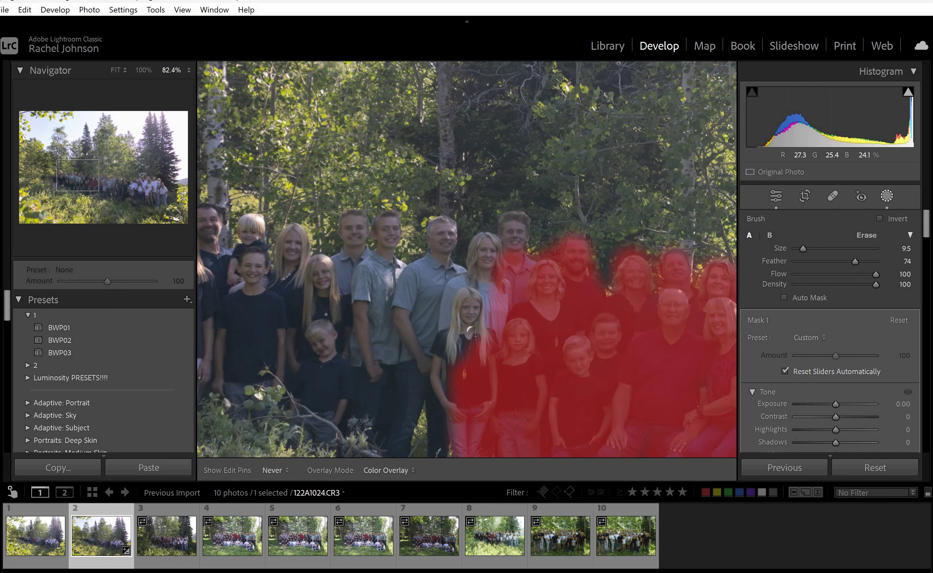
# Paint the mask over the remaining people at the left end of the group and show the whole photo.
pyautogui.moveTo(470, 329)
pyautogui.mouseDown()
pyautogui.moveTo(460, 291)
pyautogui.moveTo(440, 394)
pyautogui.moveTo(425, 387)
pyautogui.moveTo(430, 239)
pyautogui.moveTo(447, 357)
pyautogui.moveTo(412, 395)
pyautogui.moveTo(381, 373)
pyautogui.moveTo(388, 440)
pyautogui.moveTo(365, 375)
pyautogui.moveTo(381, 218)
pyautogui.mouseUp()
pyautogui.moveTo(336, 281)
pyautogui.mouseDown()
pyautogui.moveTo(341, 218)
pyautogui.moveTo(321, 291)
pyautogui.moveTo(295, 232)
pyautogui.moveTo(295, 398)
pyautogui.moveTo(302, 233)
pyautogui.moveTo(268, 383)
pyautogui.moveTo(230, 330)
pyautogui.moveTo(227, 291)
pyautogui.moveTo(229, 363)
pyautogui.mouseUp()
pyautogui.moveTo(237, 229)
pyautogui.mouseDown()
pyautogui.moveTo(476, 190)
pyautogui.moveTo(389, 274)
pyautogui.moveTo(421, 306)
pyautogui.moveTo(369, 244)
pyautogui.moveTo(372, 379)
pyautogui.mouseUp()
pyautogui.press('z')
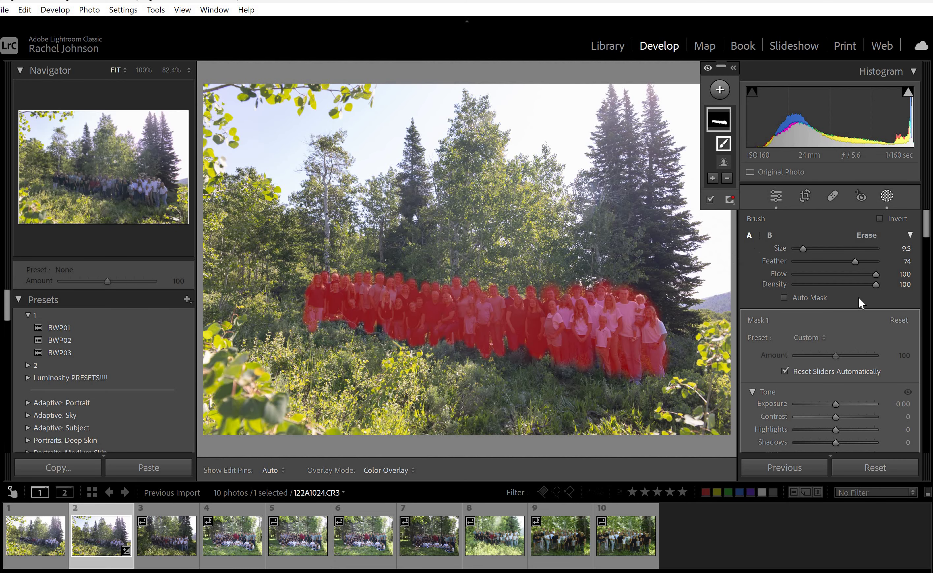
# Set the people mask's exposure to 0.67, contrast to 28, shadows to 17, whites to 22 and blacks to -15.
pyautogui.scroll(-3, 857, 296)
pyautogui.moveTo(836, 301); pyautogui.dragTo(842, 304)
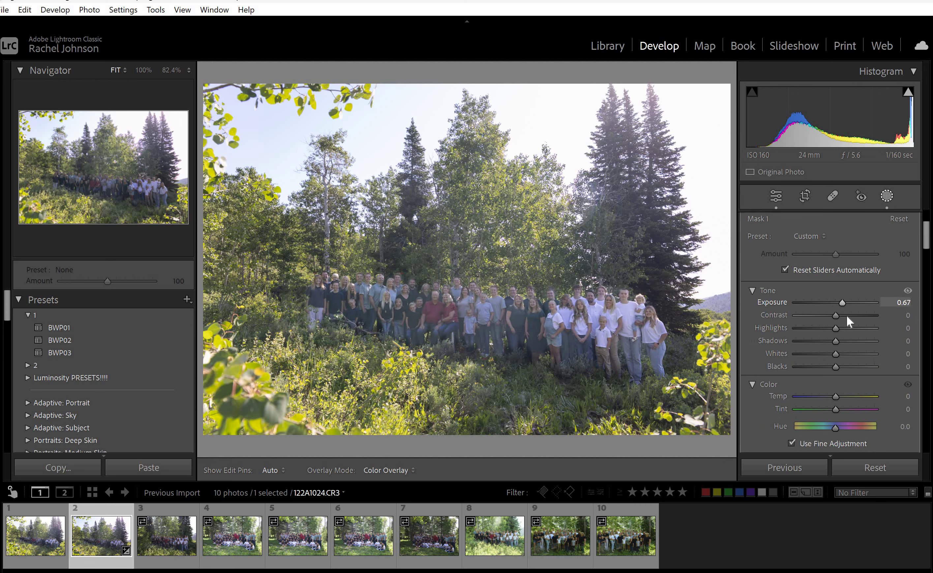
pyautogui.moveTo(835, 315); pyautogui.dragTo(845, 316)
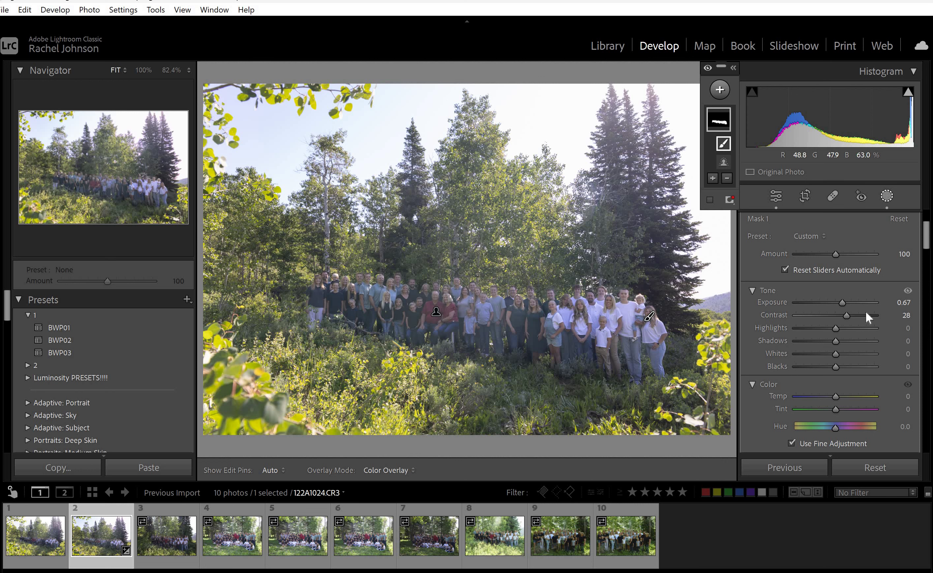
pyautogui.moveTo(842, 344); pyautogui.dragTo(851, 352)
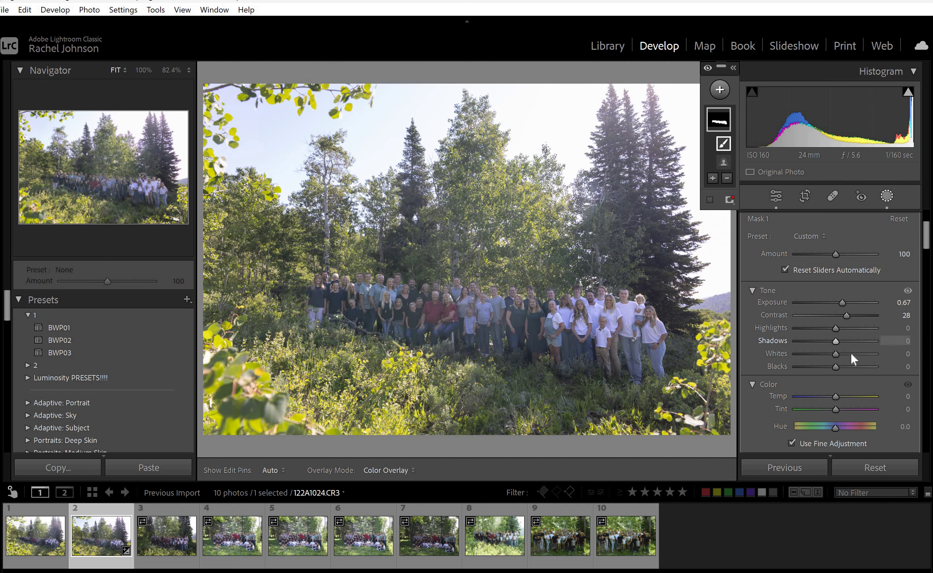
pyautogui.click(851, 353)
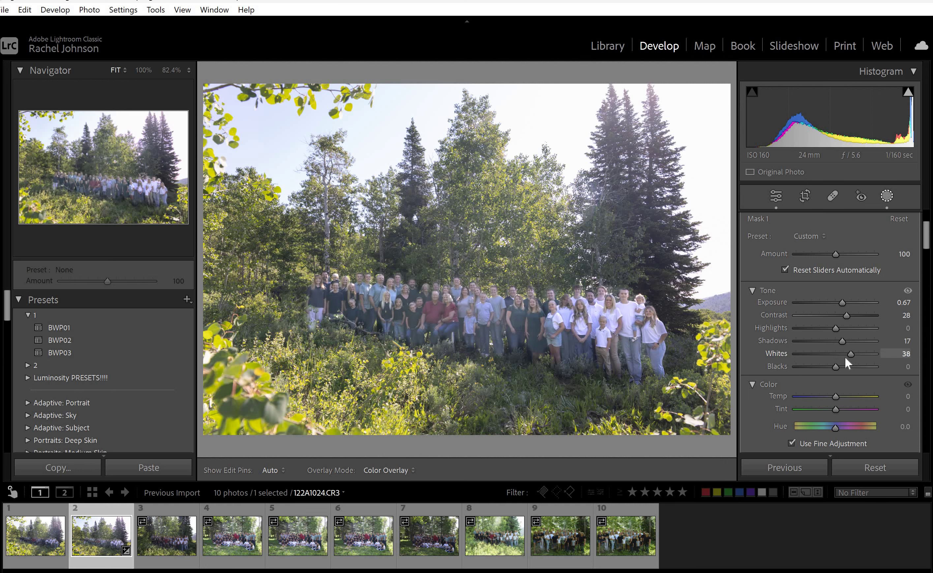
pyautogui.click(844, 357)
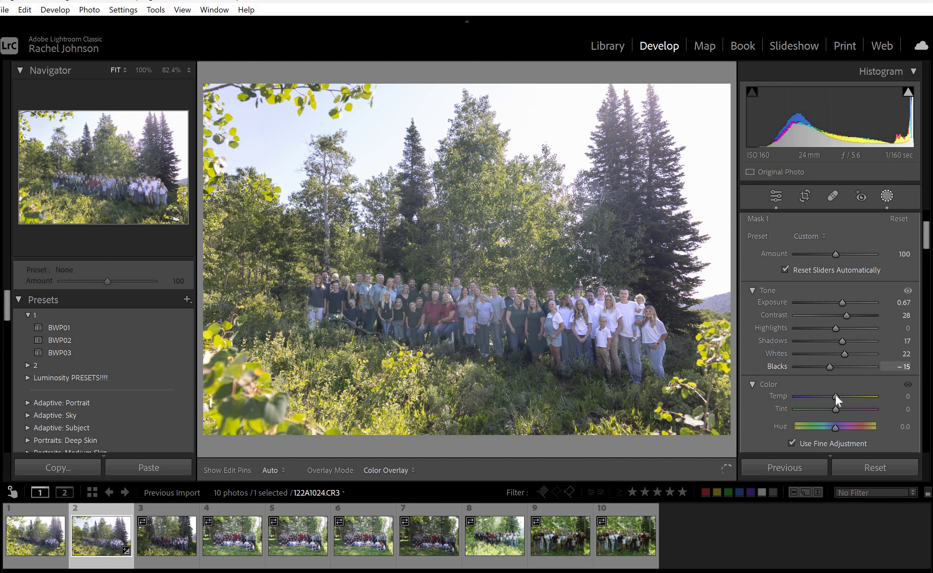
pyautogui.write('-15')
pyautogui.press('Return')
# Warm the people mask to a Temp of 8 and set its Dehaze to 13.
pyautogui.scroll(-3, 840, 383)
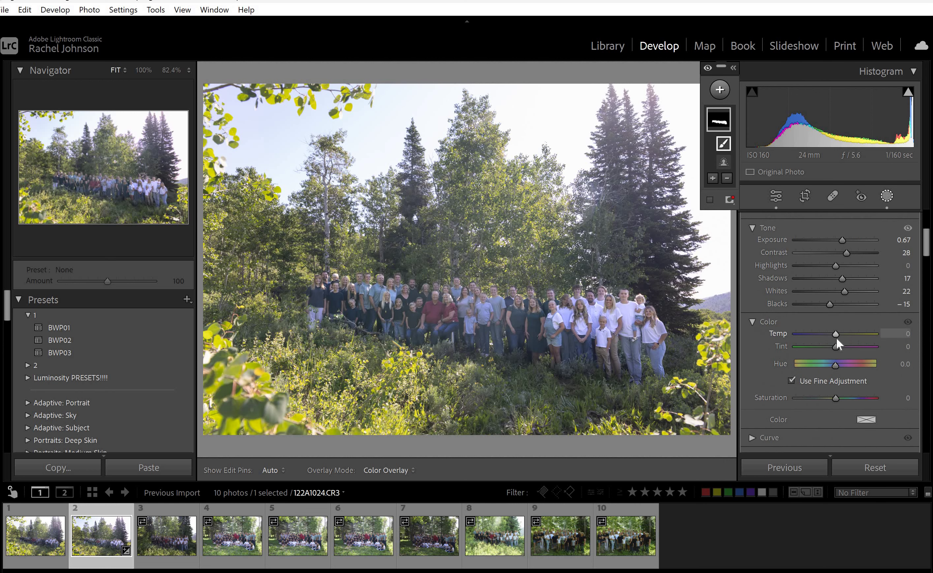
pyautogui.click(837, 339)
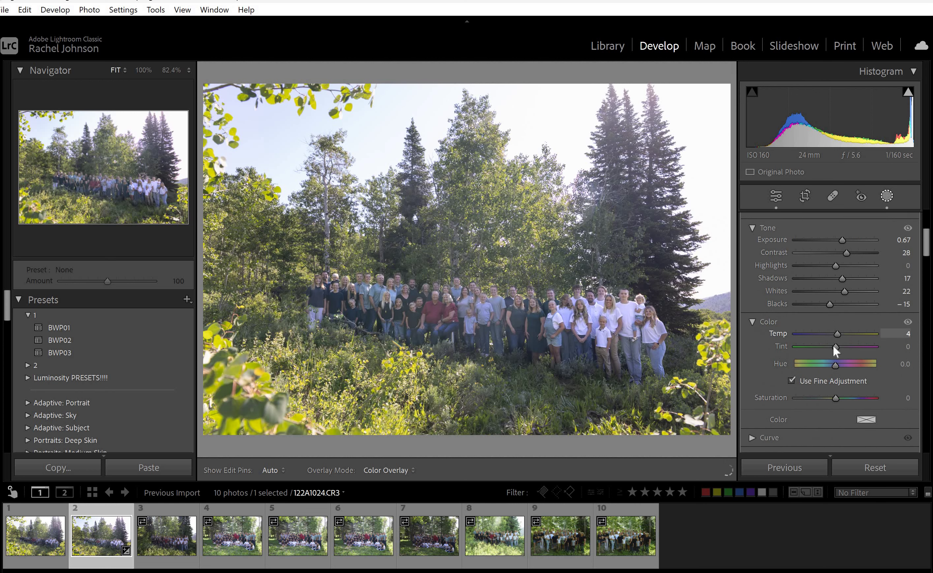
pyautogui.scroll(-3, 834, 354)
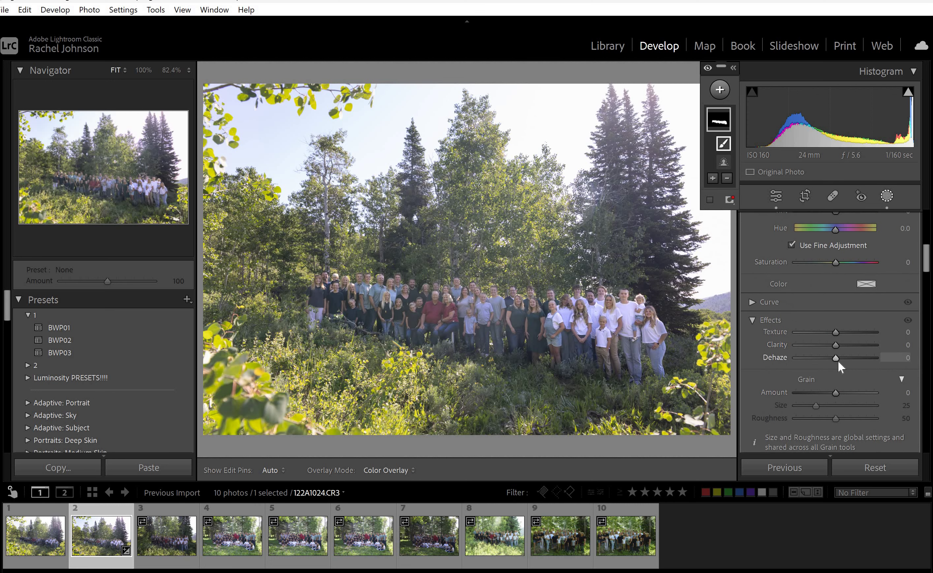
pyautogui.moveTo(837, 361); pyautogui.dragTo(843, 364)
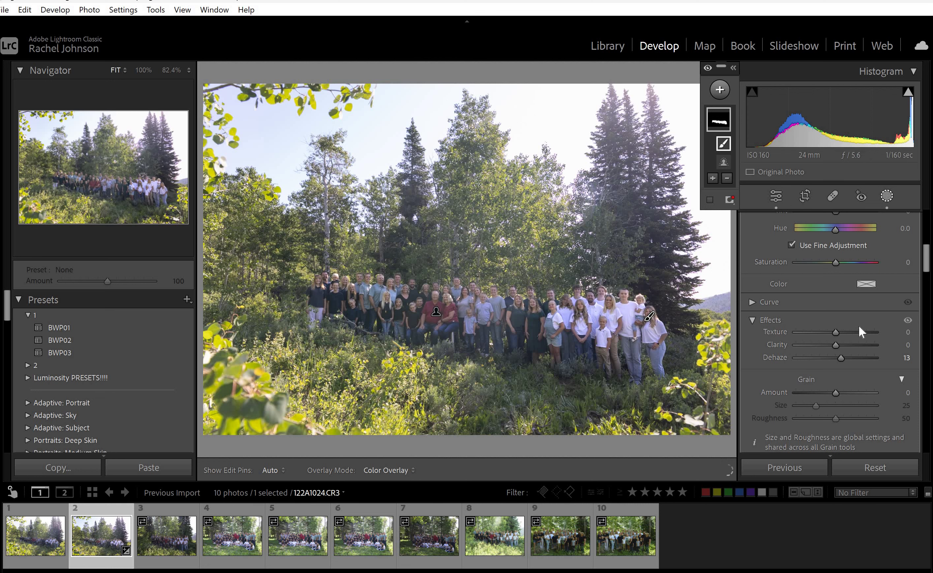
pyautogui.scroll(10, 850, 345)
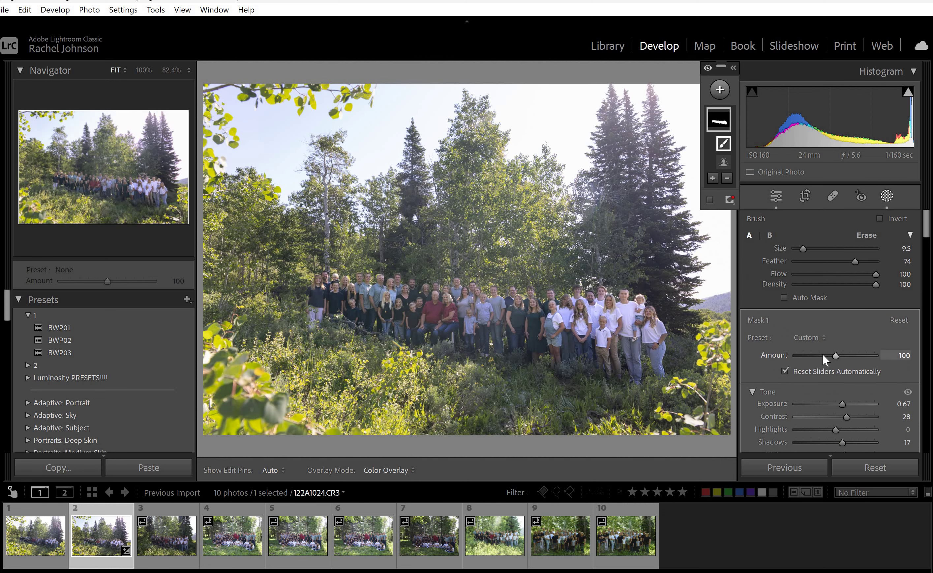
pyautogui.scroll(-4, 822, 353)
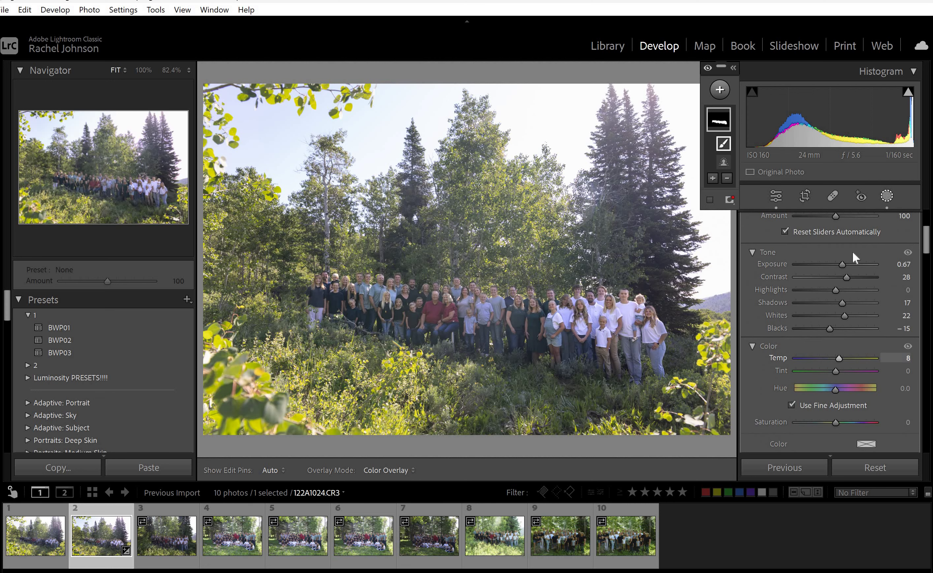
# Refine the people mask with exposure 0.93, highlights -11, shadows 22 and blacks -23.
pyautogui.moveTo(842, 266); pyautogui.dragTo(845, 267)
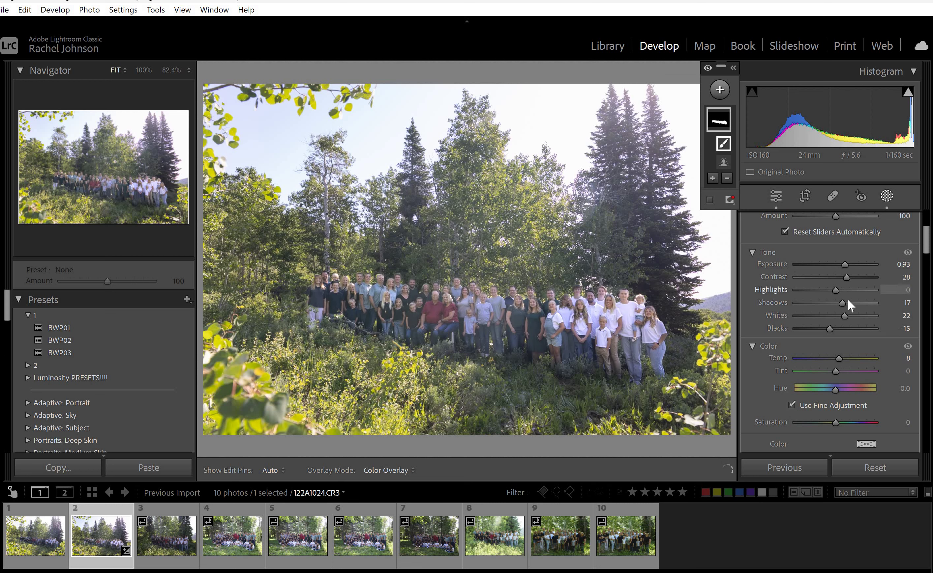
pyautogui.moveTo(847, 302); pyautogui.dragTo(821, 292)
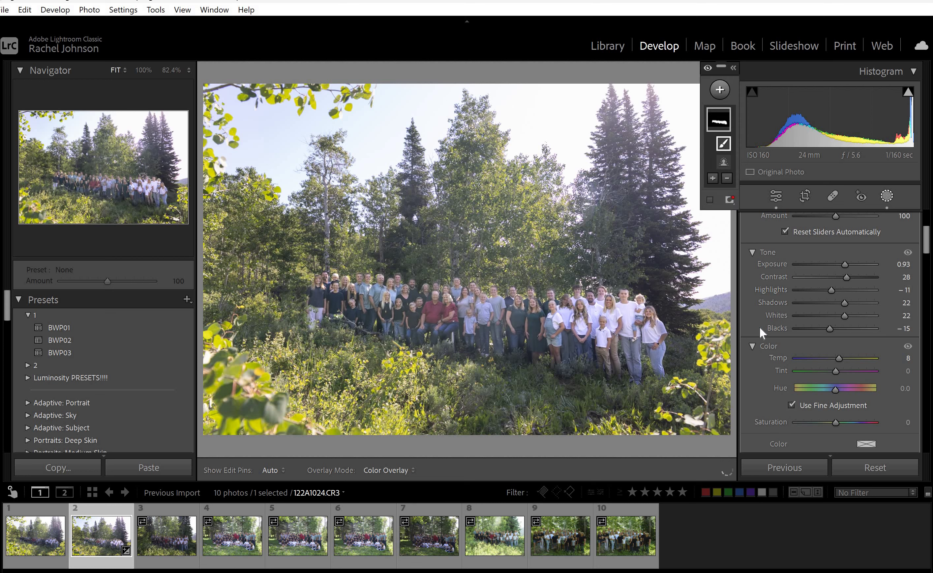
pyautogui.moveTo(822, 330); pyautogui.dragTo(823, 330)
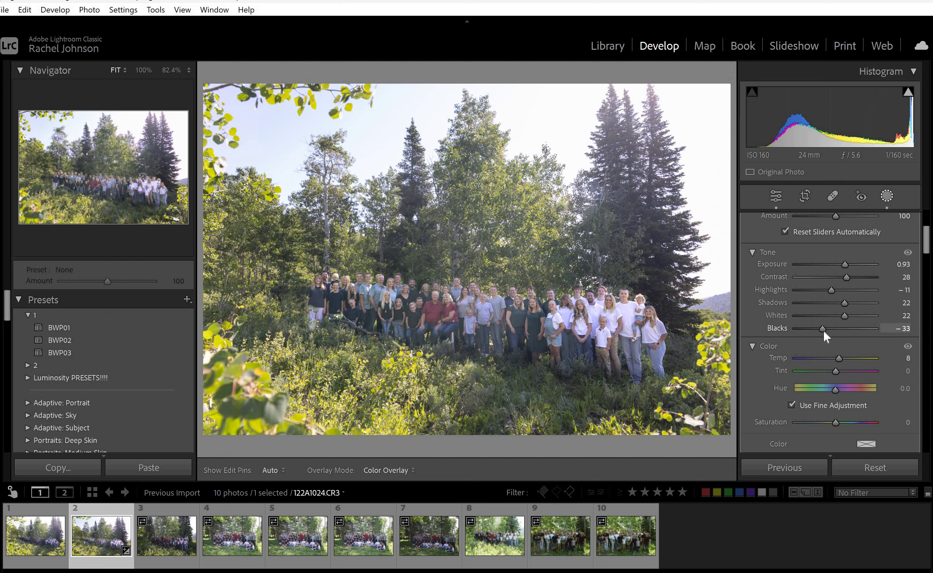
pyautogui.click(829, 334)
pyautogui.click(826, 334)
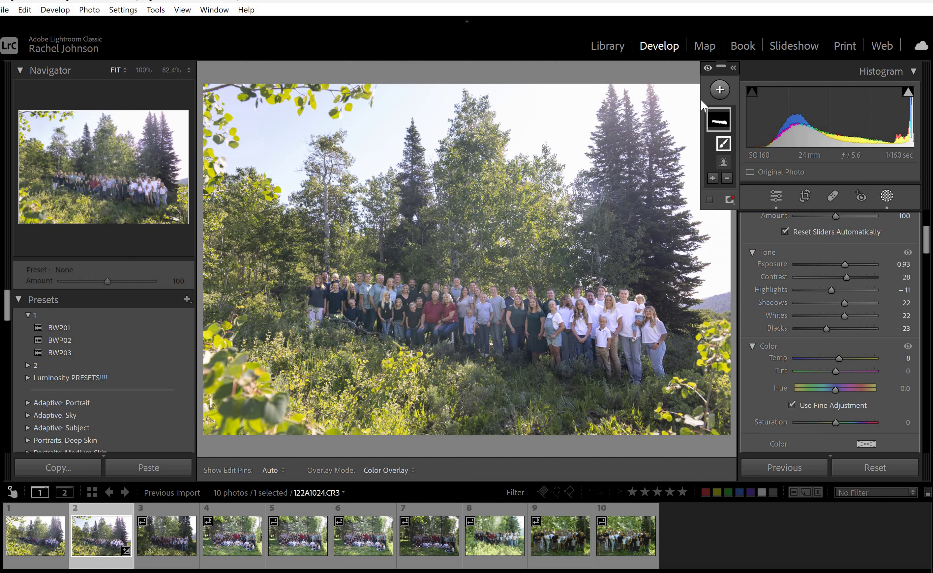
# Leave masking and crop the photo slightly tighter around the family, trimming foliage from the upper and left edges.
pyautogui.click(888, 196)
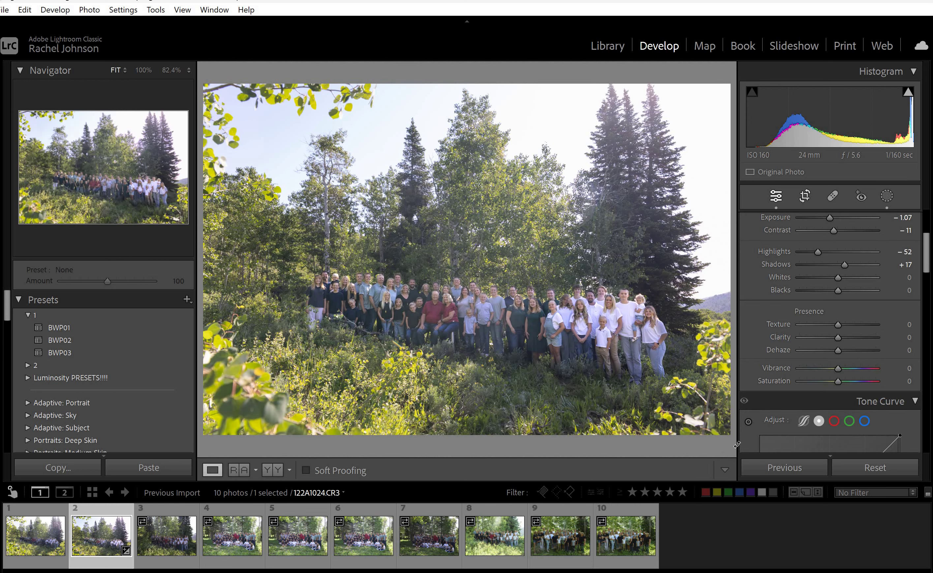
pyautogui.press('r')
pyautogui.moveTo(732, 444); pyautogui.dragTo(730, 439)
pyautogui.moveTo(223, 97); pyautogui.dragTo(244, 110)
pyautogui.press('Return')
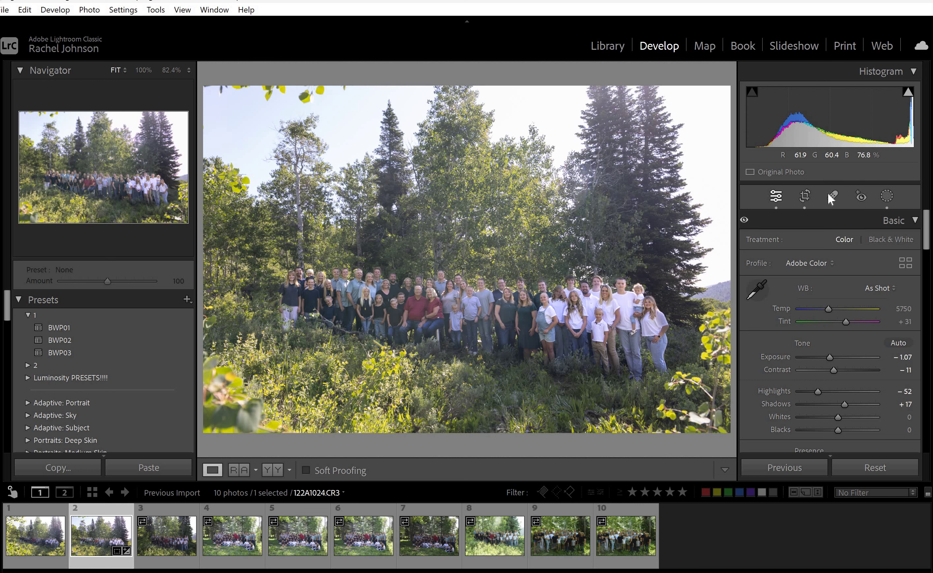
# Reopen masking and add a new mask that automatically selects the background.
pyautogui.click(887, 196)
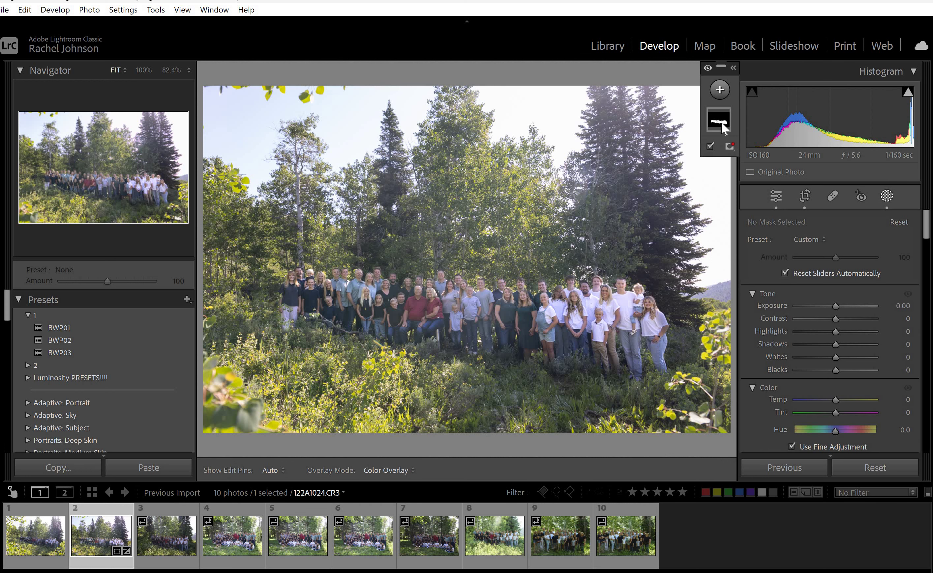
pyautogui.click(719, 89)
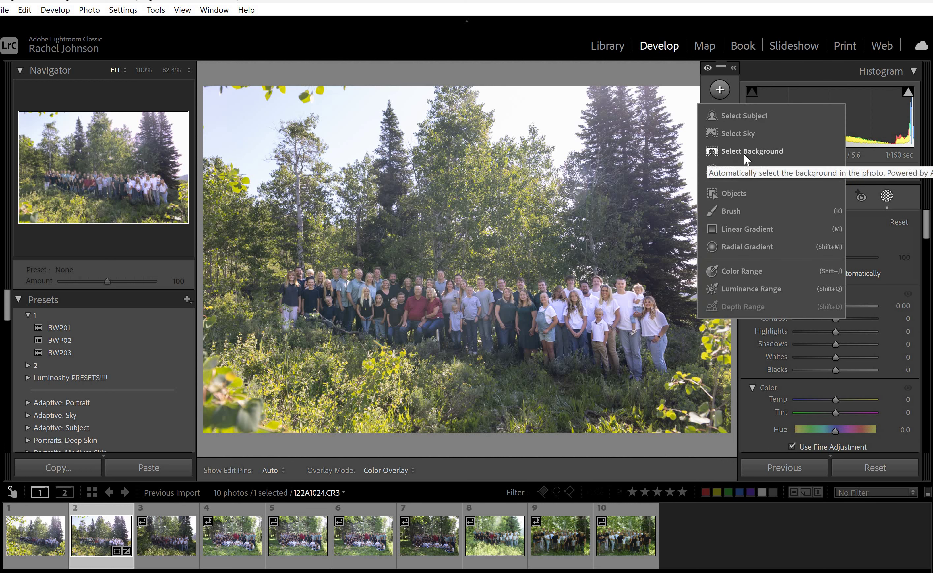
pyautogui.click(744, 152)
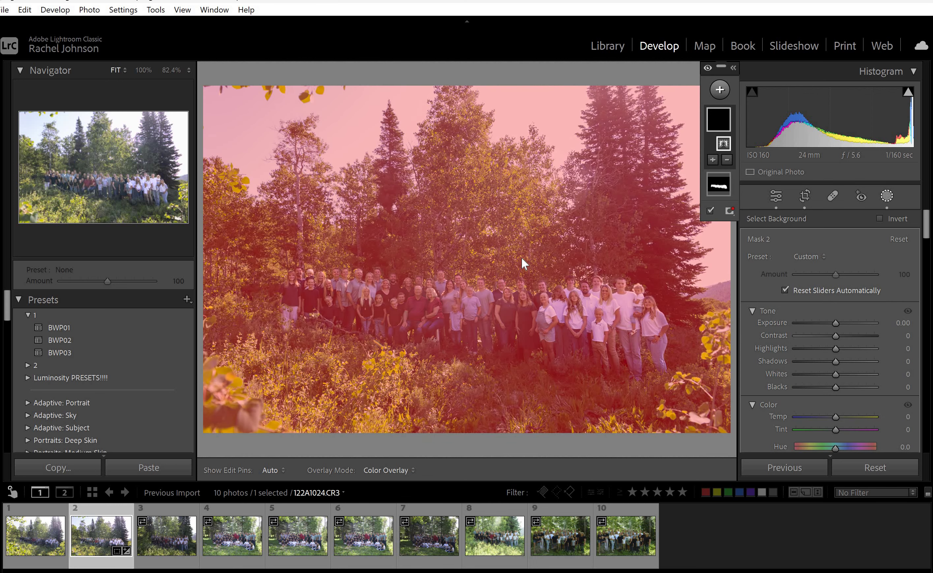
# Subtract the whole family group from the background mask with a brush of size 9.5 and feather 74.
pyautogui.click(727, 159)
pyautogui.press('k')
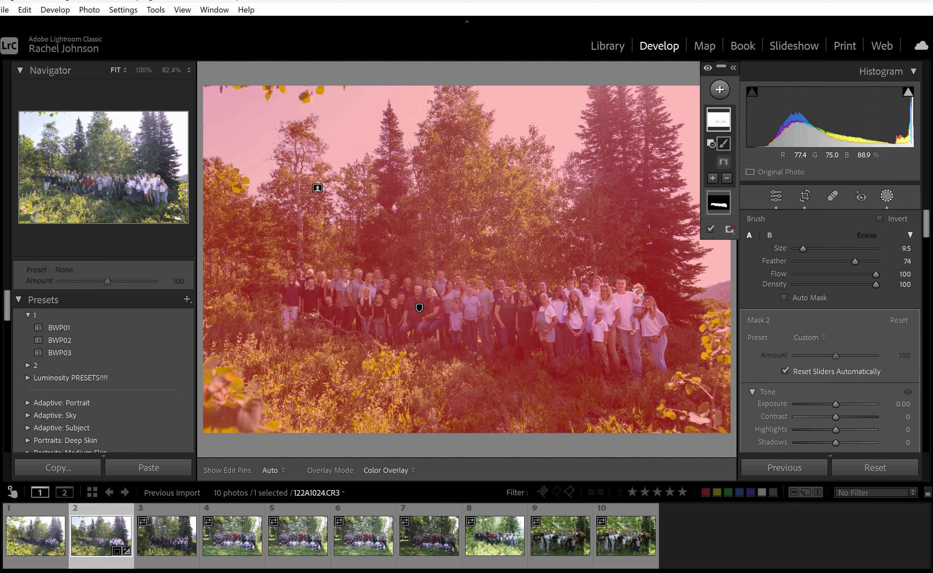
pyautogui.press('h')
pyautogui.moveTo(643, 315); pyautogui.dragTo(567, 303)
pyautogui.moveTo(487, 287)
pyautogui.mouseDown()
pyautogui.moveTo(453, 296)
pyautogui.moveTo(453, 325)
pyautogui.moveTo(427, 307)
pyautogui.moveTo(434, 317)
pyautogui.moveTo(422, 315)
pyautogui.moveTo(415, 301)
pyautogui.moveTo(378, 300)
pyautogui.moveTo(364, 281)
pyautogui.moveTo(359, 288)
pyautogui.moveTo(393, 294)
pyautogui.mouseUp()
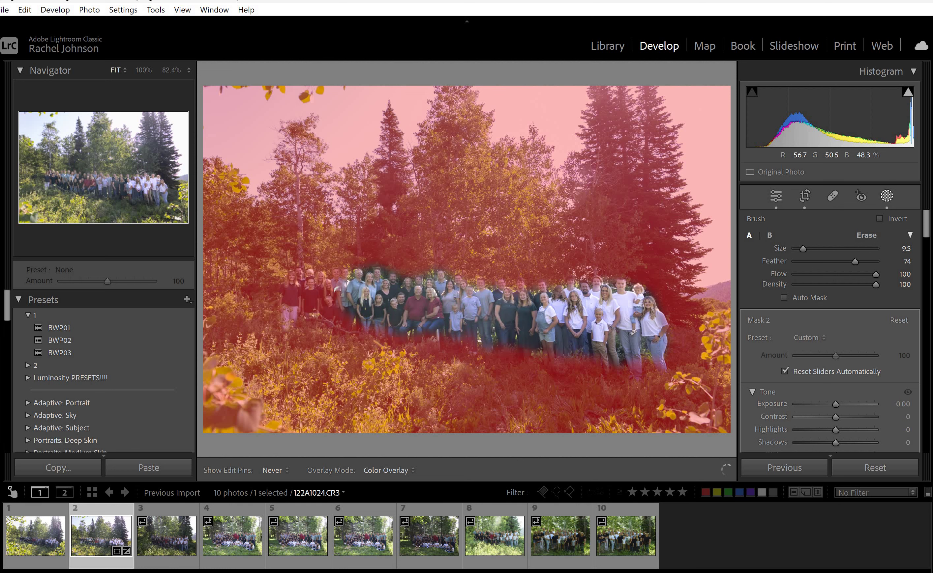
pyautogui.moveTo(295, 304)
pyautogui.mouseDown()
pyautogui.moveTo(326, 295)
pyautogui.moveTo(287, 307)
pyautogui.mouseUp()
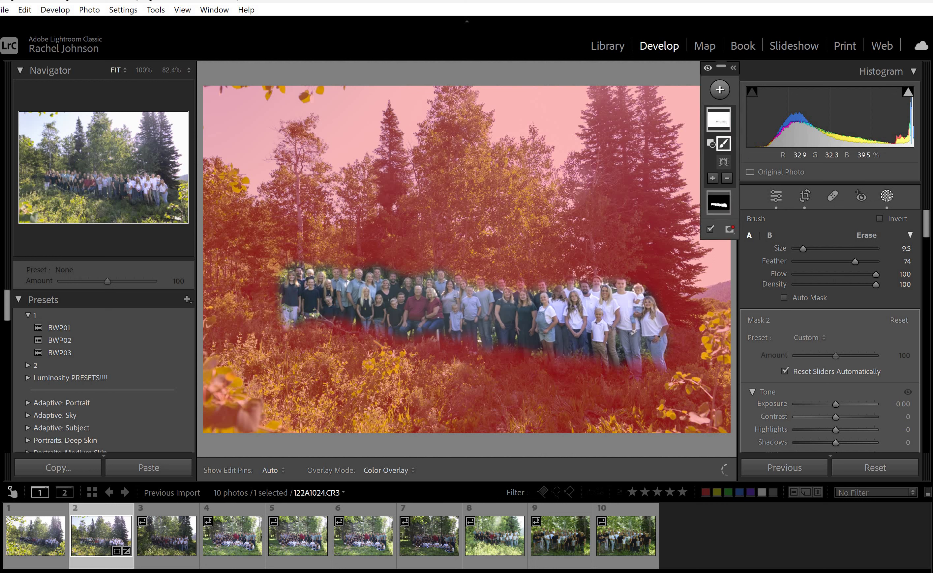
pyautogui.hotkey('shift', 'w')
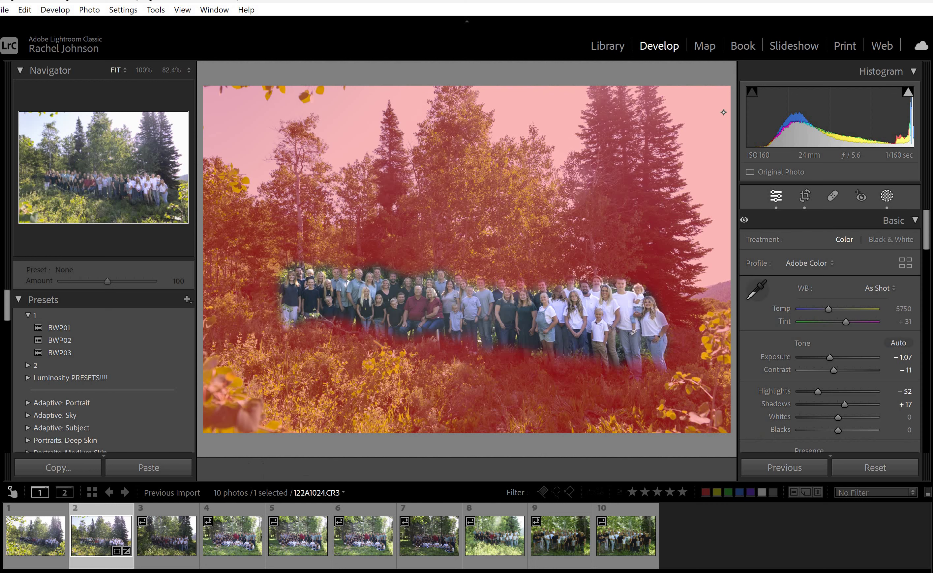
pyautogui.hotkey('shift', 'w')
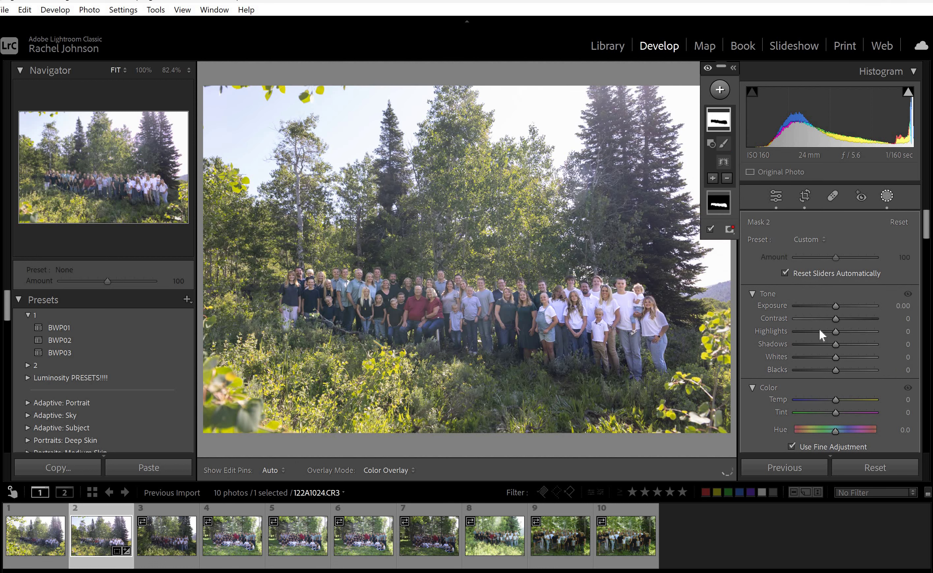
# Hide the mask overlay and set the background mask's highlights to -39 and Dehaze to 22.
pyautogui.press('o')
pyautogui.click(820, 331)
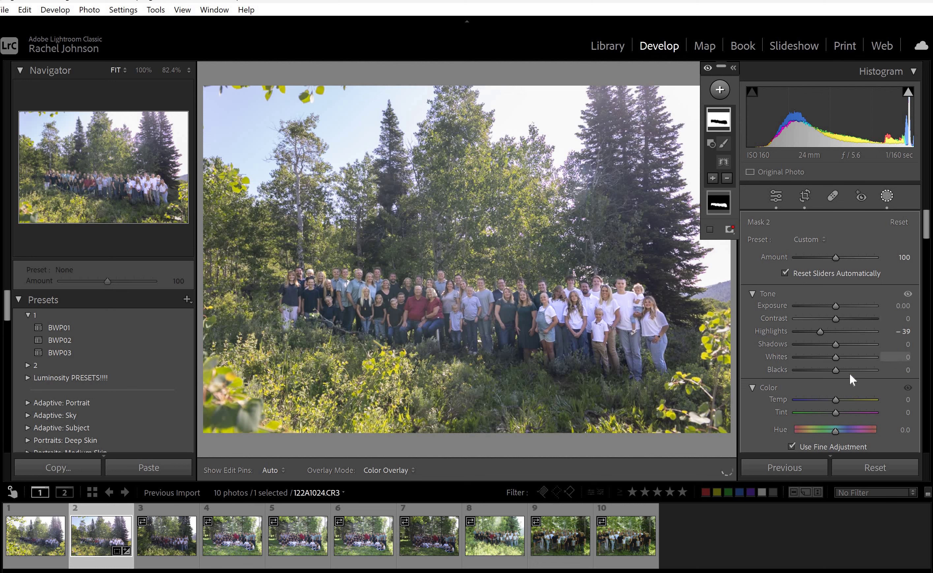
pyautogui.scroll(-6, 849, 373)
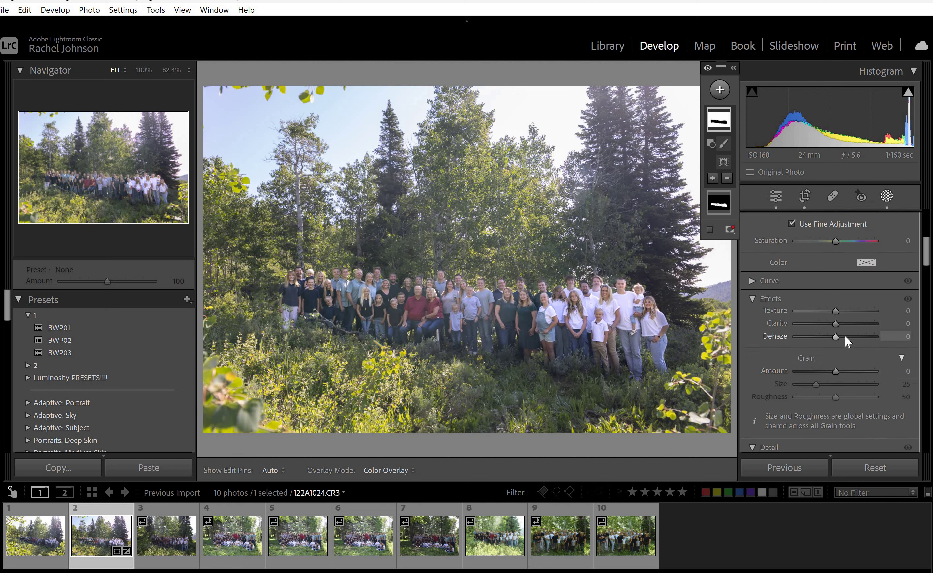
pyautogui.click(844, 336)
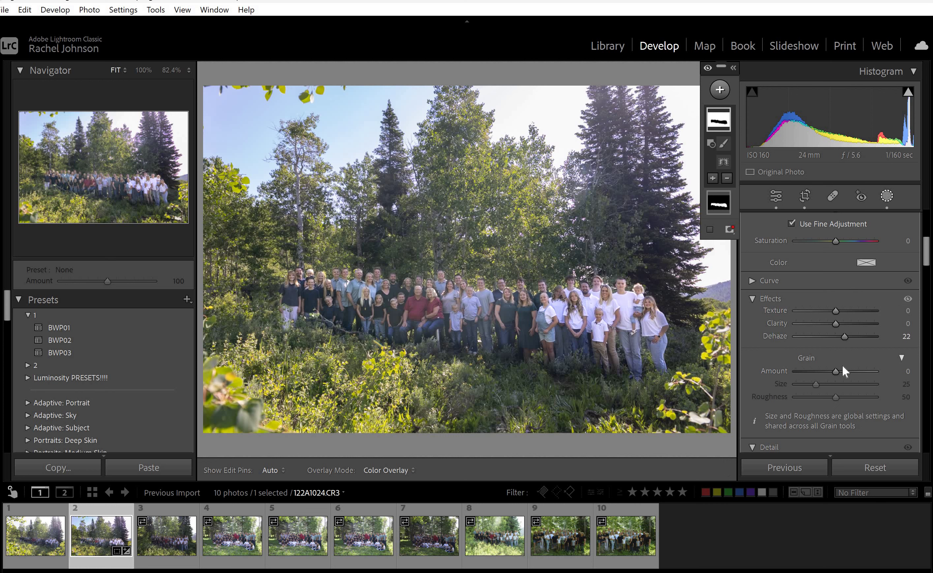
# Set the background mask's shadows to -16, blacks to 0 and exposure to -0.13.
pyautogui.scroll(6, 834, 264)
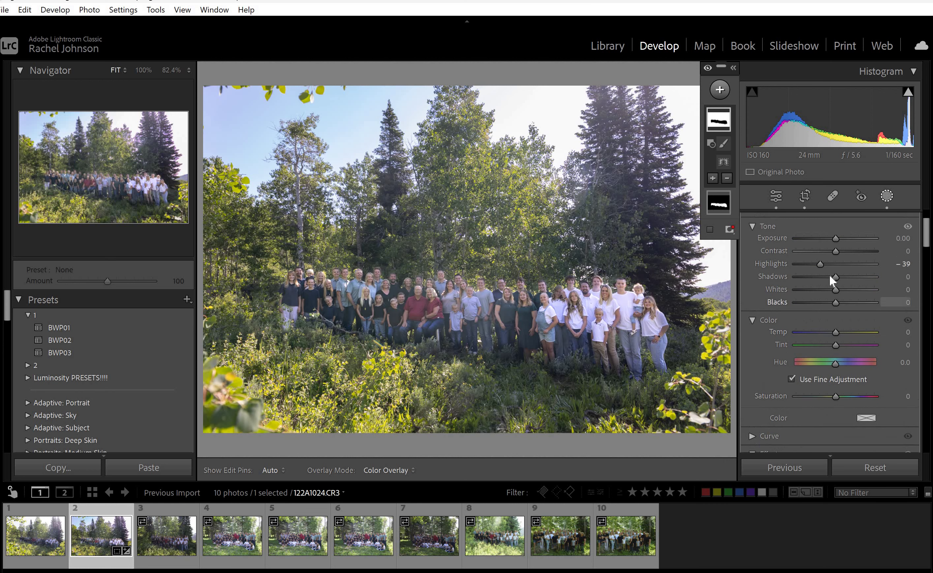
pyautogui.click(829, 276)
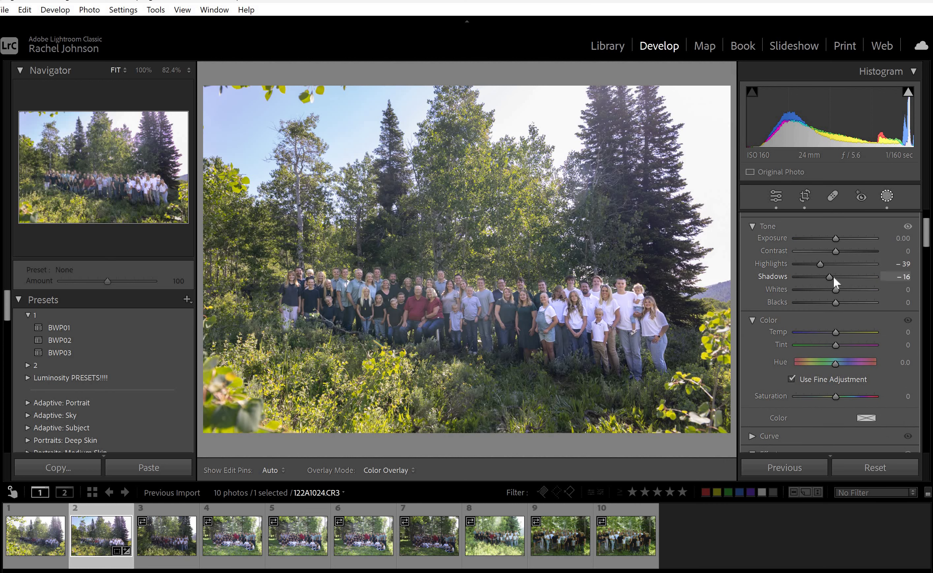
pyautogui.click(830, 305)
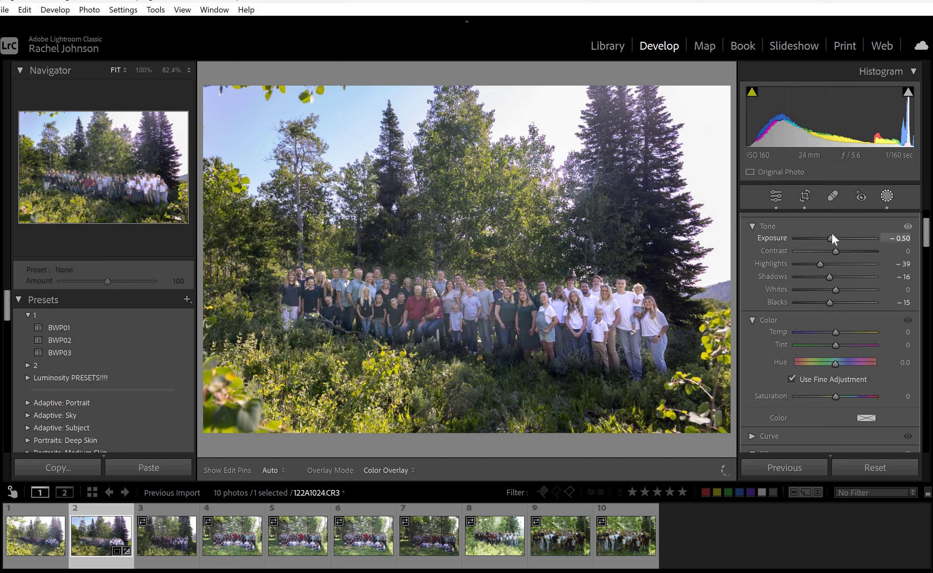
pyautogui.click(833, 238)
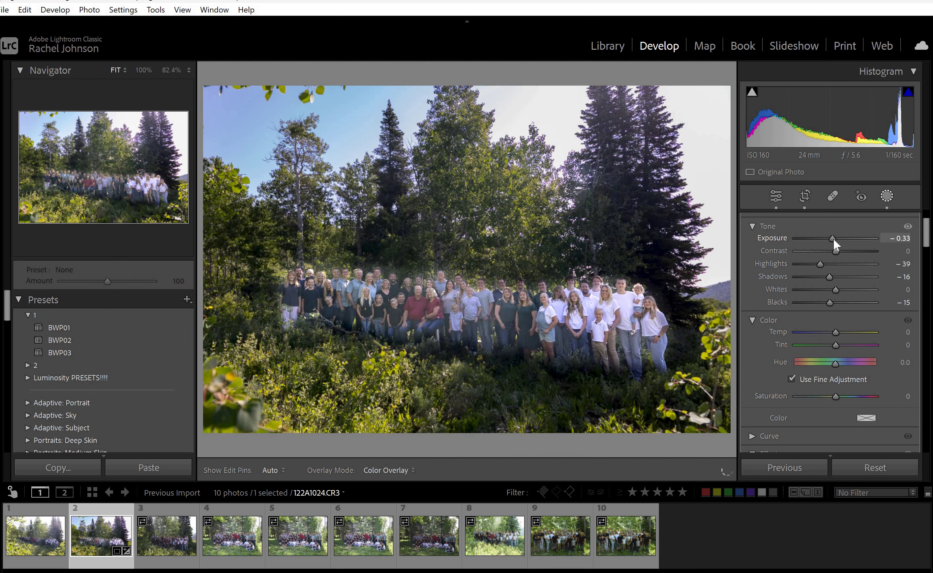
pyautogui.click(839, 302)
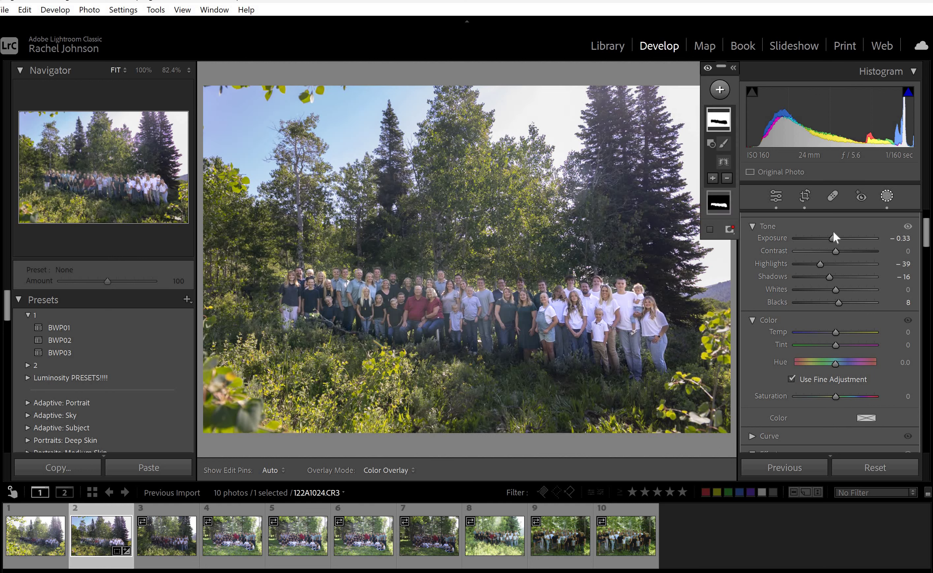
pyautogui.click(834, 238)
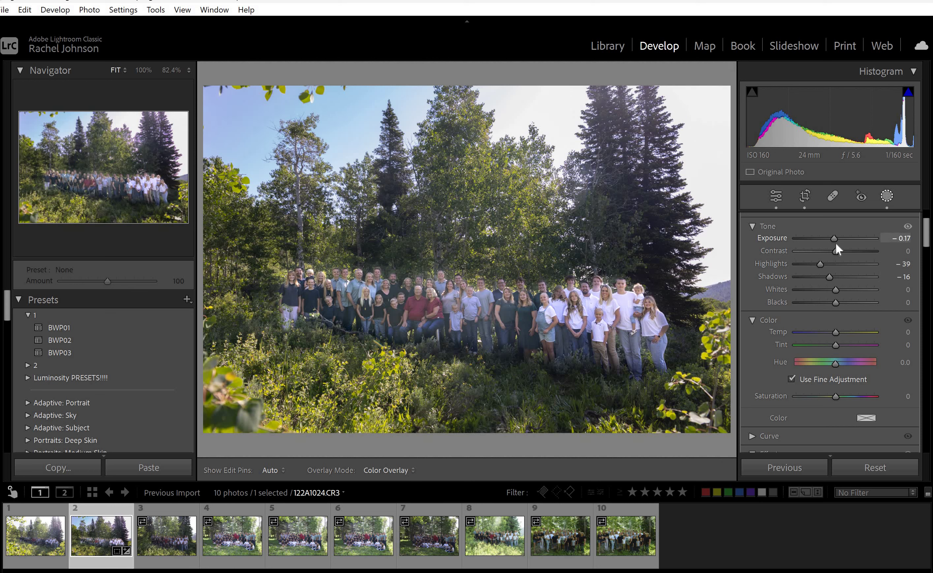
# Leave masking and set the whole photo's Temp to 6615, Tint to +26 and exposure to -0.73.
pyautogui.click(886, 196)
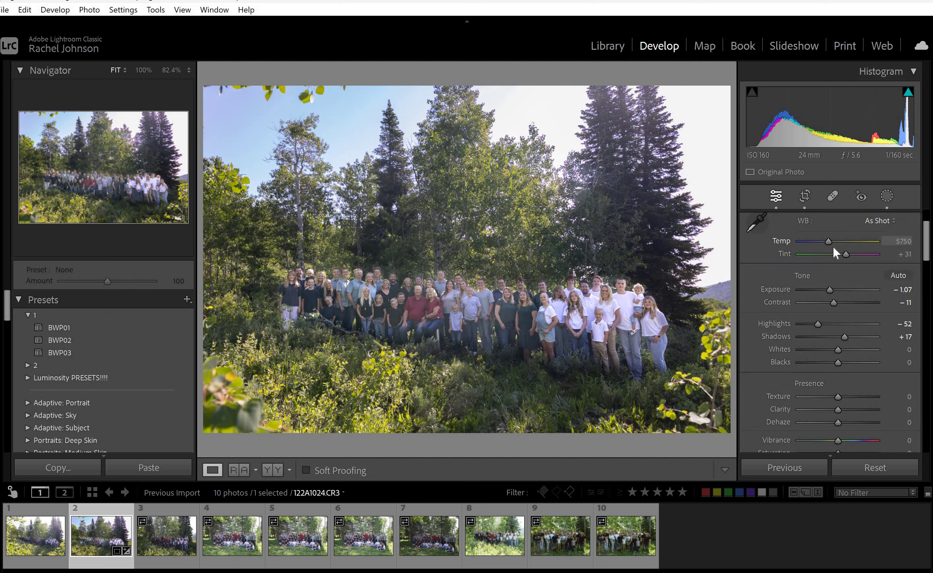
pyautogui.click(833, 247)
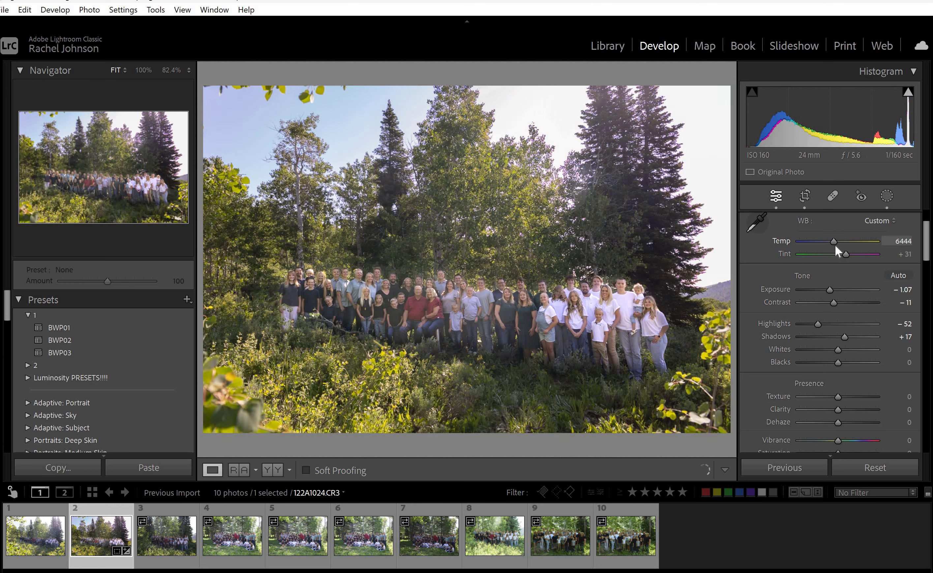
pyautogui.scroll(2, 834, 246)
pyautogui.scroll(-1, 846, 252)
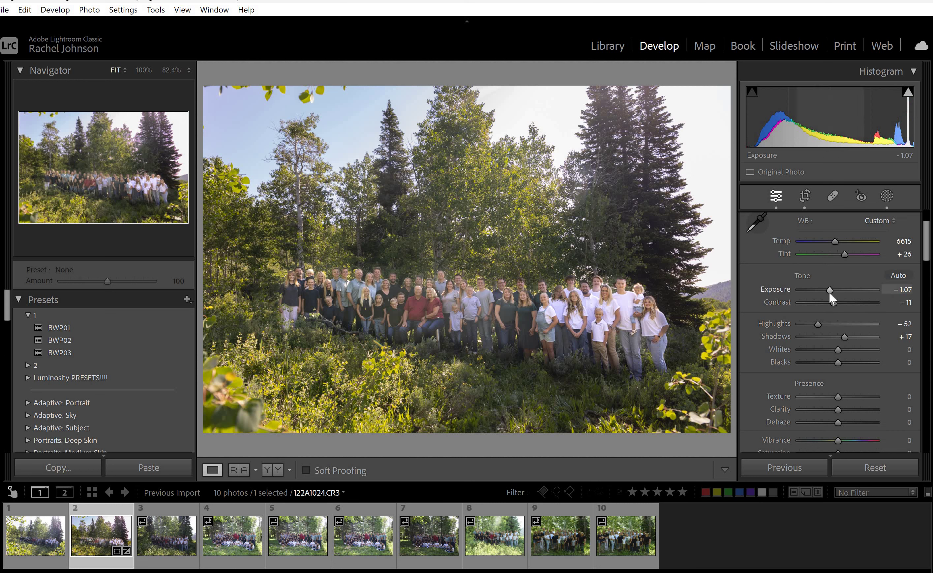
pyautogui.scroll(5, 829, 294)
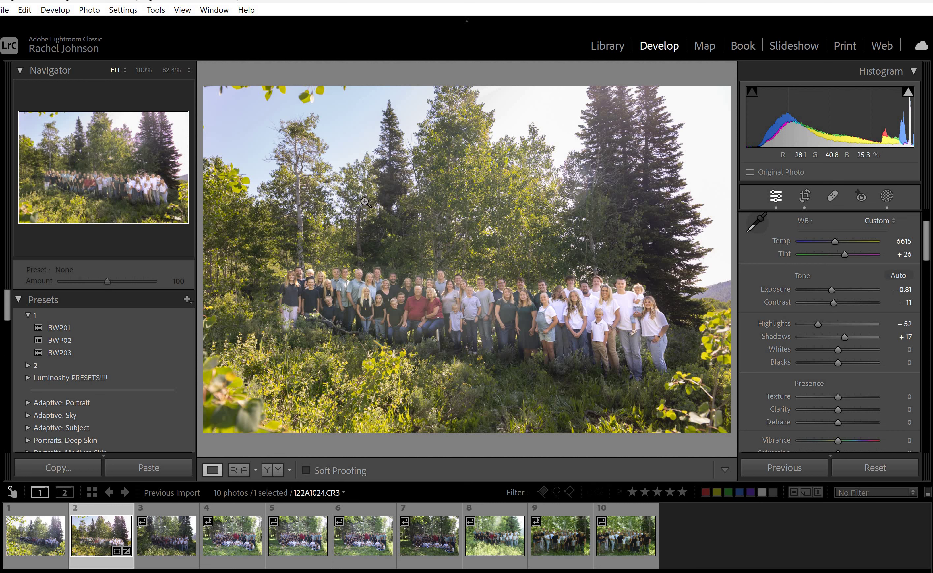
pyautogui.moveTo(827, 290); pyautogui.dragTo(834, 293)
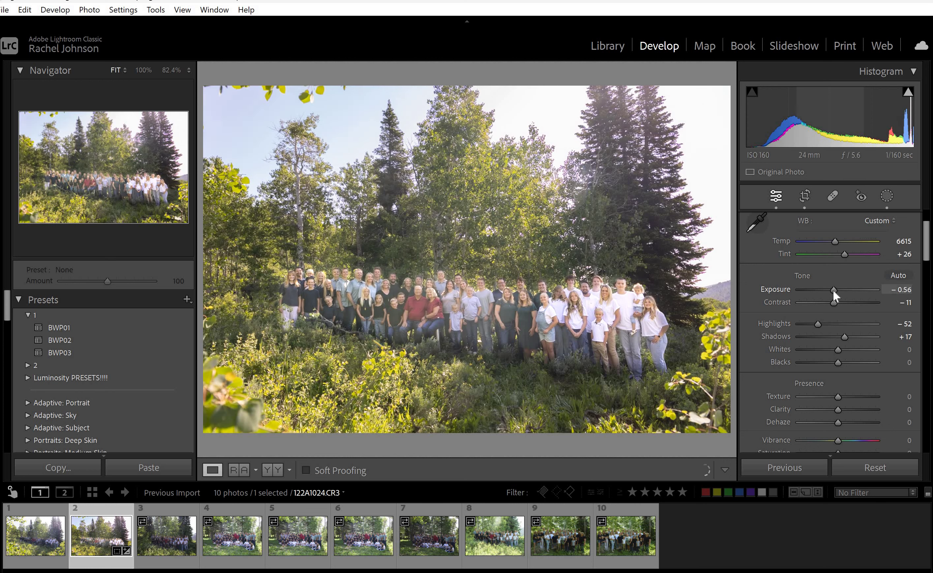
pyautogui.scroll(-3, 831, 287)
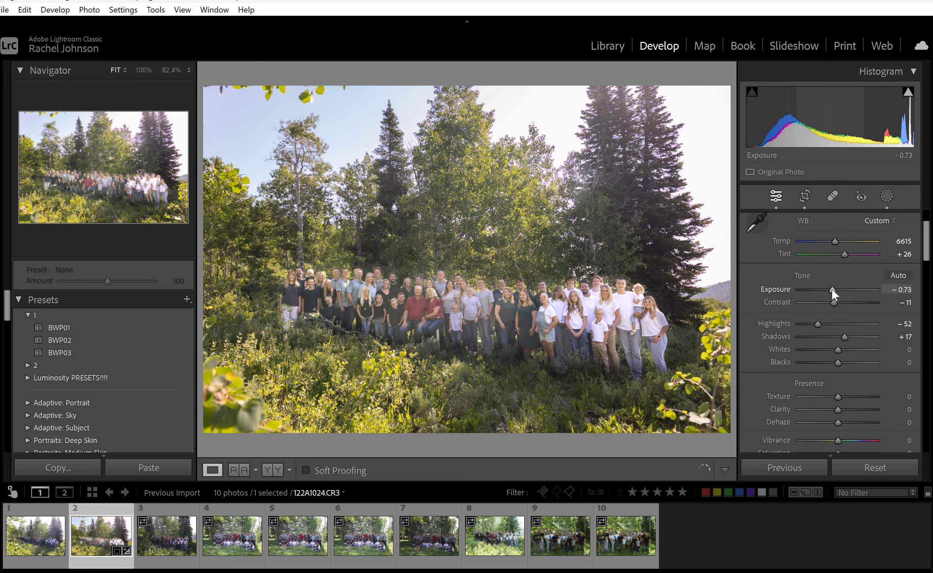
# Return to the background mask and darken its exposure to -0.53.
pyautogui.click(887, 196)
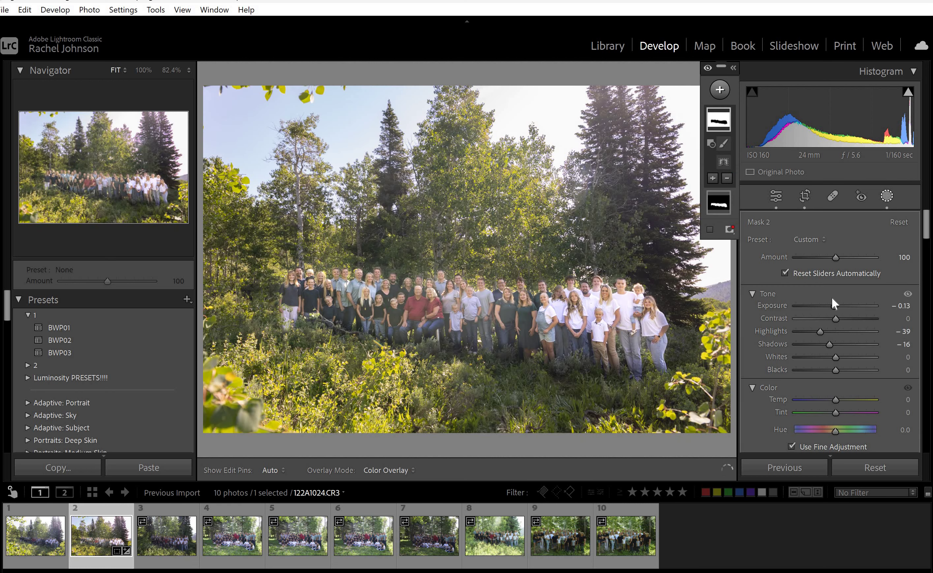
pyautogui.scroll(-5, 831, 296)
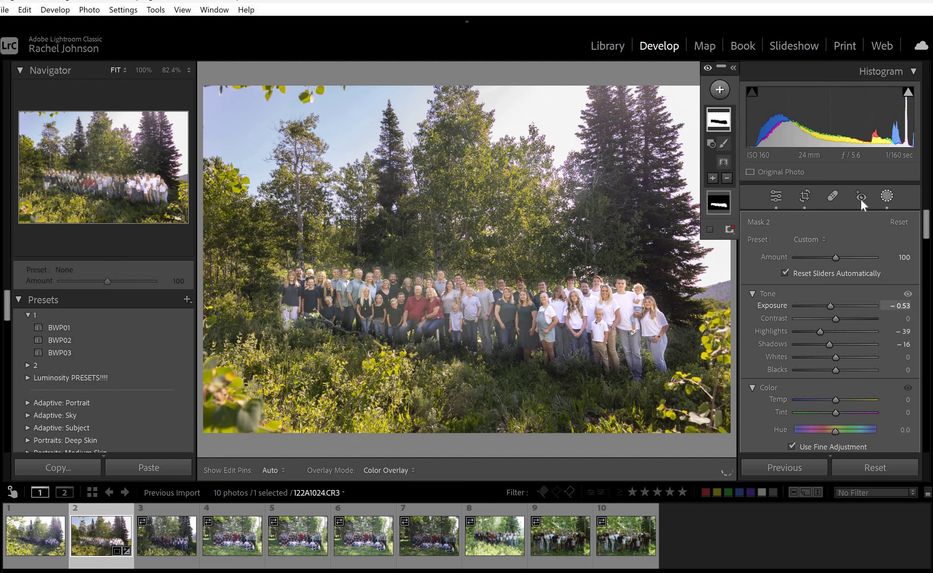
# Select the people mask and set its highlights to -12 and shadows to 14.
pyautogui.click(722, 211)
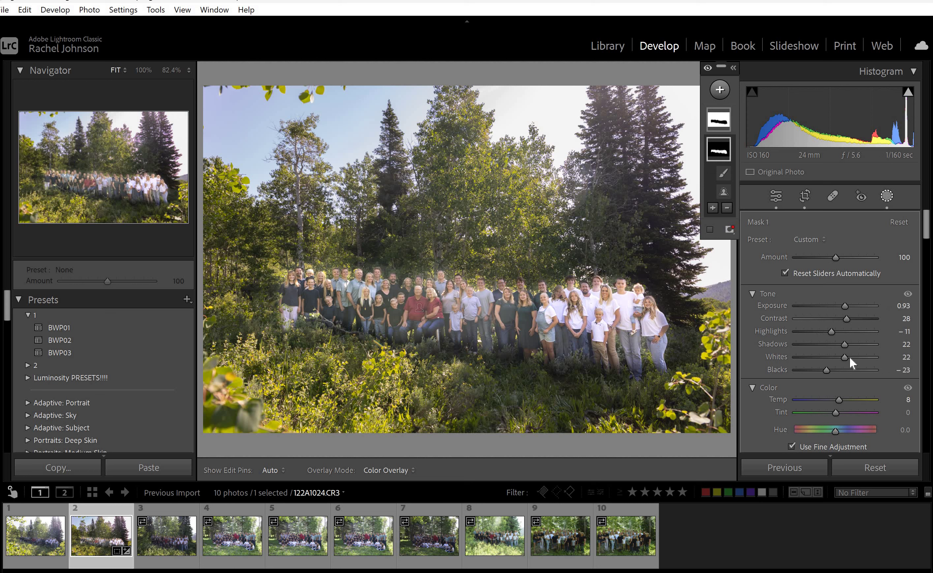
pyautogui.hotkey('shift', 'w')
pyautogui.click(821, 331)
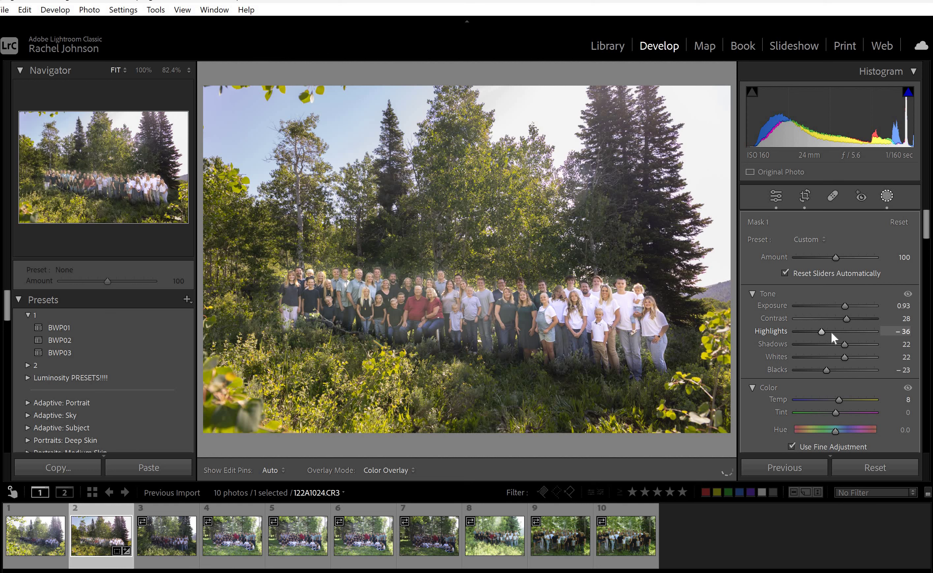
pyautogui.click(831, 331)
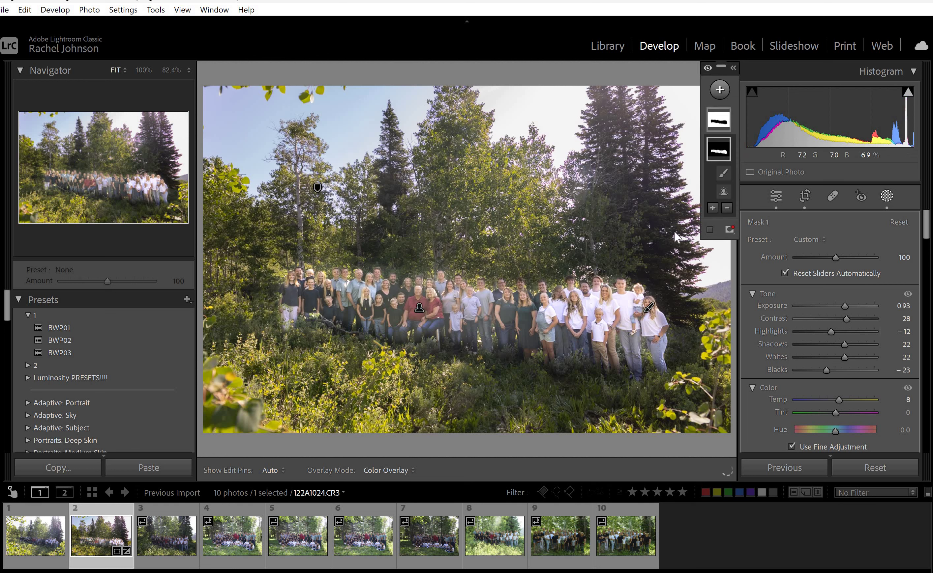
pyautogui.click(838, 344)
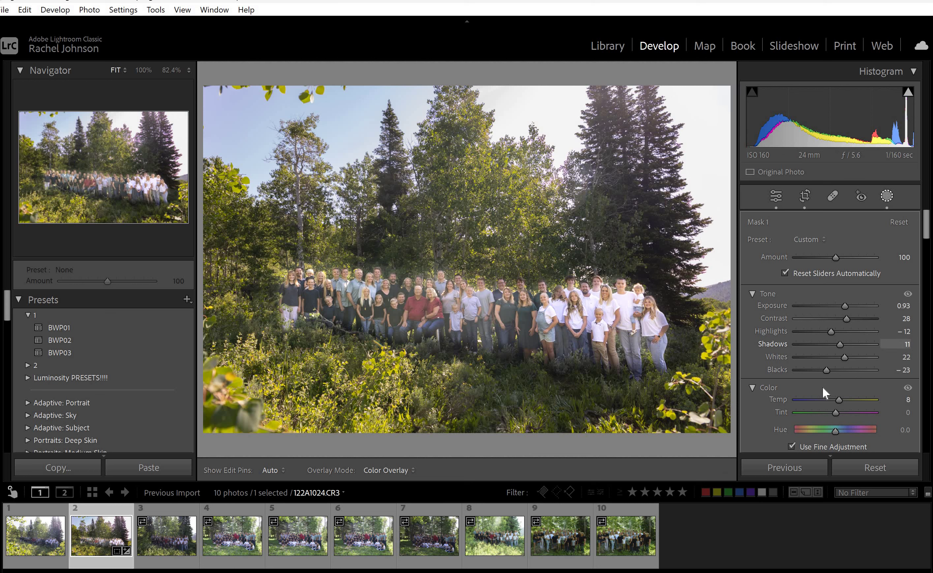
# Fine-tune the people mask with blacks at -20 and exposure at 0.87.
pyautogui.click(821, 370)
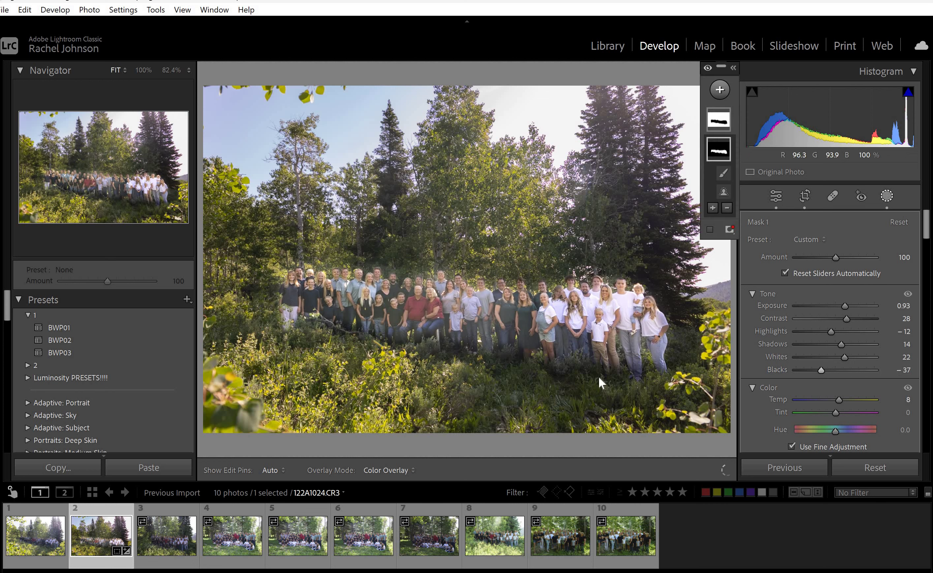
pyautogui.click(827, 370)
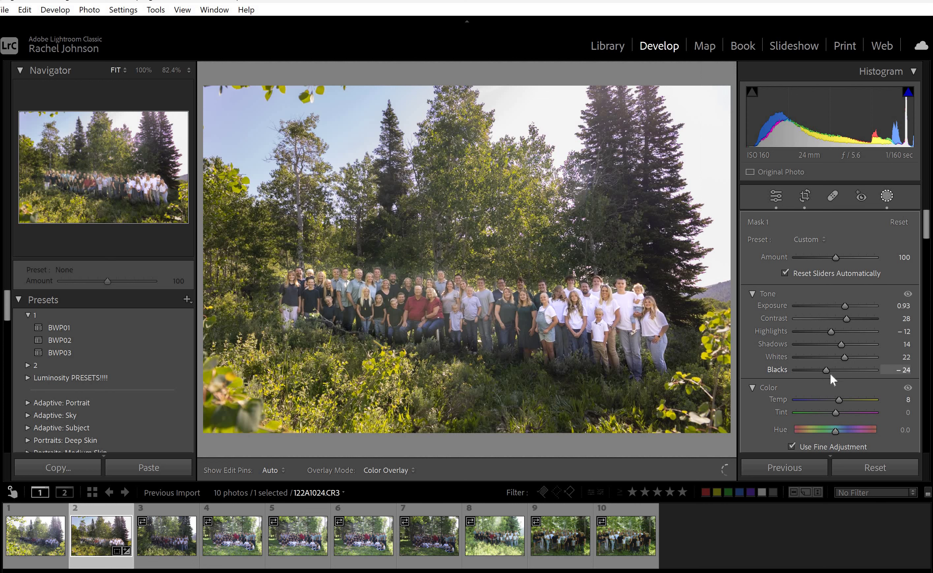
pyautogui.click(830, 372)
pyautogui.click(826, 370)
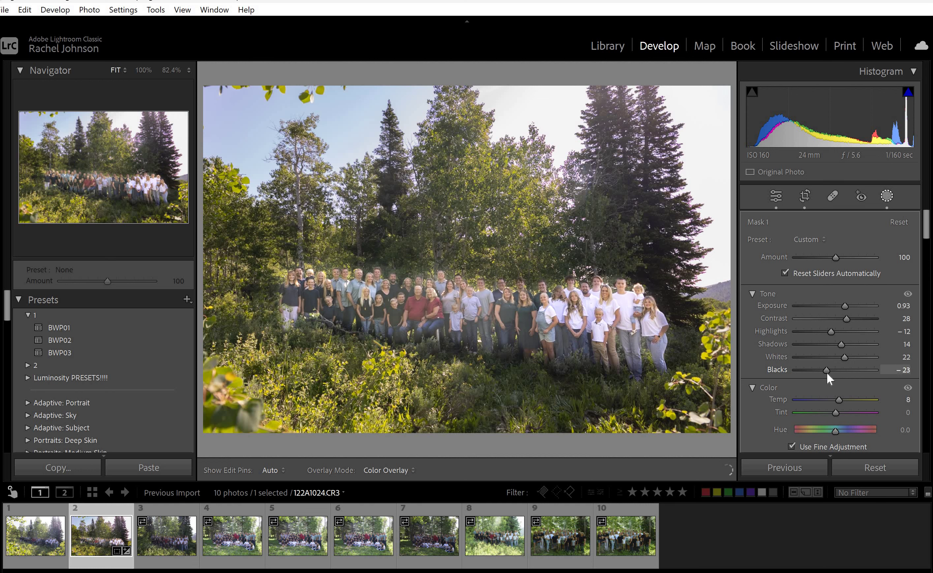
pyautogui.click(827, 375)
pyautogui.click(846, 306)
pyautogui.moveTo(845, 303); pyautogui.dragTo(844, 304)
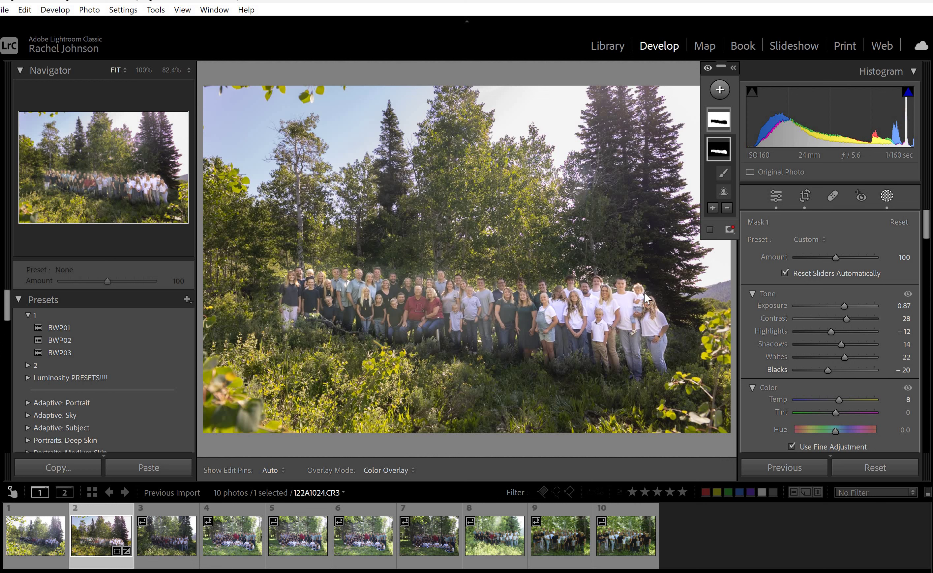
# Clear the haze over the family by setting the people mask's Dehaze to 29.
pyautogui.press('z')
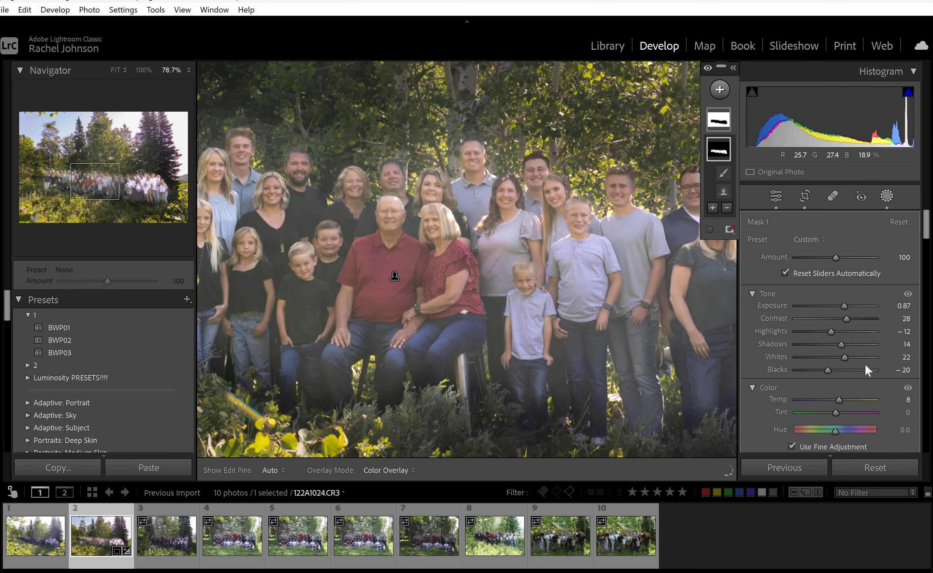
pyautogui.scroll(-3, 841, 342)
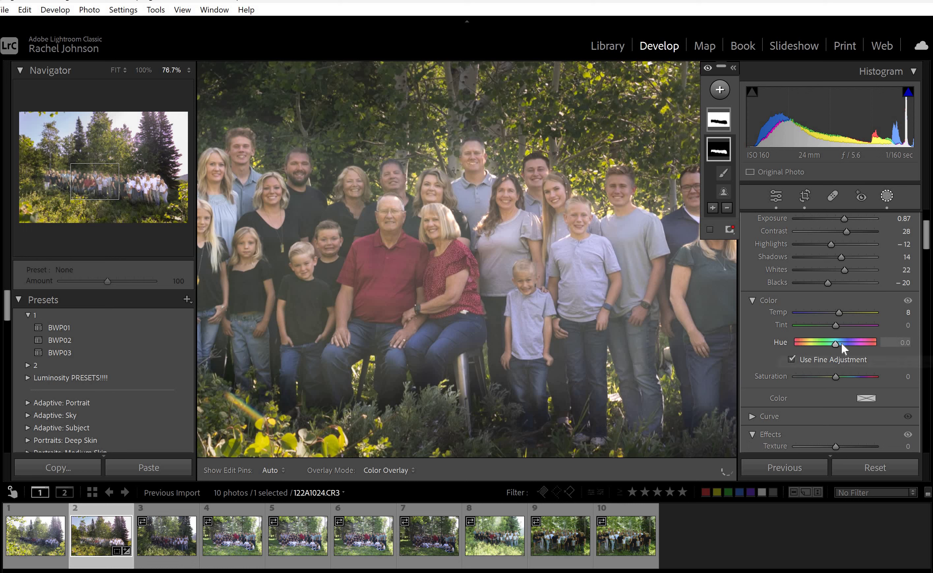
pyautogui.scroll(-5, 841, 342)
pyautogui.moveTo(843, 316); pyautogui.dragTo(848, 318)
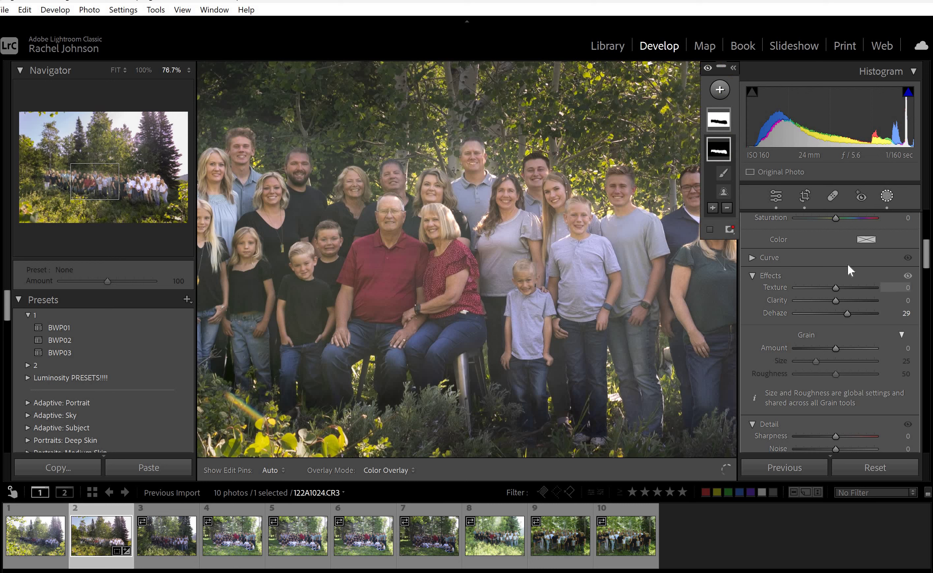
# Refine the people mask's tone with whites at 32, exposure at 1.00, contrast at 41 and shadows at 7.
pyautogui.scroll(7, 847, 264)
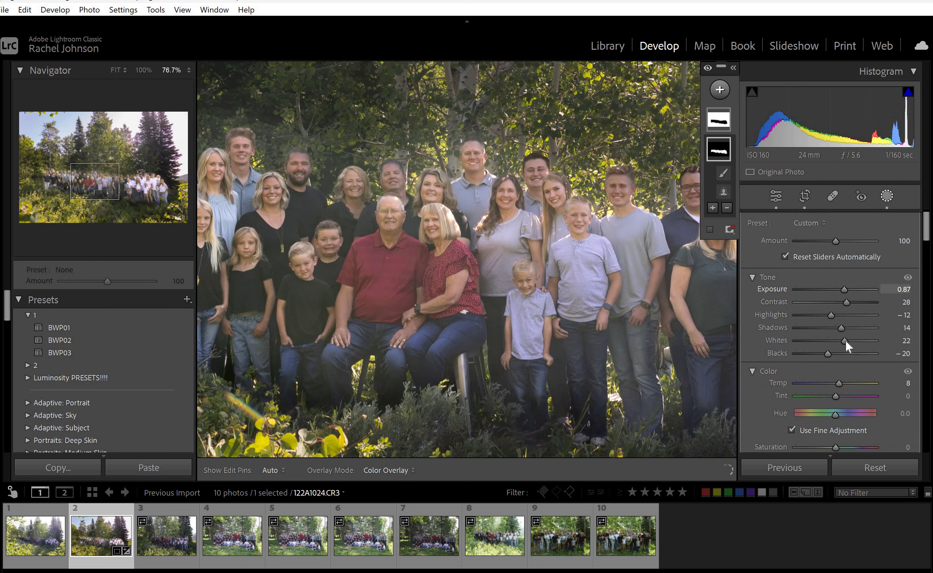
pyautogui.moveTo(847, 342); pyautogui.dragTo(849, 346)
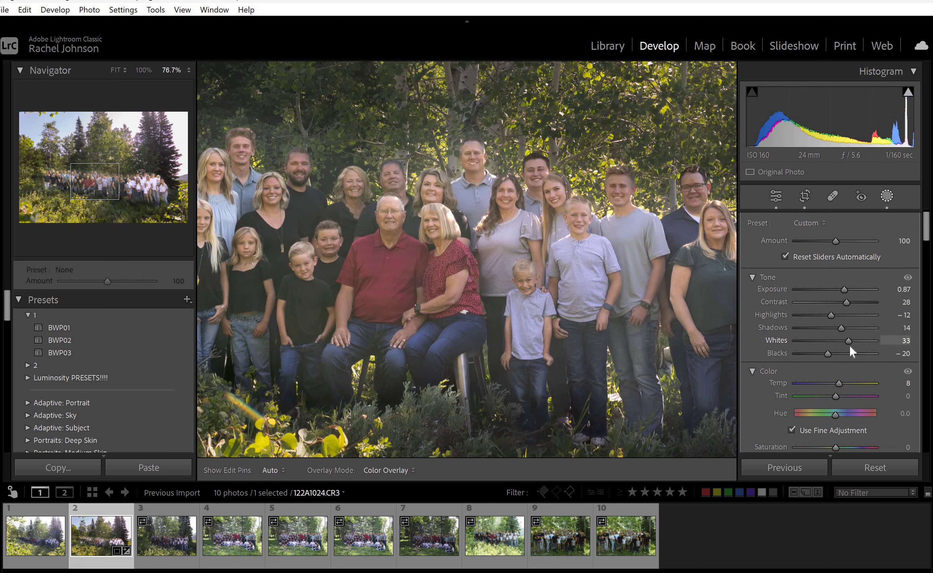
pyautogui.click(849, 345)
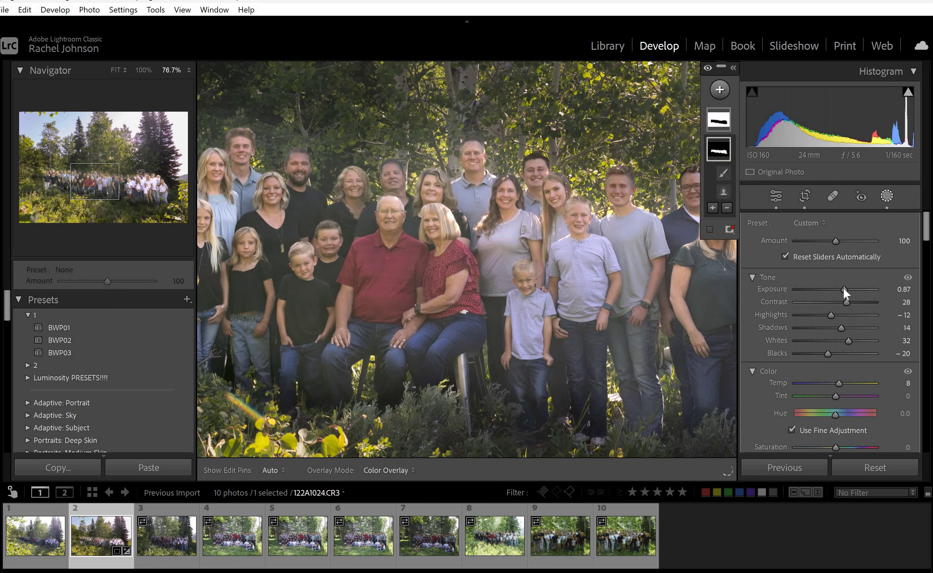
pyautogui.moveTo(843, 288)
pyautogui.mouseDown()
pyautogui.moveTo(856, 309)
pyautogui.moveTo(851, 302)
pyautogui.mouseUp()
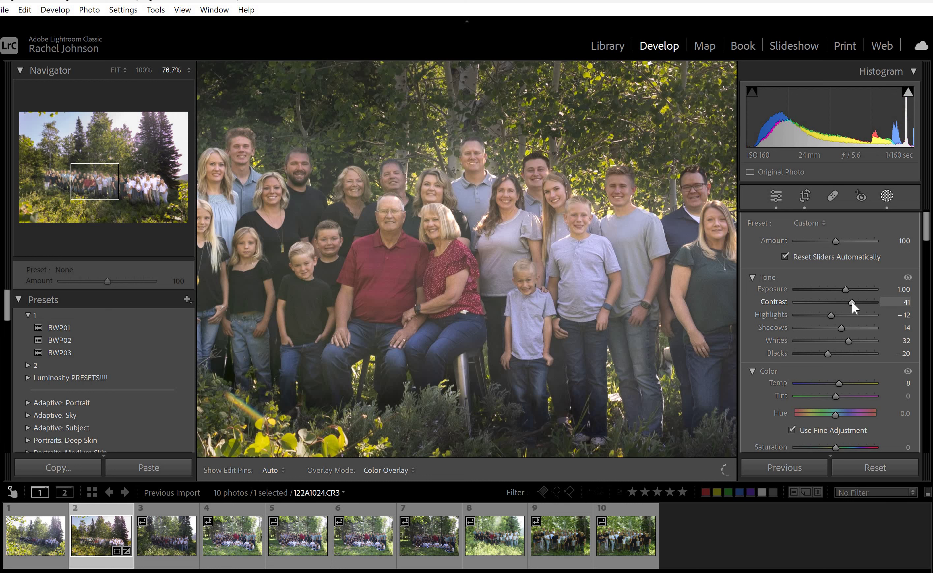
pyautogui.click(851, 302)
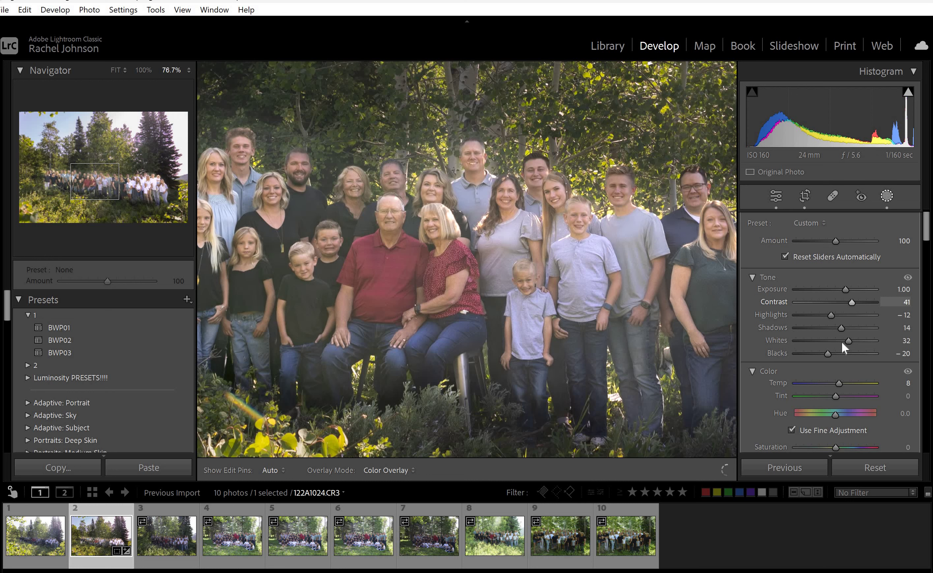
pyautogui.click(838, 325)
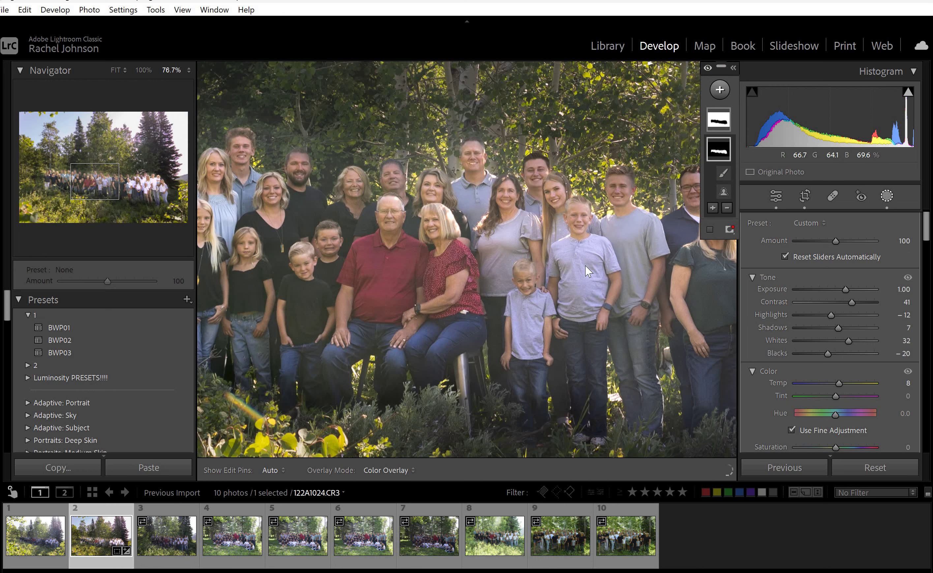
pyautogui.press('z')
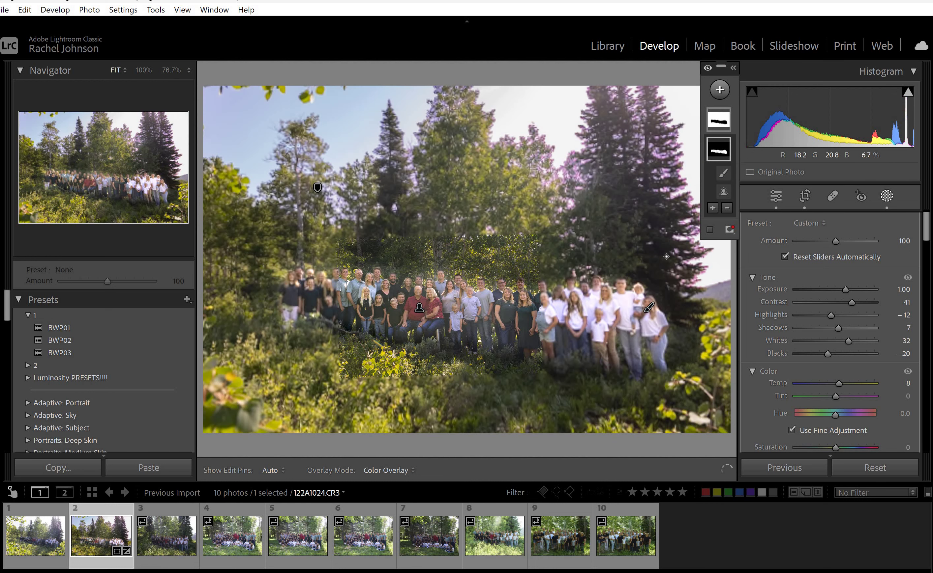
# Subtract from the people mask around the right end of the group with a size 15.0 brush at flow 19.
pyautogui.click(727, 208)
pyautogui.click(737, 332)
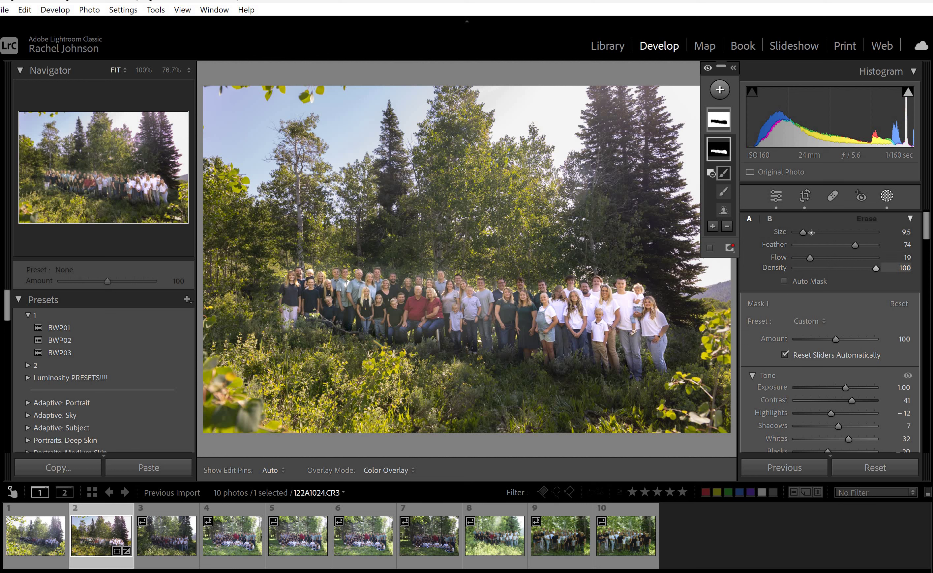
pyautogui.moveTo(802, 232); pyautogui.dragTo(814, 232)
pyautogui.scroll(-4, 742, 228)
pyautogui.press('h')
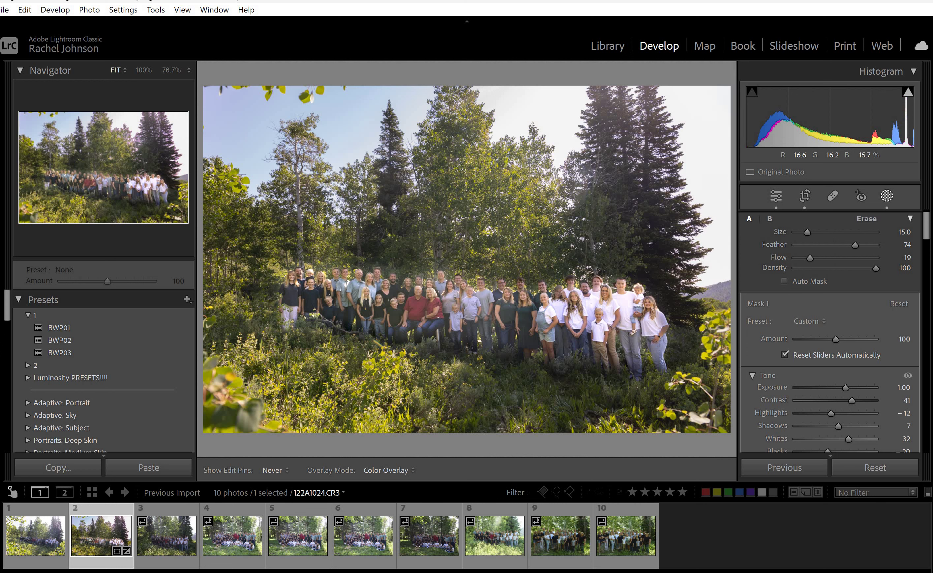
pyautogui.press('h')
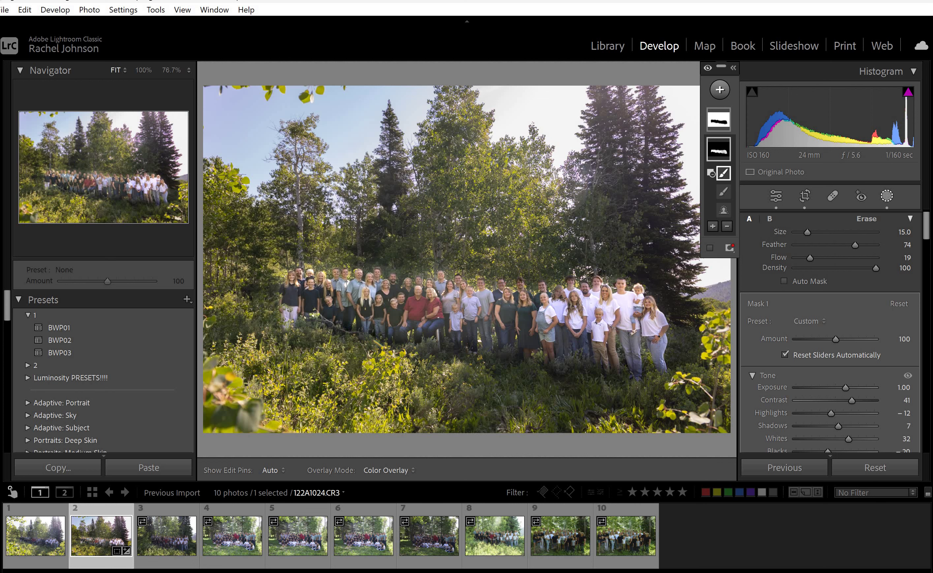
pyautogui.press('h')
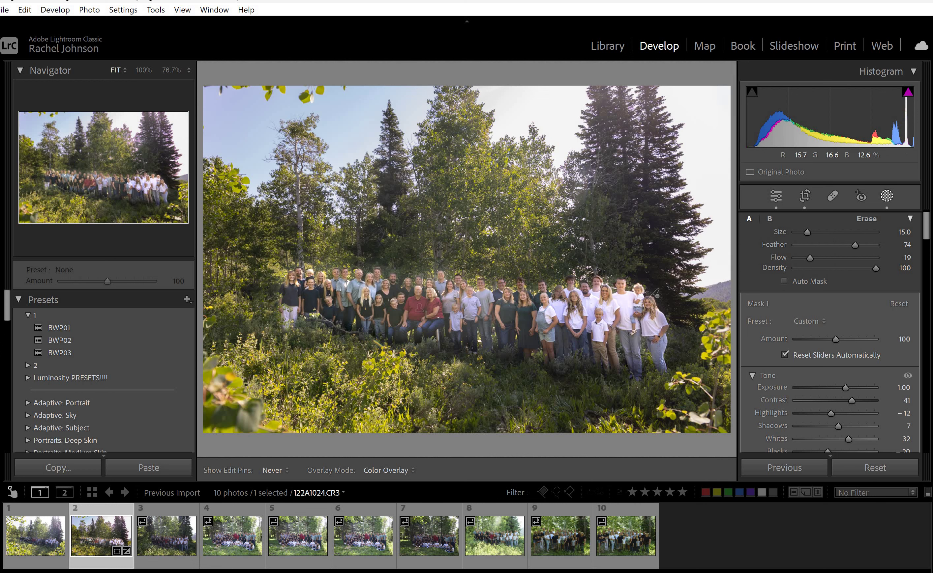
pyautogui.press('h')
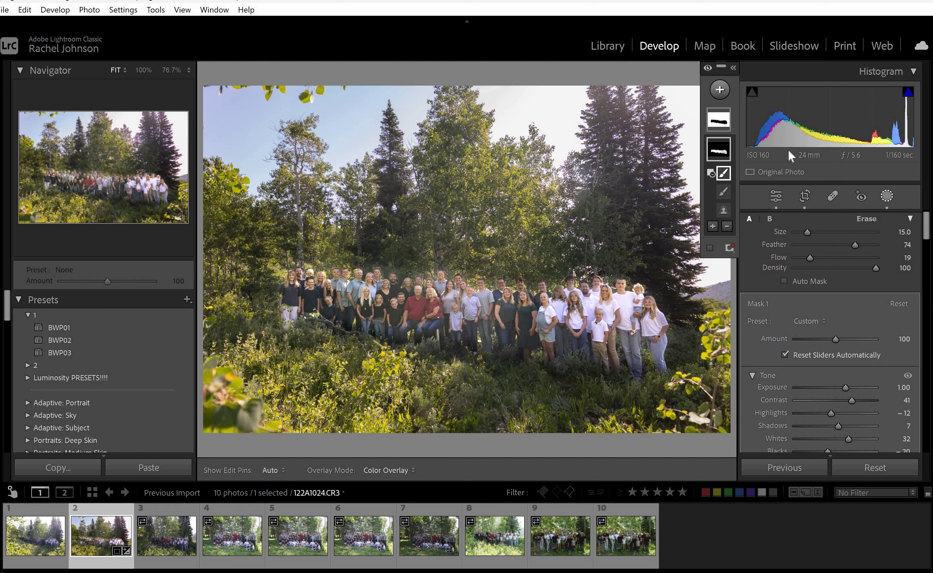
# Add a brush to the background mask, with flow at 100 and size at 7.9.
pyautogui.click(721, 120)
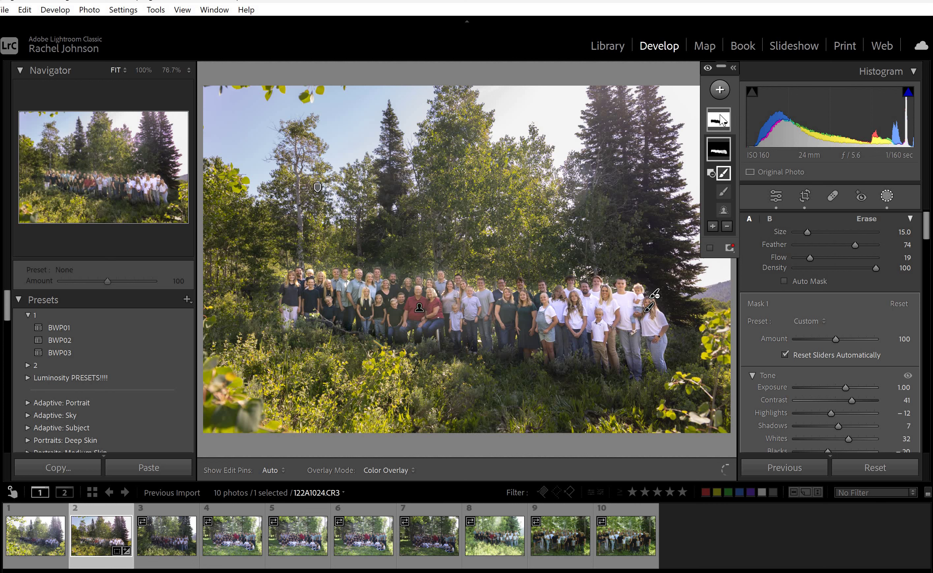
pyautogui.click(726, 152)
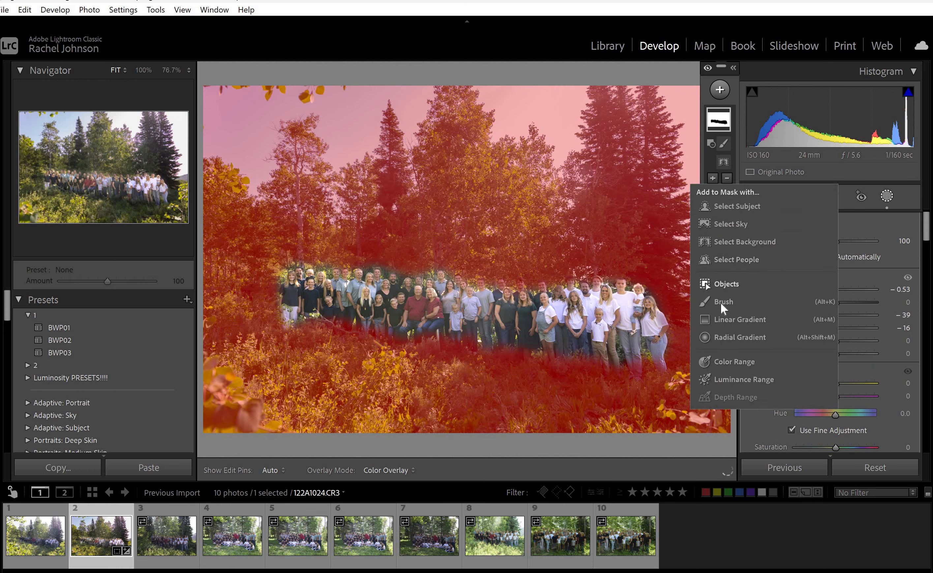
pyautogui.click(720, 303)
pyautogui.scroll(5, 479, 294)
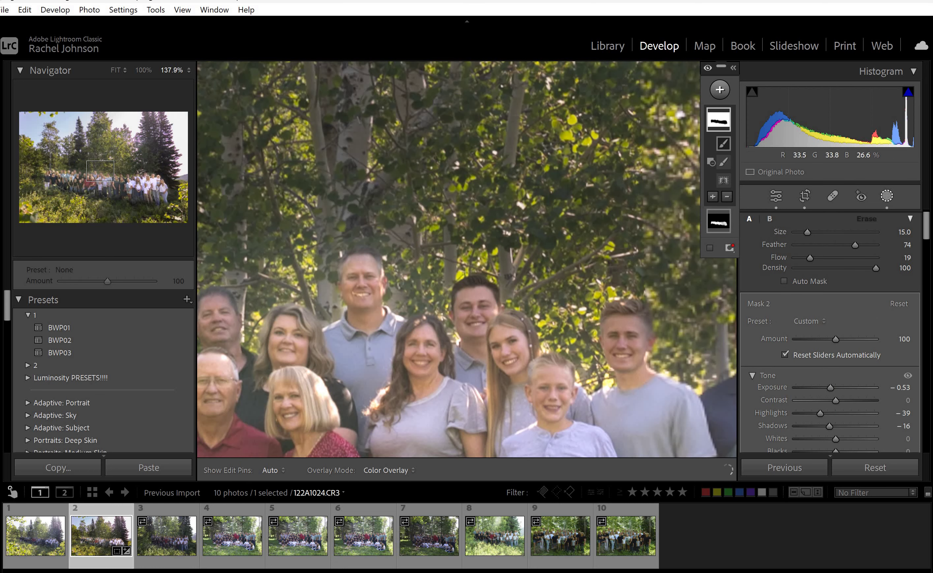
pyautogui.moveTo(810, 257); pyautogui.dragTo(915, 258)
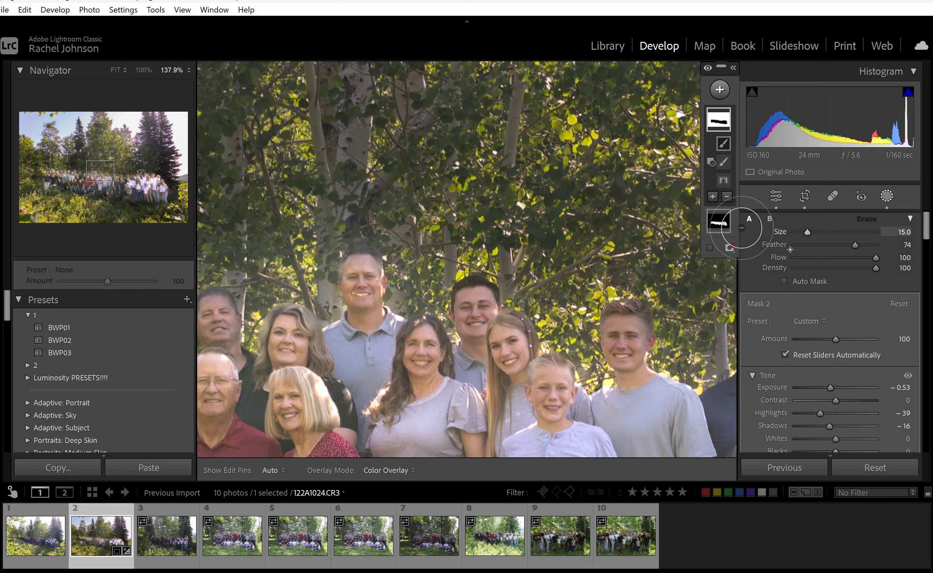
pyautogui.moveTo(807, 232); pyautogui.dragTo(801, 232)
pyautogui.press('Return')
pyautogui.press('h')
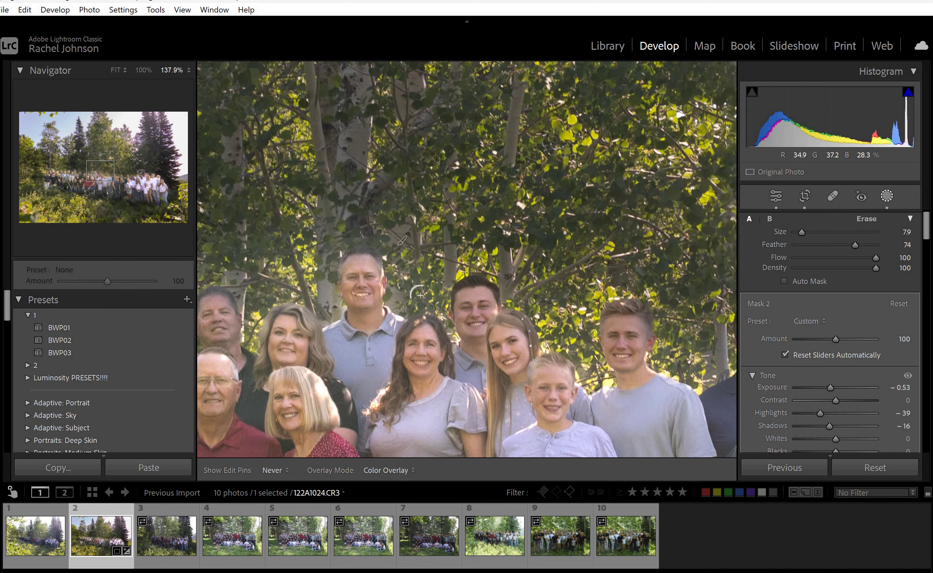
# Brush the background mask over the bright, hazy foliage just above the heads in the middle of the group, and leave masking.
pyautogui.moveTo(438, 305)
pyautogui.mouseDown()
pyautogui.moveTo(474, 255)
pyautogui.moveTo(409, 261)
pyautogui.moveTo(367, 229)
pyautogui.mouseUp()
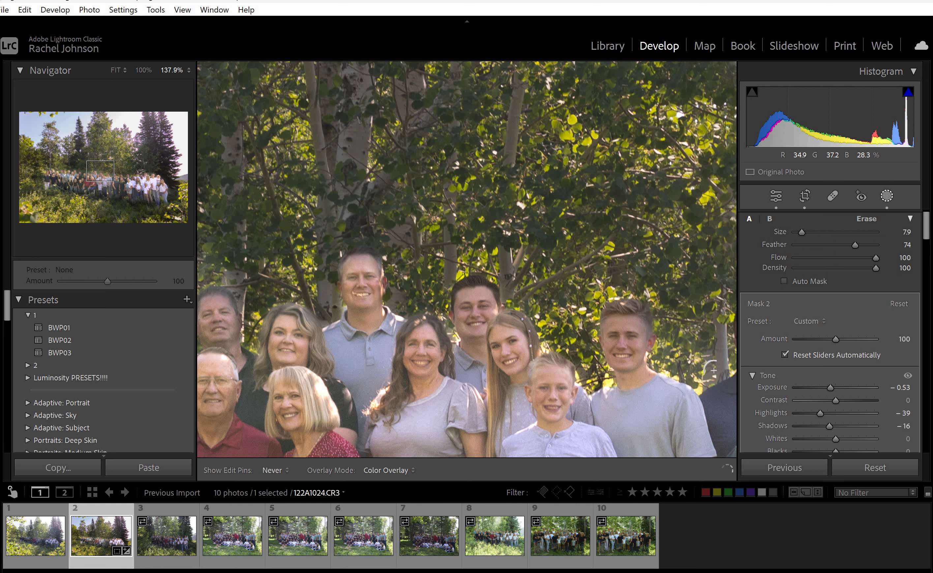
pyautogui.press('h')
pyautogui.moveTo(249, 301)
pyautogui.mouseDown()
pyautogui.moveTo(383, 281)
pyautogui.moveTo(433, 287)
pyautogui.moveTo(454, 270)
pyautogui.moveTo(517, 261)
pyautogui.mouseUp()
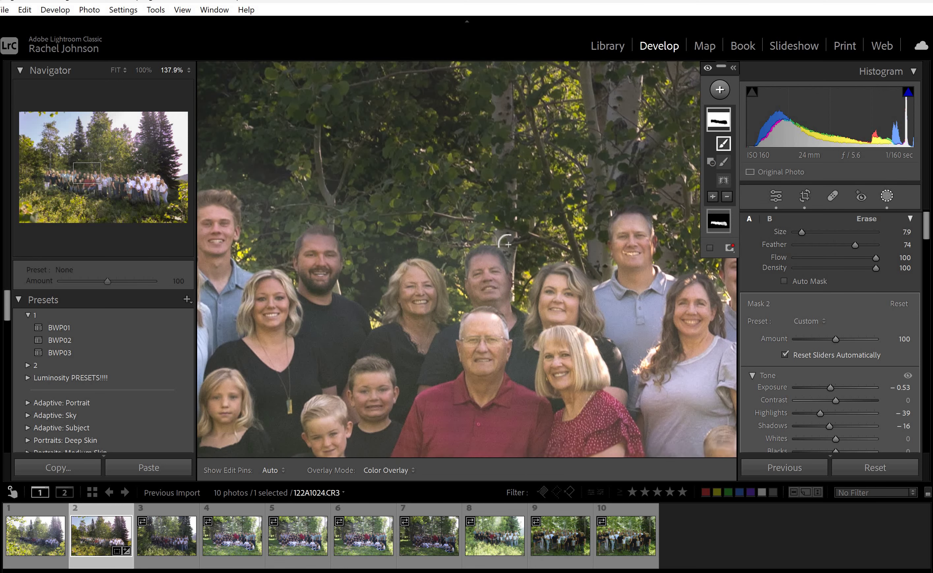
pyautogui.press('h')
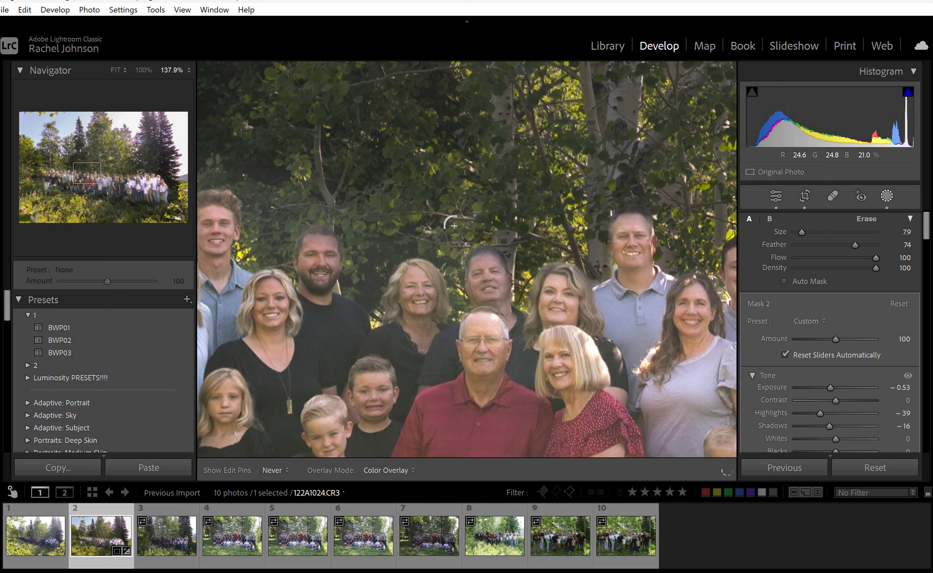
pyautogui.moveTo(402, 233)
pyautogui.mouseDown()
pyautogui.moveTo(435, 236)
pyautogui.moveTo(421, 212)
pyautogui.moveTo(395, 199)
pyautogui.mouseUp()
pyautogui.press('h')
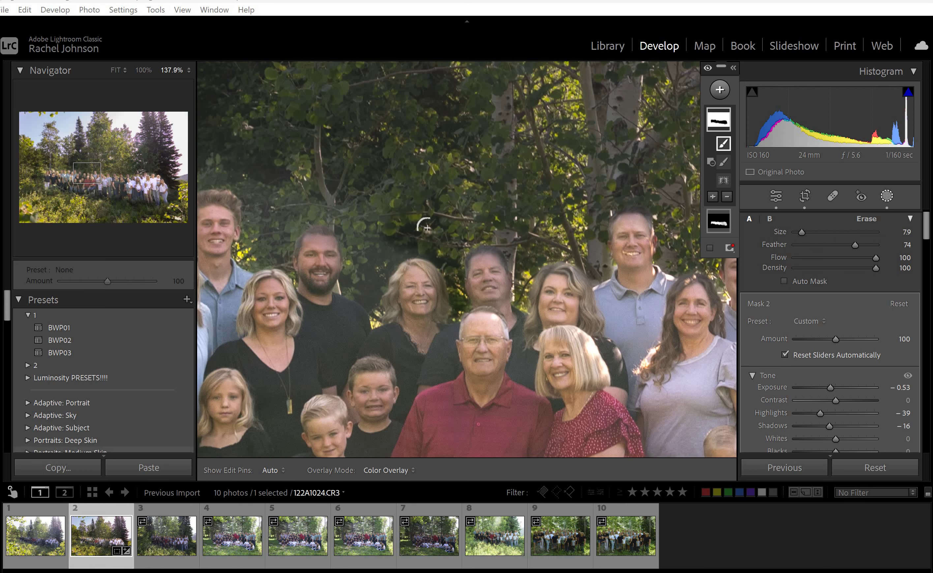
pyautogui.moveTo(399, 247)
pyautogui.mouseDown()
pyautogui.moveTo(373, 297)
pyautogui.moveTo(379, 320)
pyautogui.moveTo(346, 284)
pyautogui.moveTo(362, 206)
pyautogui.moveTo(357, 219)
pyautogui.moveTo(362, 210)
pyautogui.moveTo(386, 264)
pyautogui.moveTo(320, 205)
pyautogui.moveTo(288, 217)
pyautogui.moveTo(280, 265)
pyautogui.moveTo(316, 209)
pyautogui.moveTo(341, 218)
pyautogui.moveTo(296, 216)
pyautogui.moveTo(256, 255)
pyautogui.moveTo(245, 251)
pyautogui.moveTo(254, 225)
pyautogui.moveTo(243, 174)
pyautogui.moveTo(411, 166)
pyautogui.mouseUp()
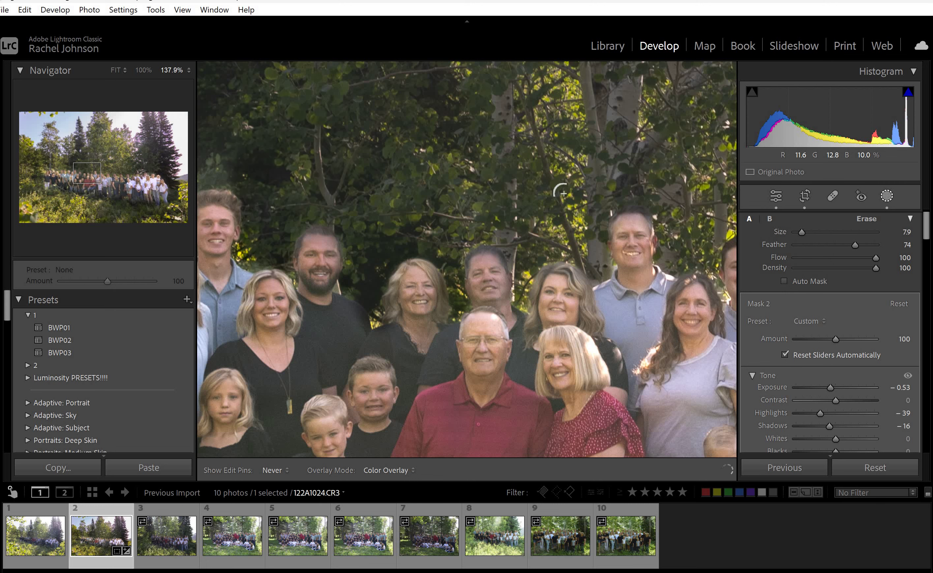
pyautogui.press('h')
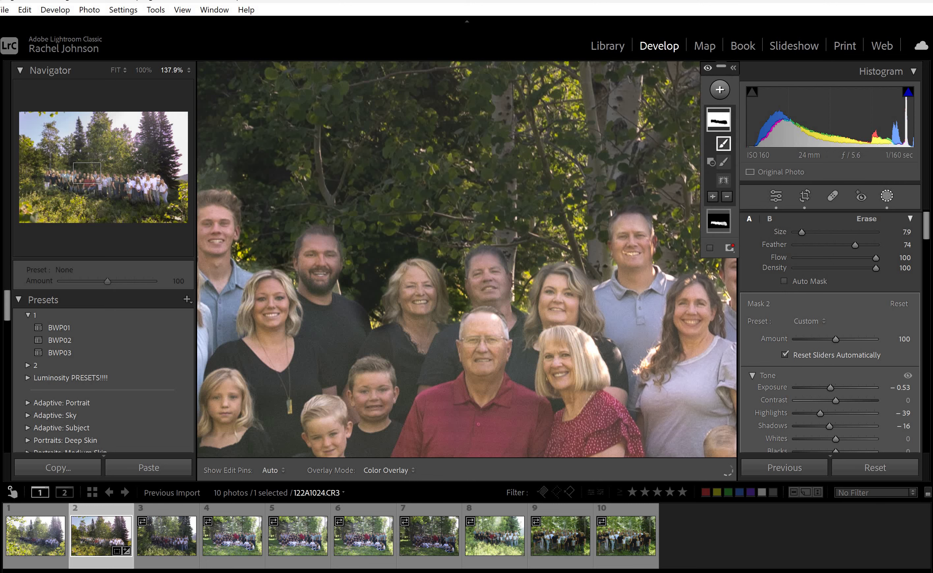
pyautogui.press('z')
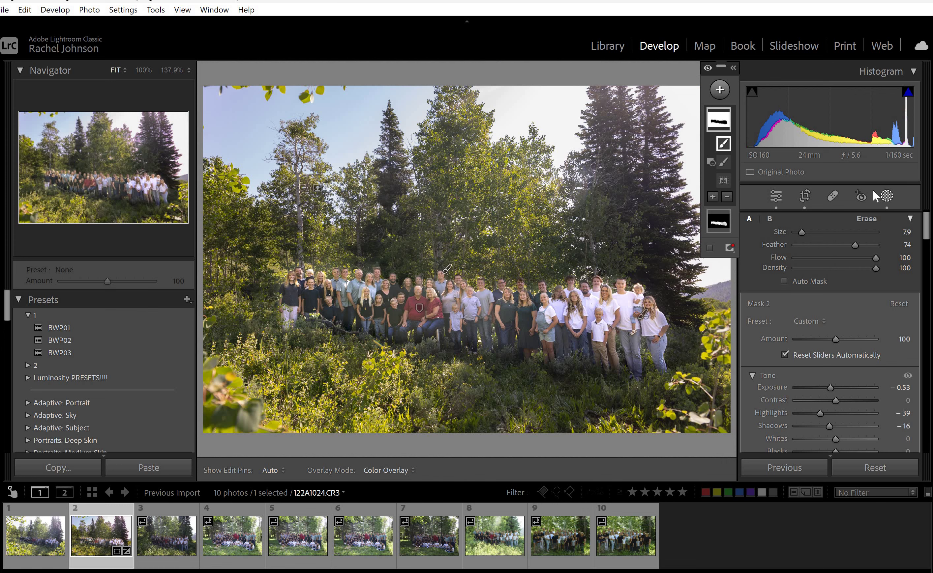
pyautogui.click(887, 196)
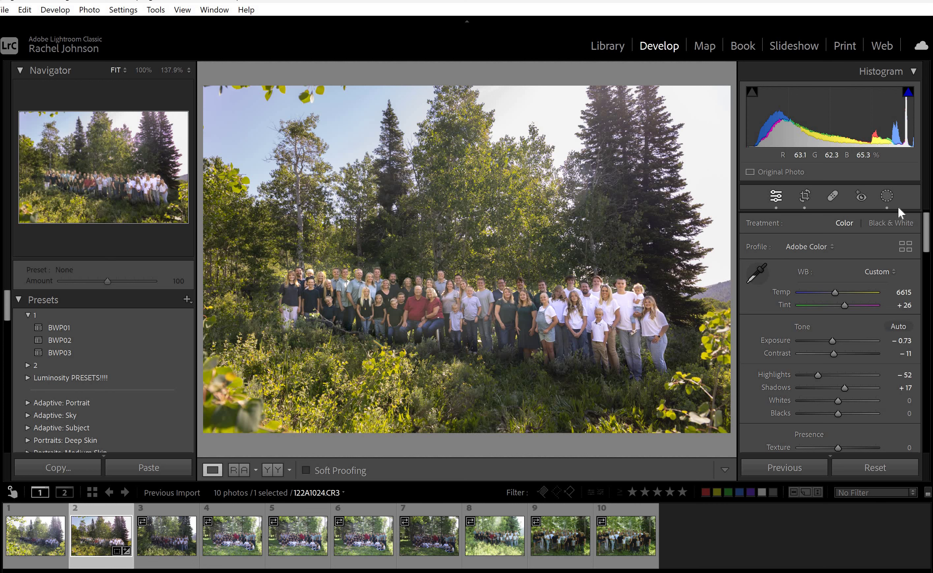
# Return to the people mask's subtracting brush and paint out the adjustment around the people at the right end of the group.
pyautogui.hotkey('shift', 'w')
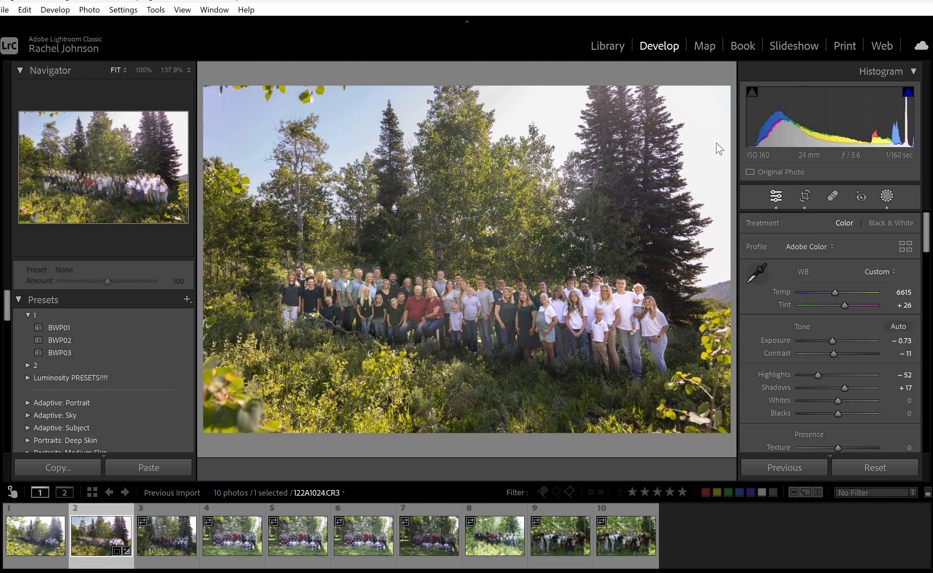
pyautogui.press('k')
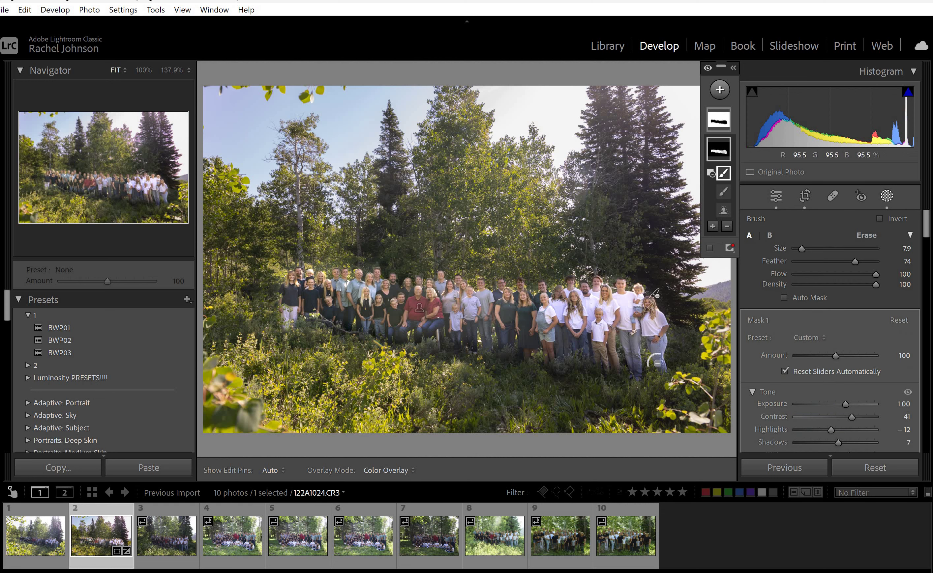
pyautogui.press('h')
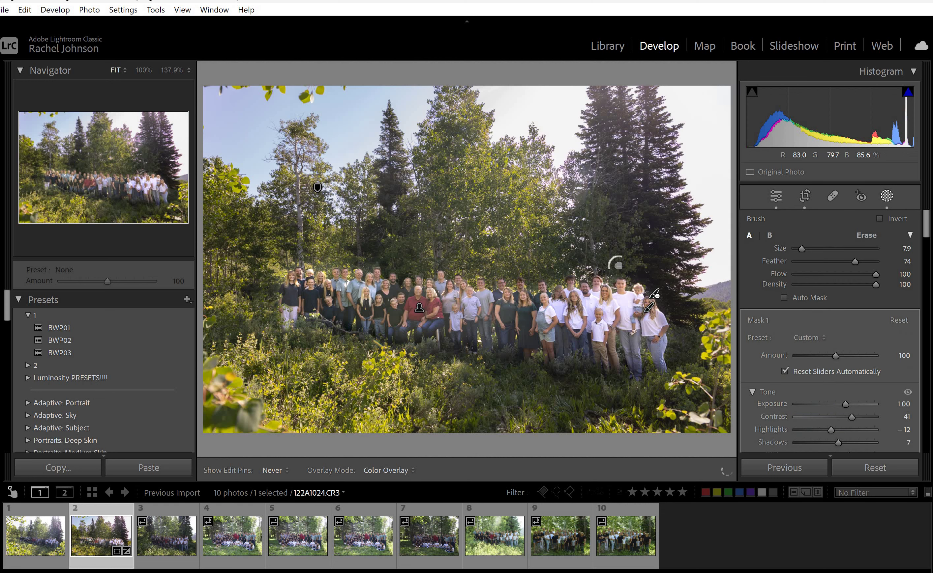
pyautogui.moveTo(621, 269)
pyautogui.mouseDown()
pyautogui.moveTo(602, 265)
pyautogui.moveTo(594, 337)
pyautogui.moveTo(582, 272)
pyautogui.moveTo(587, 344)
pyautogui.moveTo(571, 339)
pyautogui.moveTo(568, 349)
pyautogui.moveTo(563, 319)
pyautogui.moveTo(560, 345)
pyautogui.moveTo(552, 328)
pyautogui.moveTo(581, 389)
pyautogui.moveTo(594, 280)
pyautogui.moveTo(614, 288)
pyautogui.moveTo(650, 330)
pyautogui.moveTo(666, 331)
pyautogui.moveTo(653, 274)
pyautogui.moveTo(688, 290)
pyautogui.mouseUp()
# Brighten the people mask by setting its exposure to 1.23 and its highlights to -2.
pyautogui.click(722, 144)
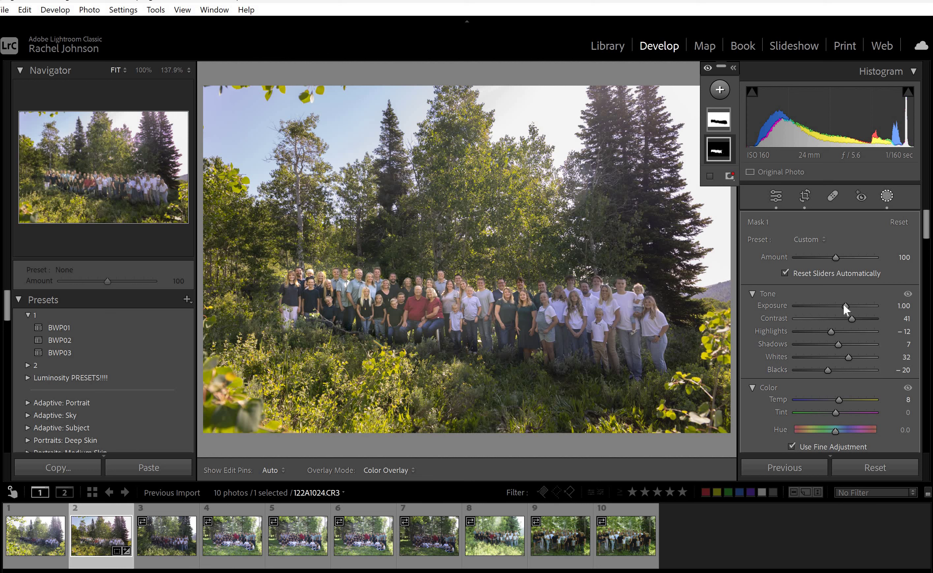
pyautogui.moveTo(845, 311); pyautogui.dragTo(848, 325)
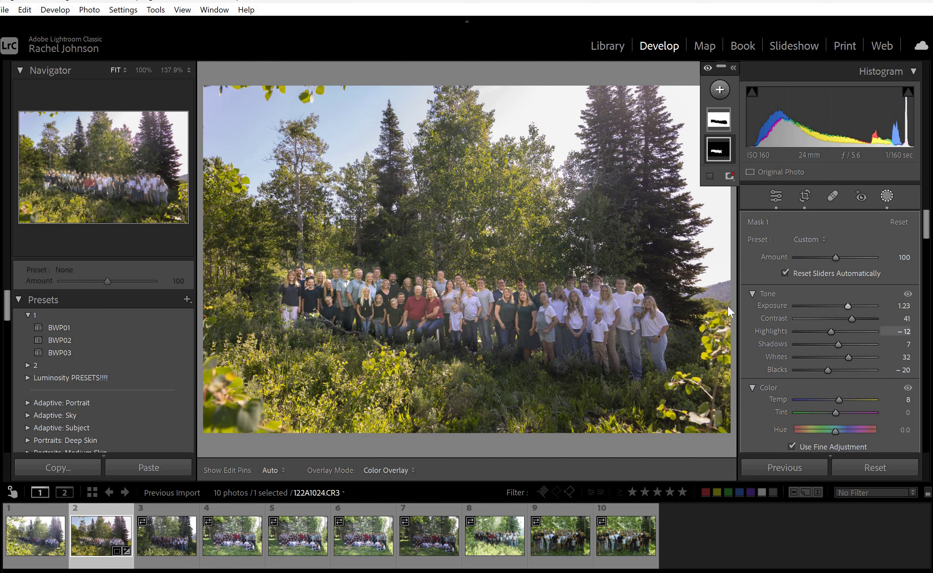
pyautogui.click(837, 332)
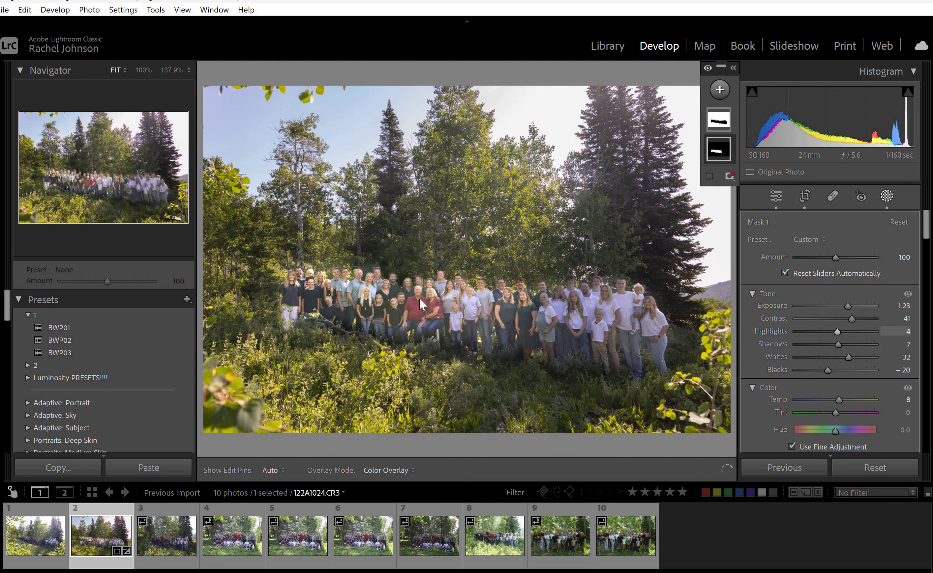
pyautogui.click(838, 330)
pyautogui.moveTo(836, 330); pyautogui.dragTo(832, 332)
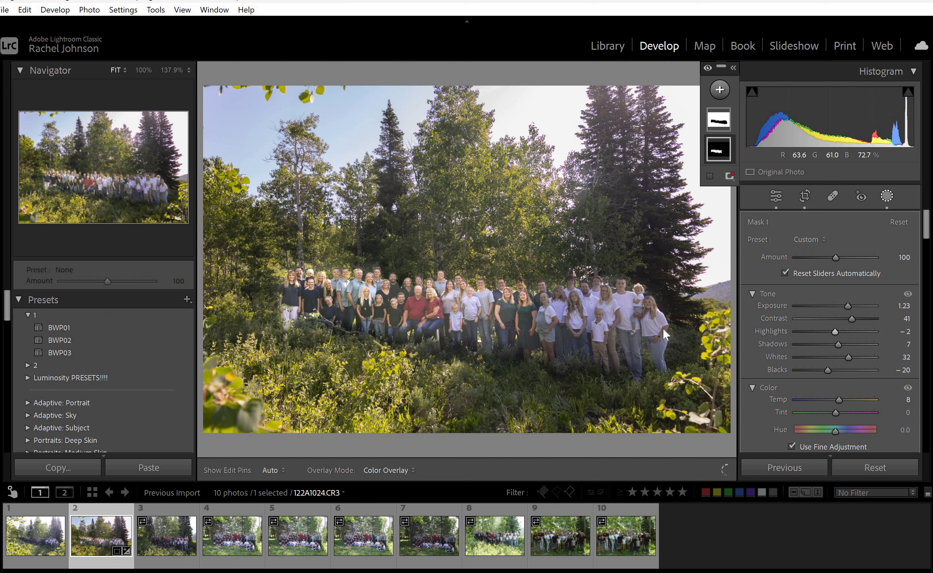
# Set the people mask's shadows to 13 and its blacks to -30.
pyautogui.click(841, 349)
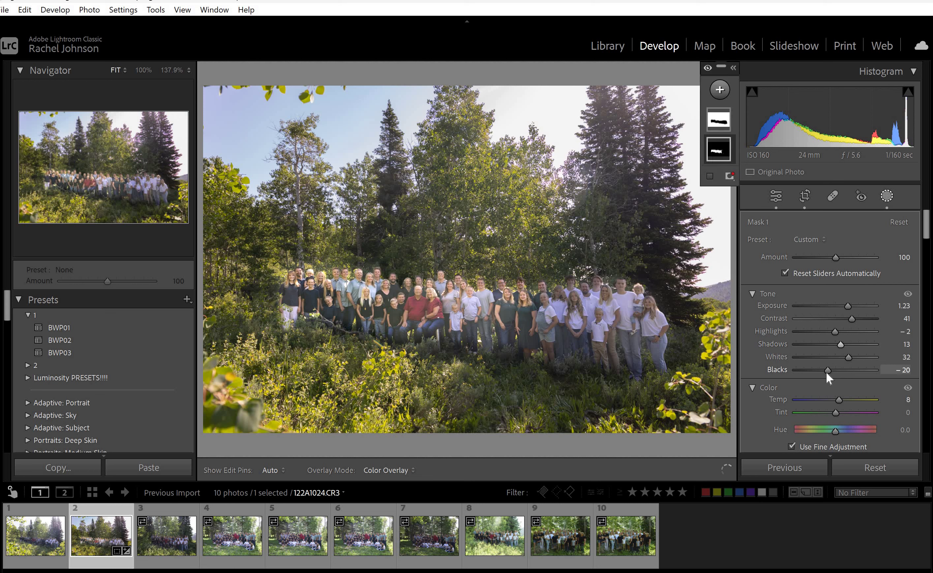
pyautogui.click(822, 365)
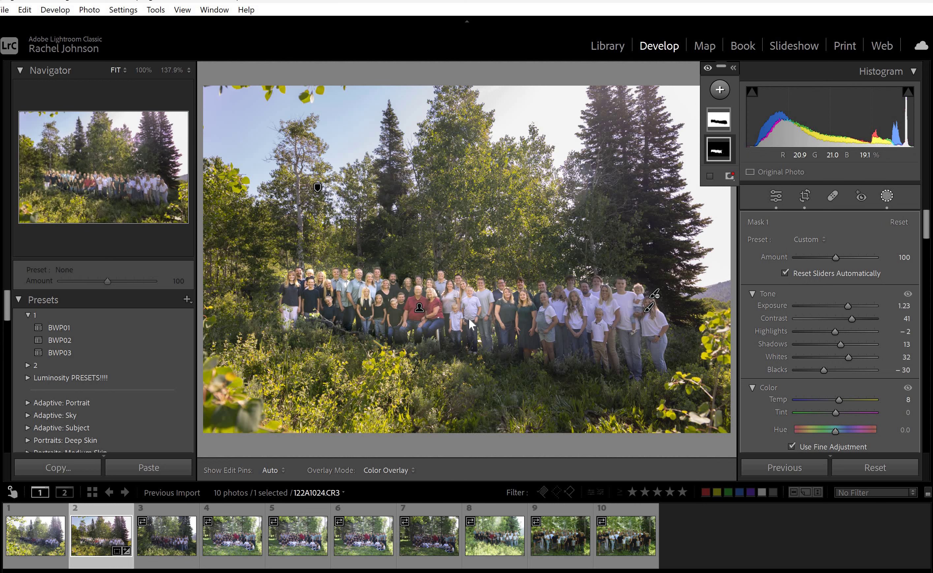
# Create a new brush mask and paint it over the woman in the white shirt at the right end of the group.
pyautogui.click(719, 91)
pyautogui.press('k')
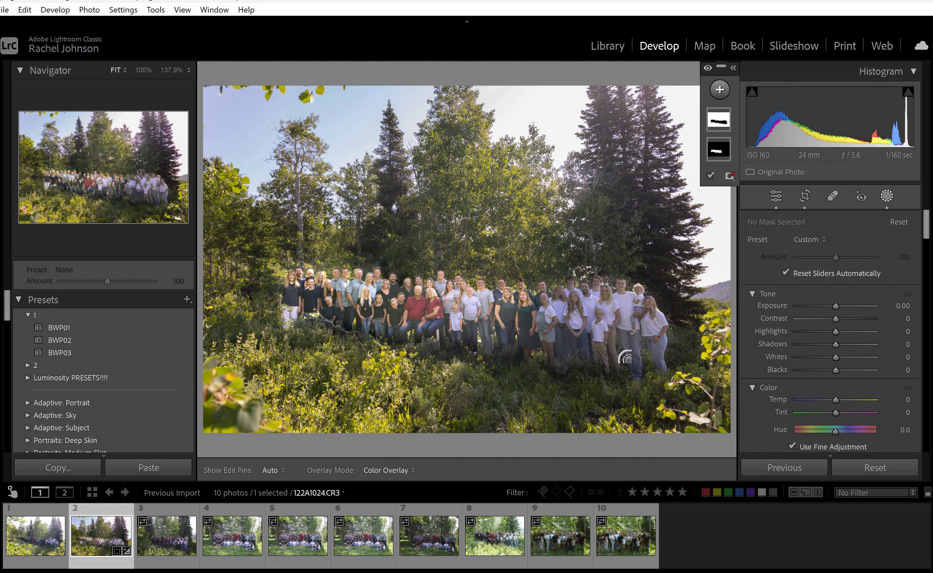
pyautogui.press('z')
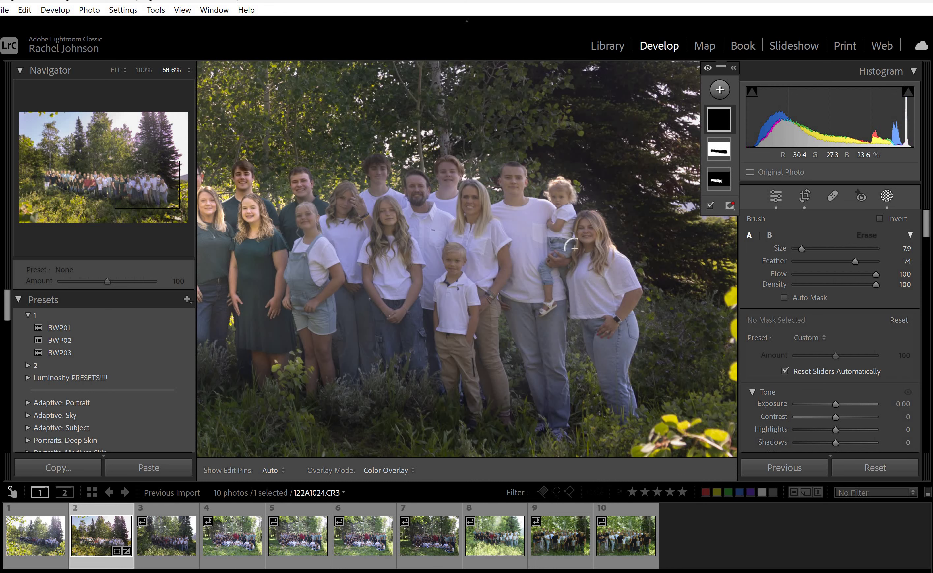
pyautogui.moveTo(597, 249)
pyautogui.mouseDown()
pyautogui.moveTo(609, 326)
pyautogui.moveTo(576, 240)
pyautogui.moveTo(599, 341)
pyautogui.moveTo(580, 281)
pyautogui.mouseUp()
pyautogui.moveTo(574, 237)
pyautogui.mouseDown()
pyautogui.moveTo(615, 299)
pyautogui.moveTo(610, 261)
pyautogui.mouseUp()
pyautogui.moveTo(623, 342); pyautogui.dragTo(611, 404)
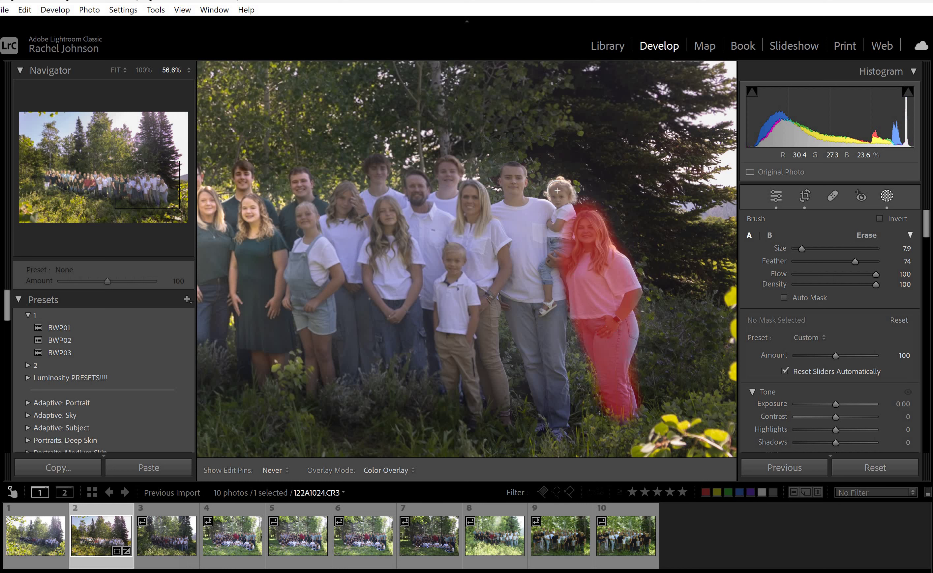
# Extend the new brush mask over the toddler and the other white-shirted people, as far as the girl in denim overalls.
pyautogui.click(554, 208)
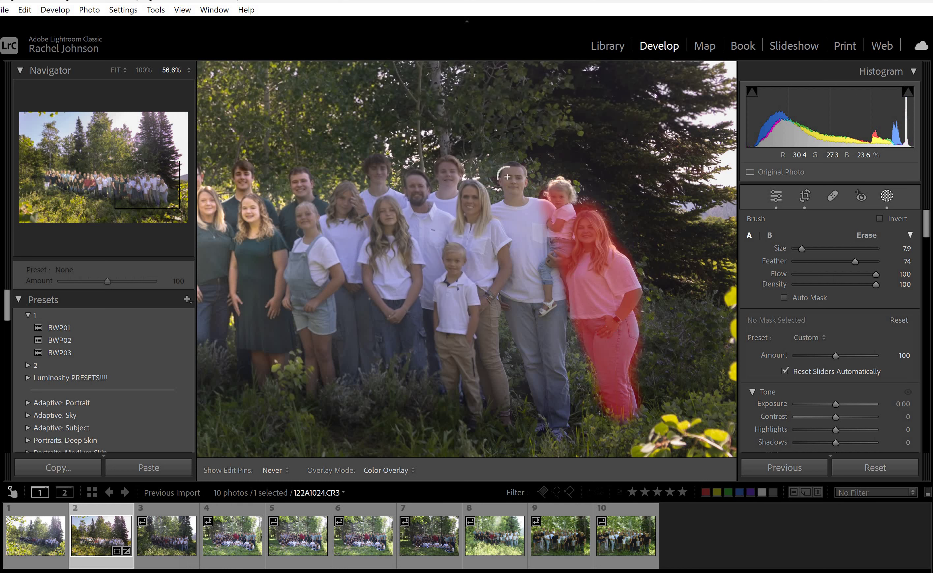
pyautogui.moveTo(519, 254); pyautogui.dragTo(553, 261)
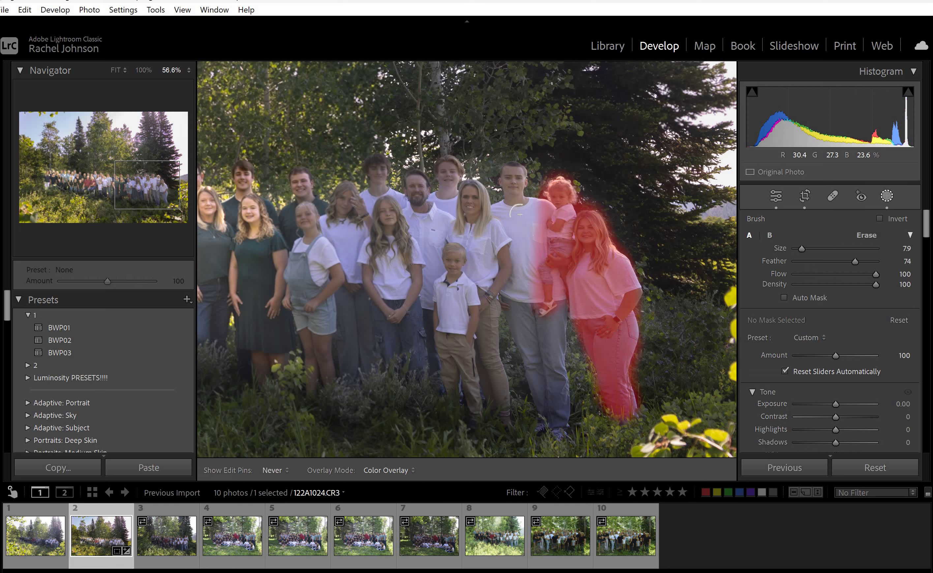
pyautogui.moveTo(519, 214)
pyautogui.mouseDown()
pyautogui.moveTo(556, 381)
pyautogui.moveTo(545, 389)
pyautogui.moveTo(533, 341)
pyautogui.moveTo(542, 368)
pyautogui.moveTo(555, 298)
pyautogui.moveTo(557, 414)
pyautogui.moveTo(540, 268)
pyautogui.moveTo(564, 410)
pyautogui.mouseUp()
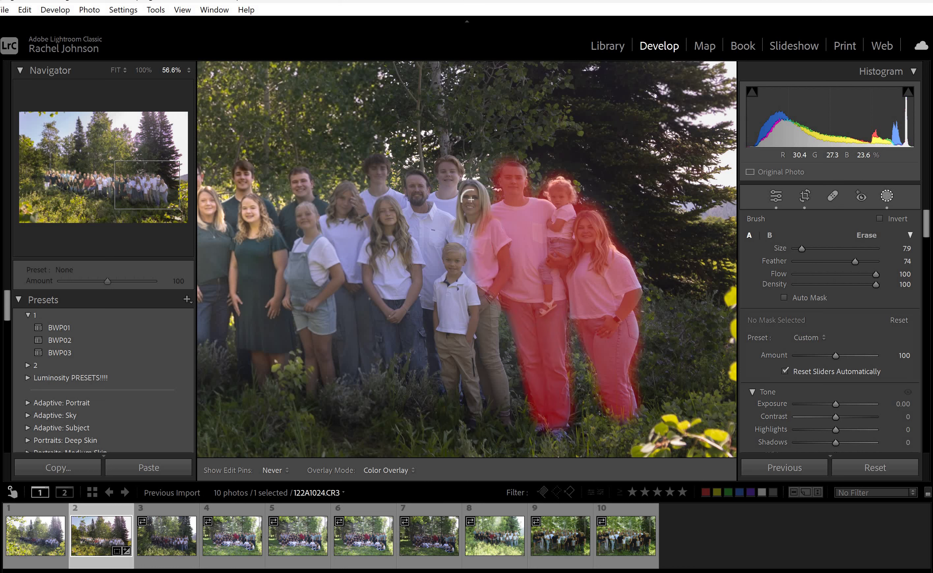
pyautogui.moveTo(464, 197)
pyautogui.mouseDown()
pyautogui.moveTo(428, 262)
pyautogui.moveTo(415, 179)
pyautogui.moveTo(430, 305)
pyautogui.moveTo(393, 258)
pyautogui.moveTo(376, 164)
pyautogui.moveTo(403, 237)
pyautogui.moveTo(426, 239)
pyautogui.moveTo(361, 191)
pyautogui.moveTo(342, 198)
pyautogui.moveTo(328, 226)
pyautogui.moveTo(304, 232)
pyautogui.moveTo(298, 214)
pyautogui.moveTo(305, 285)
pyautogui.moveTo(302, 256)
pyautogui.moveTo(322, 231)
pyautogui.moveTo(329, 292)
pyautogui.moveTo(352, 349)
pyautogui.moveTo(352, 255)
pyautogui.moveTo(368, 289)
pyautogui.mouseUp()
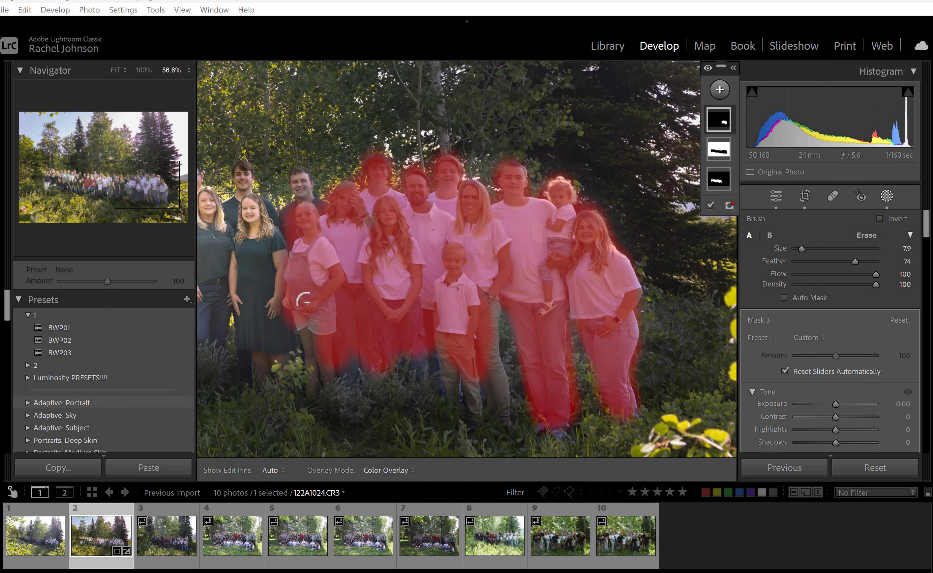
pyautogui.press('h')
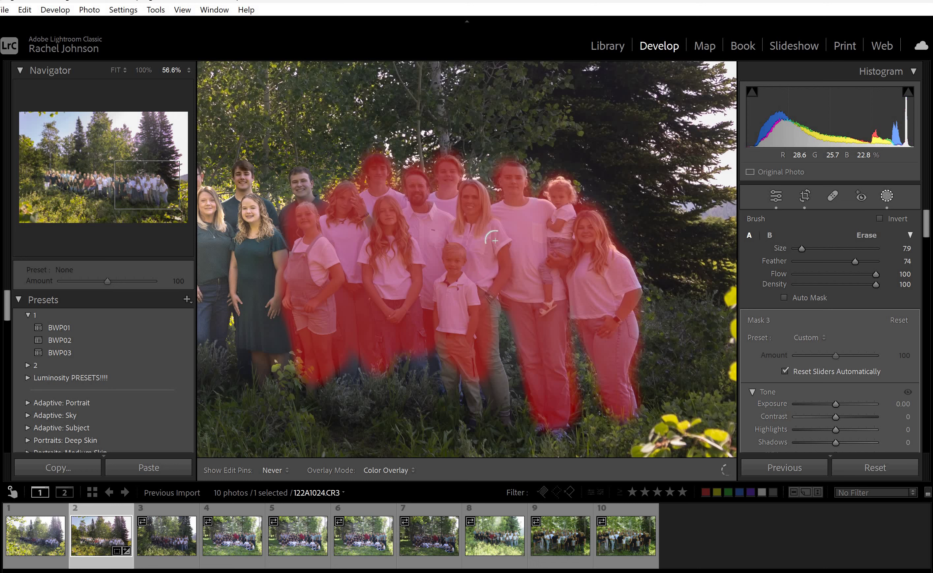
pyautogui.press('h')
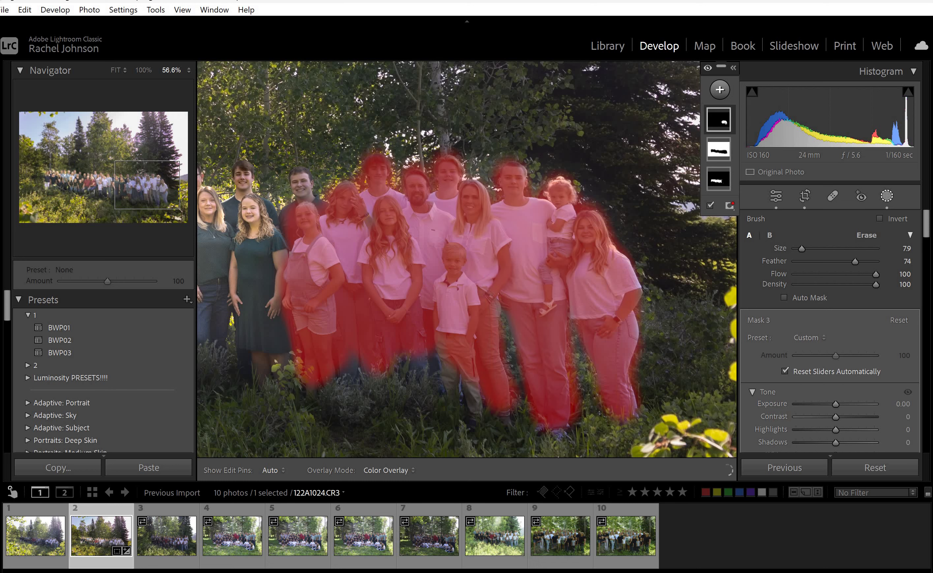
pyautogui.press('z')
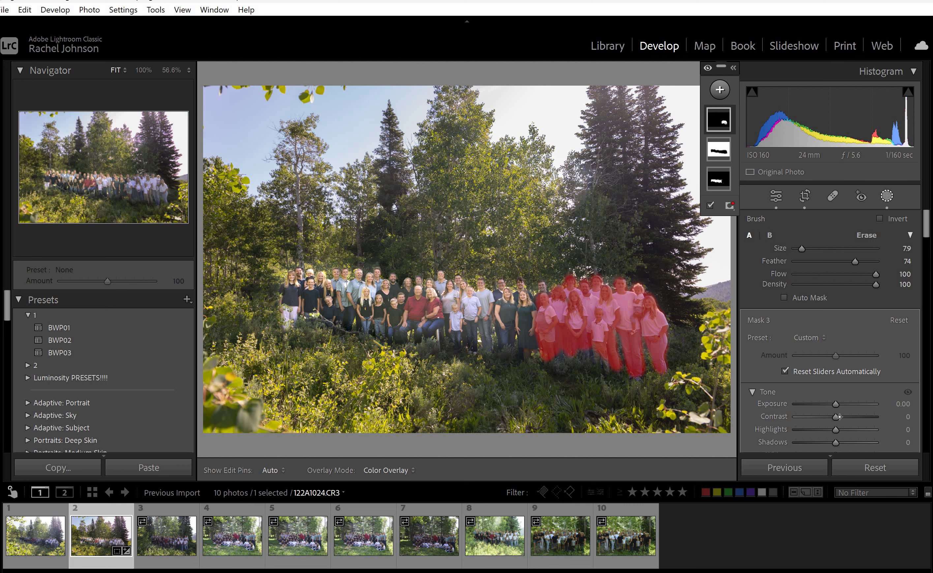
# Set the new brush mask's exposure to 0.50, contrast to 17 and temperature to 7, with its red overlay hidden.
pyautogui.moveTo(836, 404); pyautogui.dragTo(840, 404)
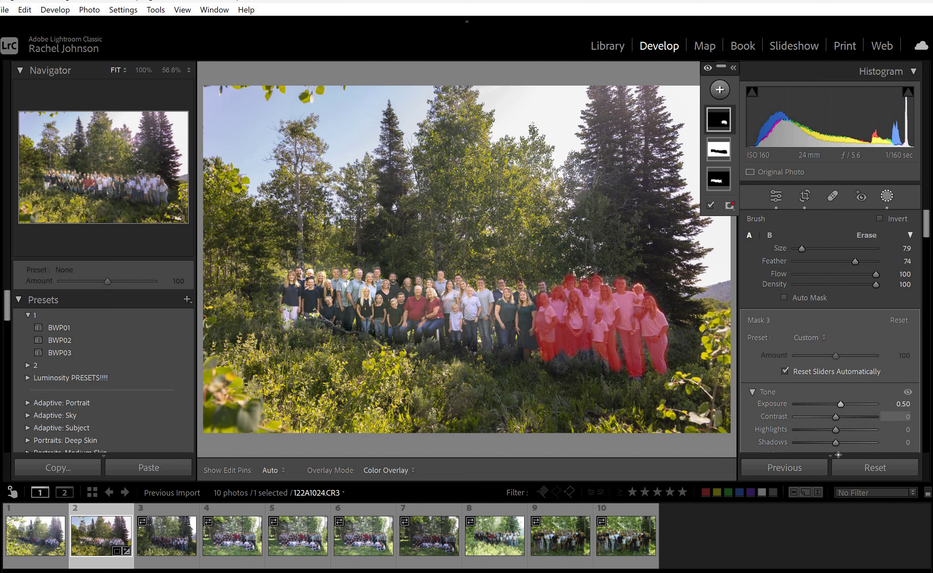
pyautogui.press('o')
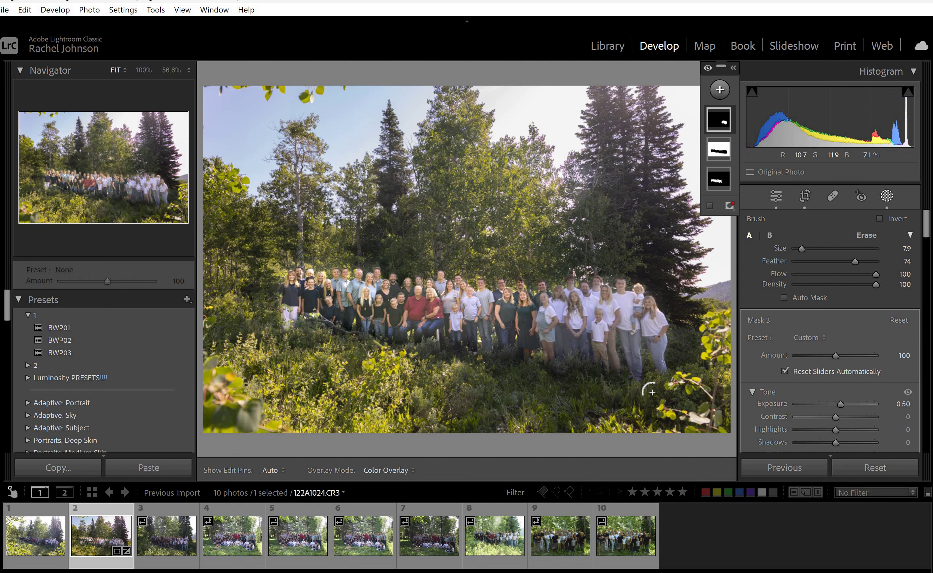
pyautogui.click(842, 417)
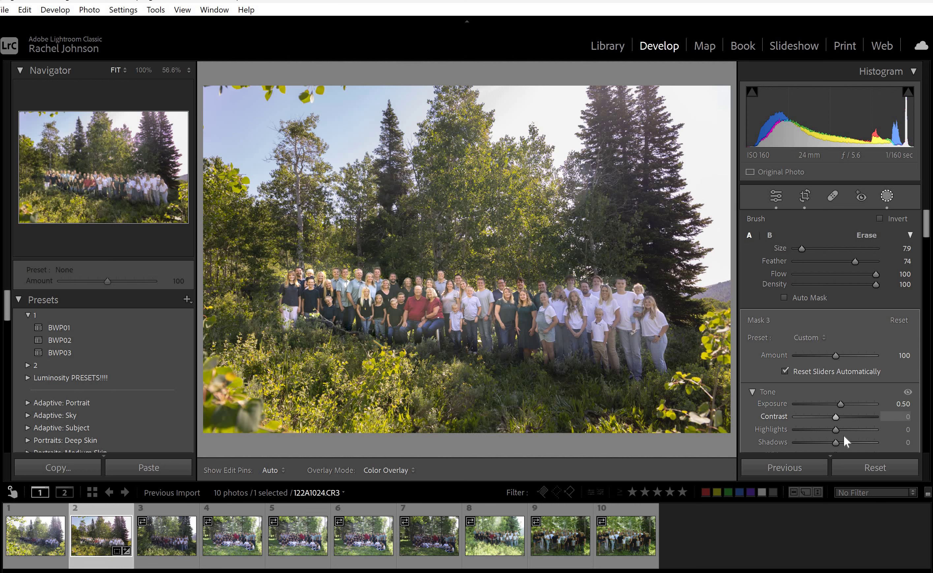
pyautogui.scroll(-2, 843, 436)
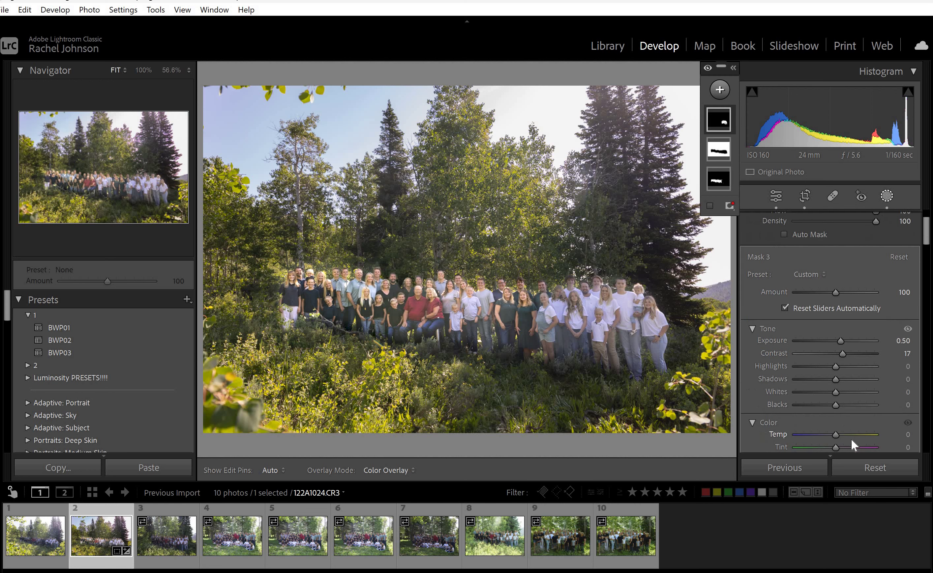
pyautogui.click(838, 439)
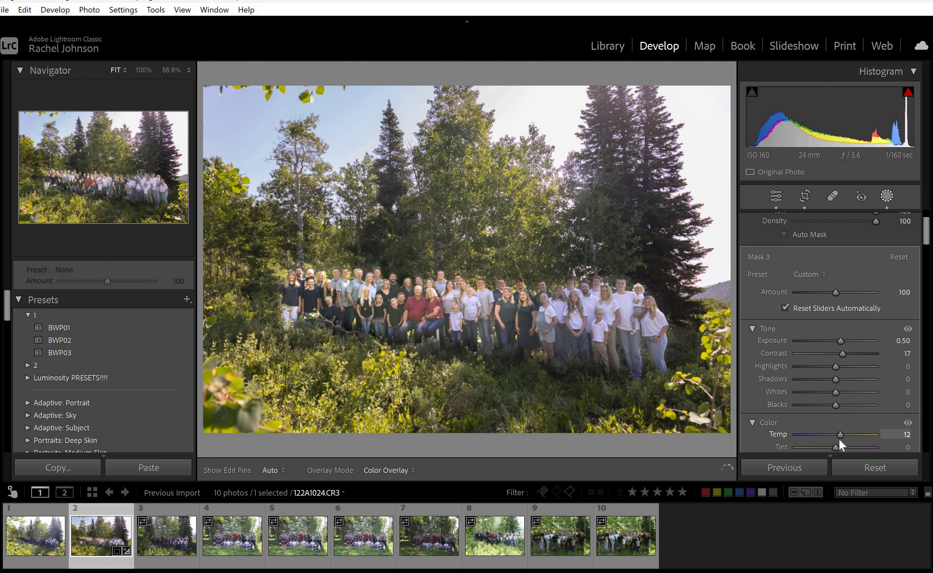
pyautogui.press('Down')
pyautogui.press('Down')
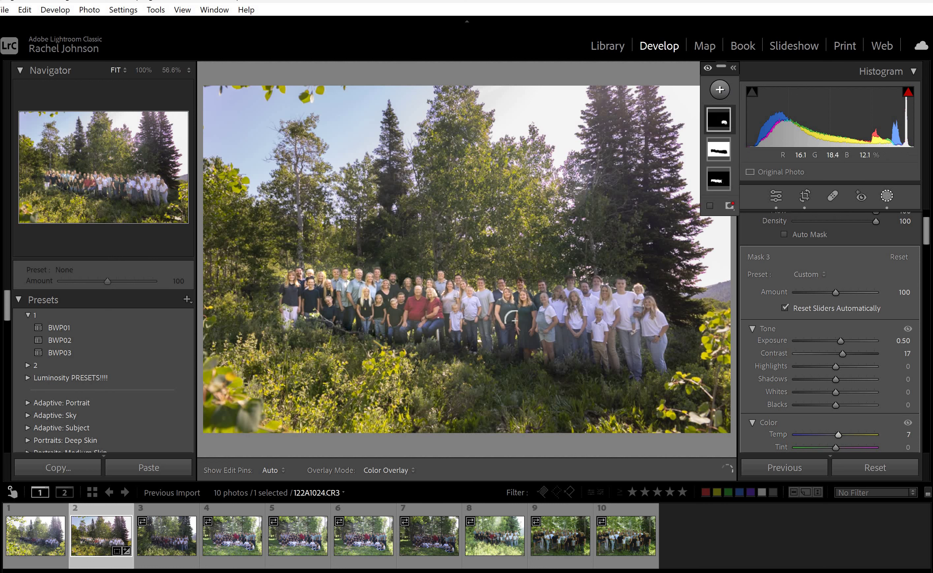
# Set the new brush mask's whites to 24, shadows to 15 and blacks to -21.
pyautogui.click(843, 392)
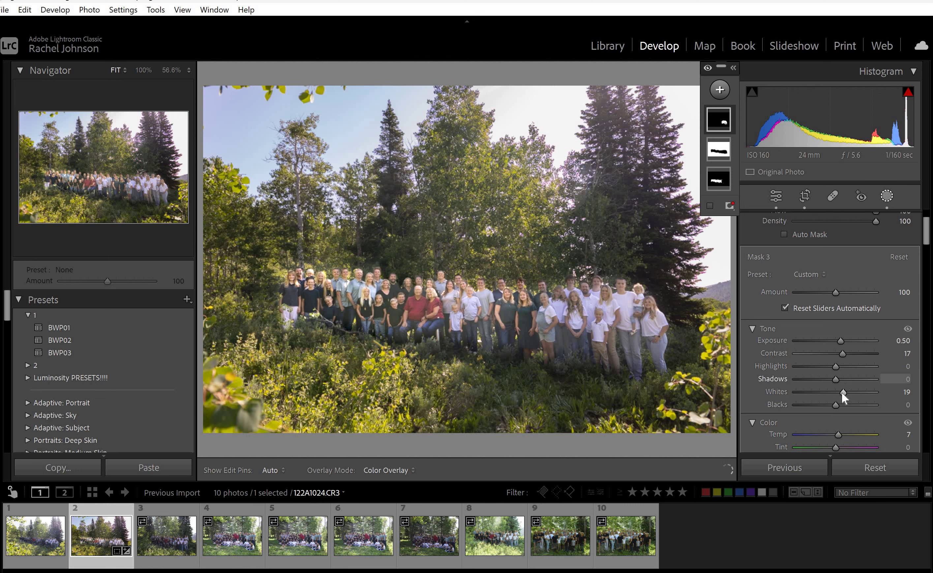
pyautogui.press('Up')
pyautogui.press('Up')
pyautogui.press('Up')
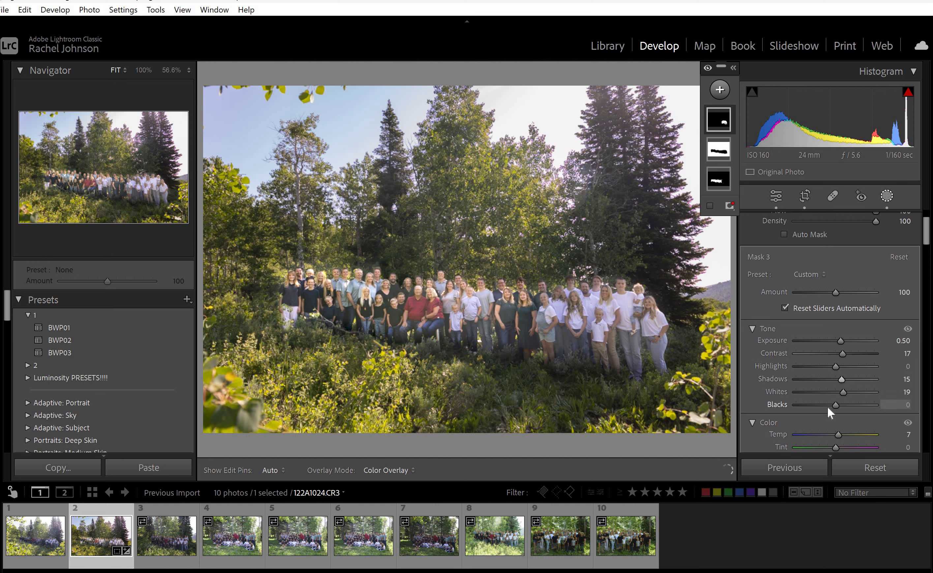
pyautogui.click(827, 407)
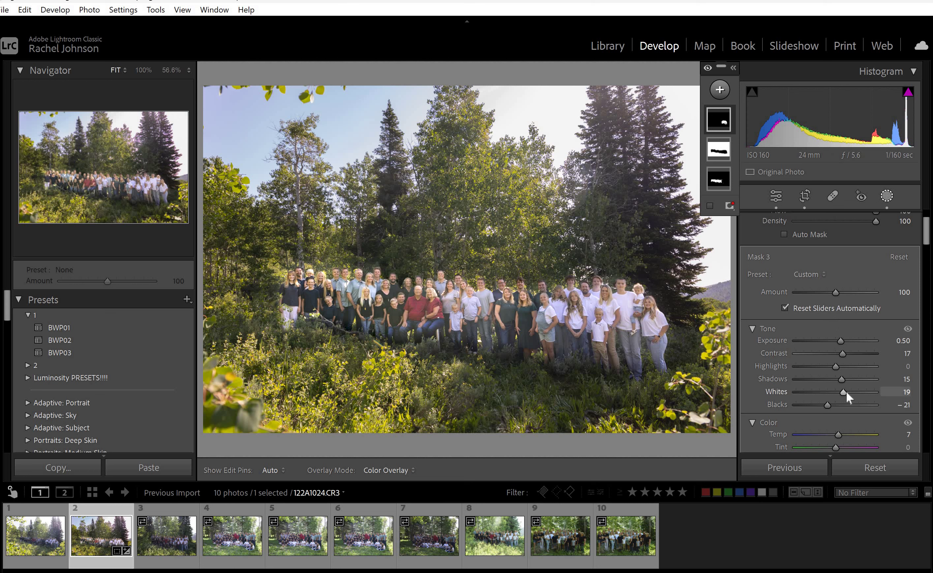
pyautogui.scroll(5, 848, 395)
# Add a second brush to the new mask while checking the faces of the white-shirted young people up close.
pyautogui.press('z')
pyautogui.hotkey('ctrl', '=')
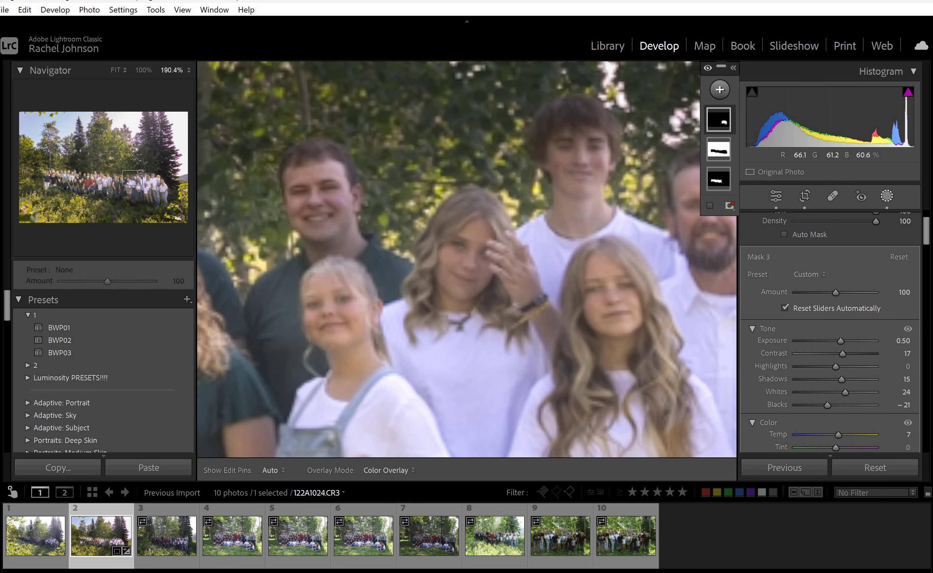
pyautogui.press('h')
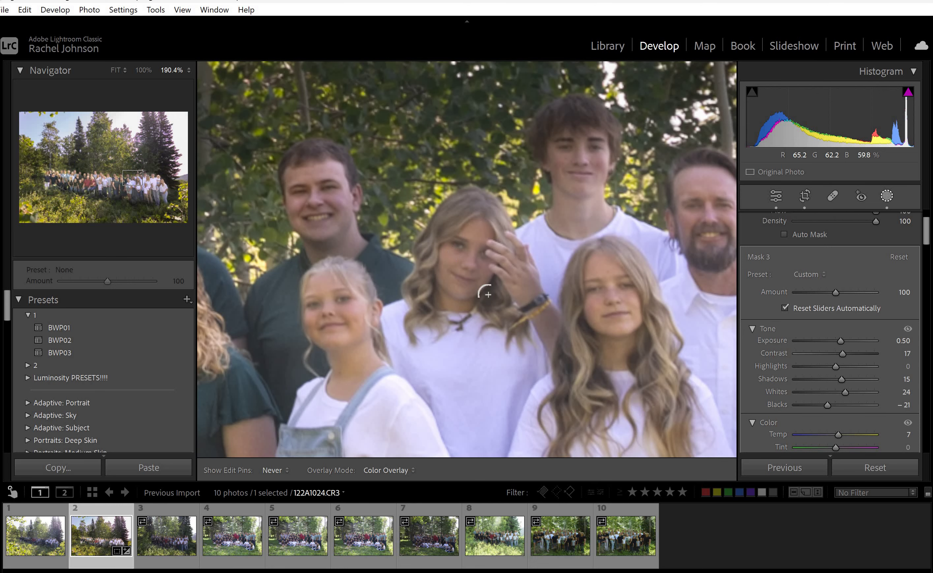
pyautogui.press('h')
pyautogui.press('h')
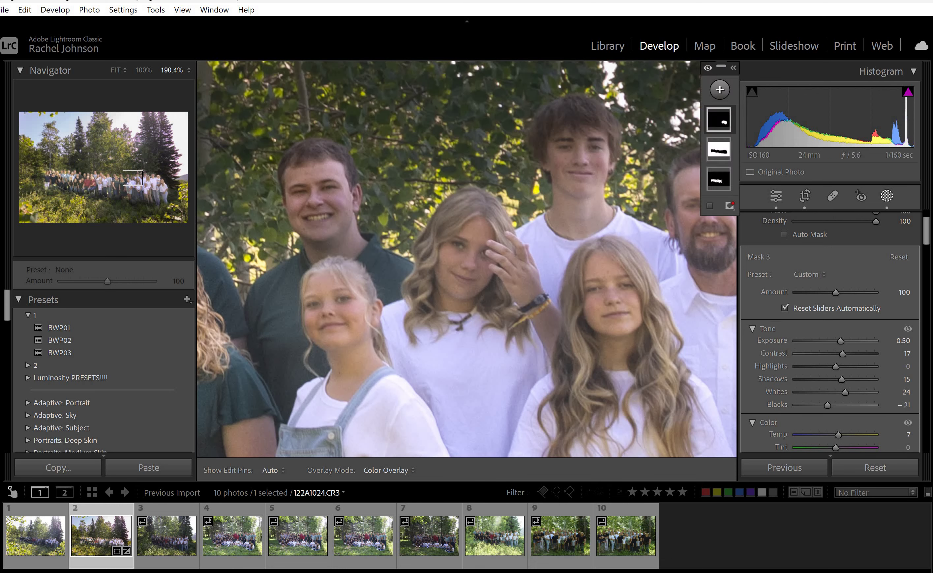
pyautogui.click(723, 122)
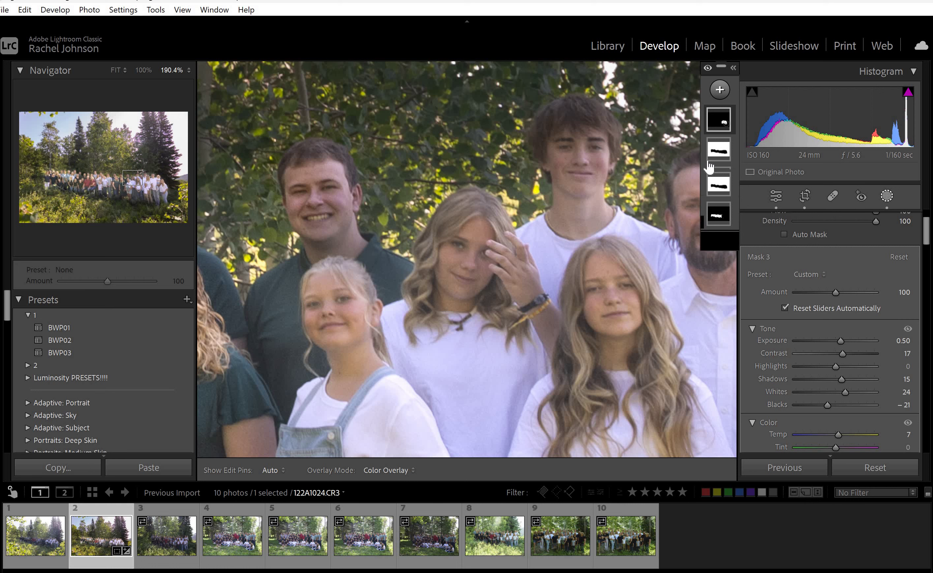
pyautogui.click(713, 159)
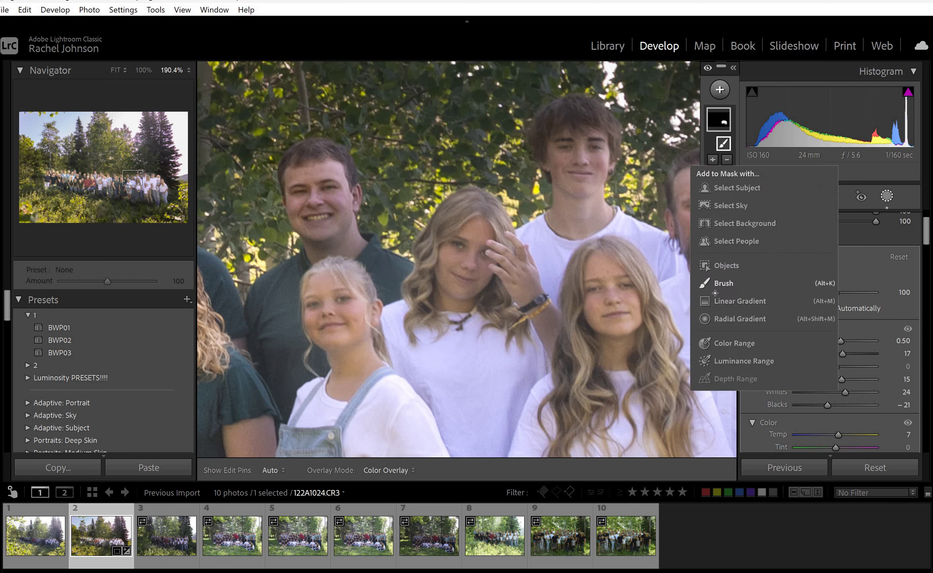
pyautogui.click(724, 282)
pyautogui.press('h')
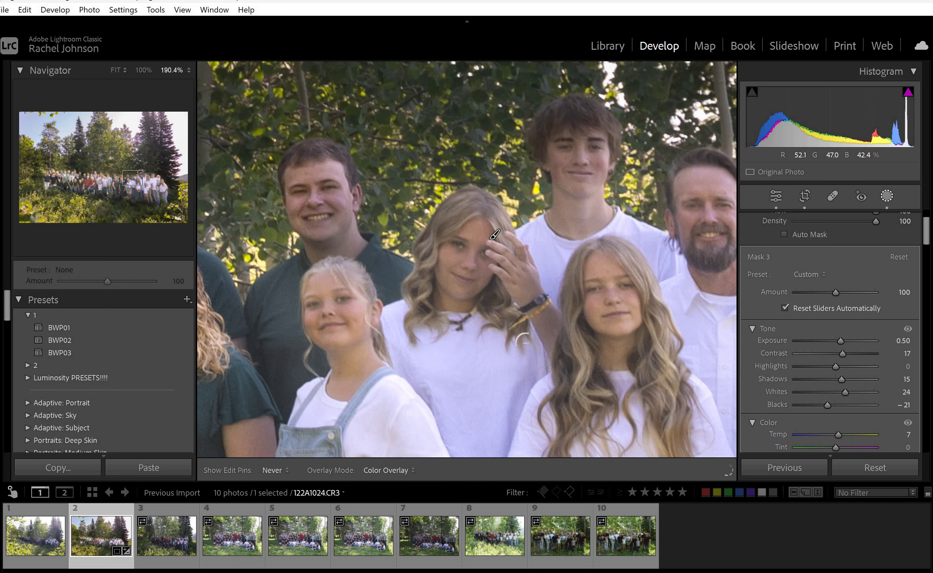
# Inspect the masked young people's faces up close with the mask pins hidden and shown, and return to the whole photo.
pyautogui.press('h')
pyautogui.press('k')
pyautogui.press('h')
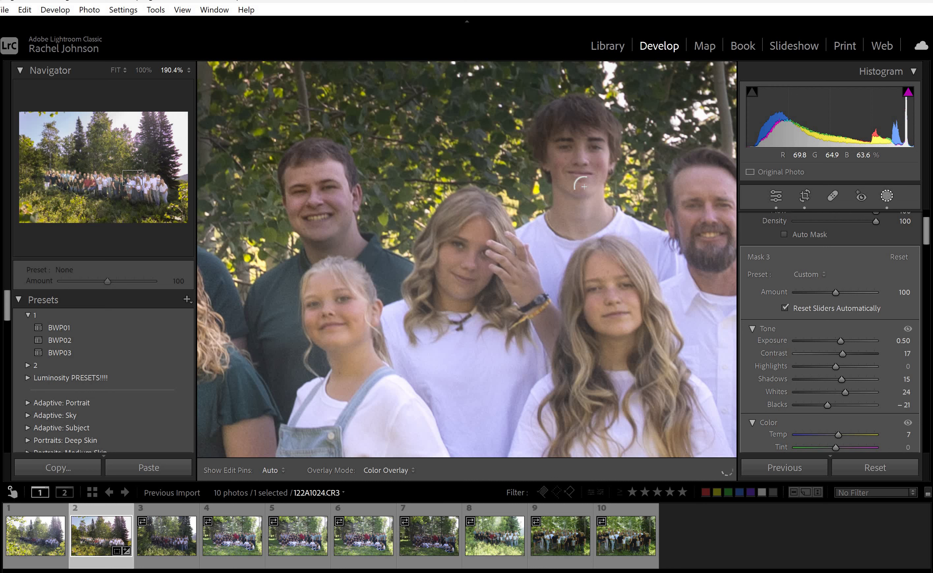
pyautogui.press('h')
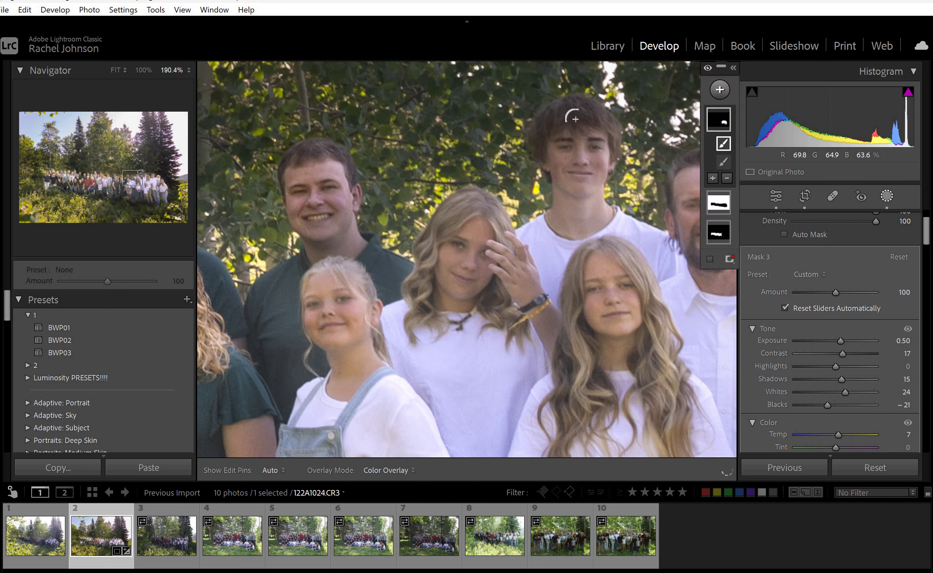
pyautogui.press('h')
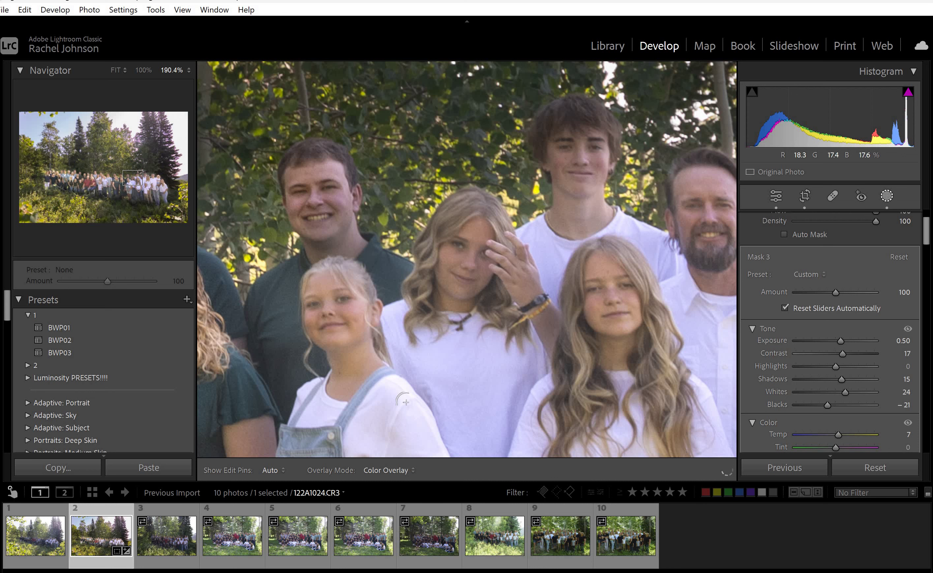
pyautogui.press('h')
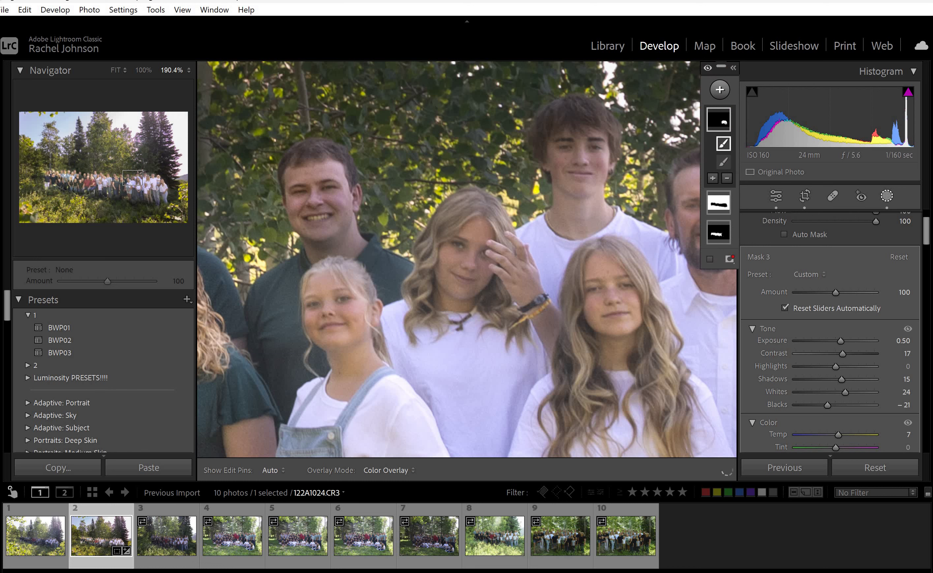
pyautogui.press('z')
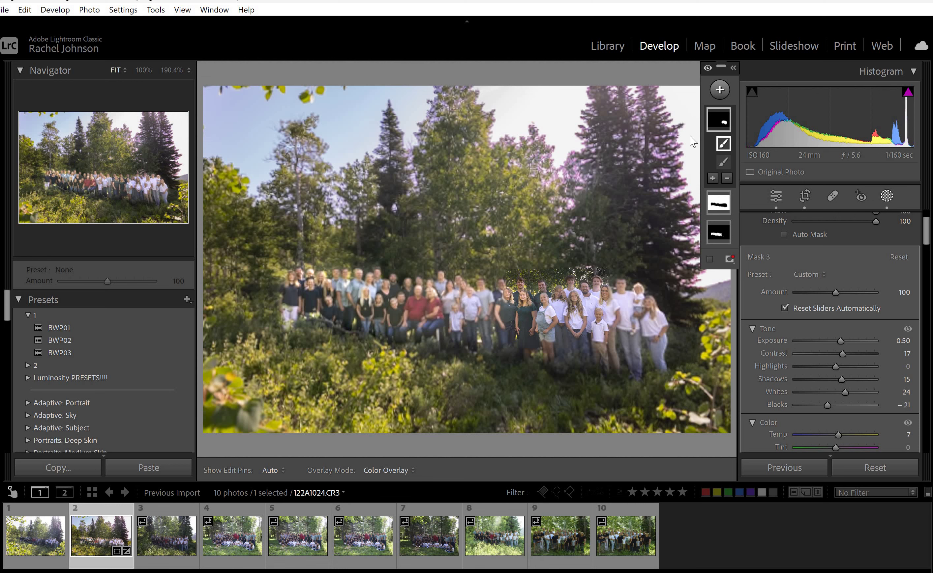
# Reduce the purple fringing along the dark pine branches with a manual purple Defringe amount of 6, then return to the whole photo.
pyautogui.hotkey('shift', 'w')
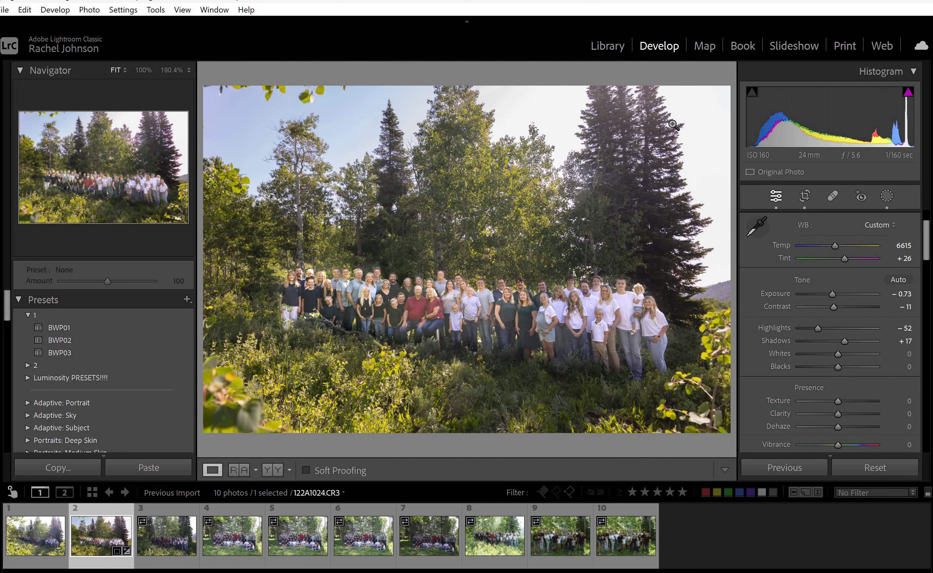
pyautogui.click(588, 256)
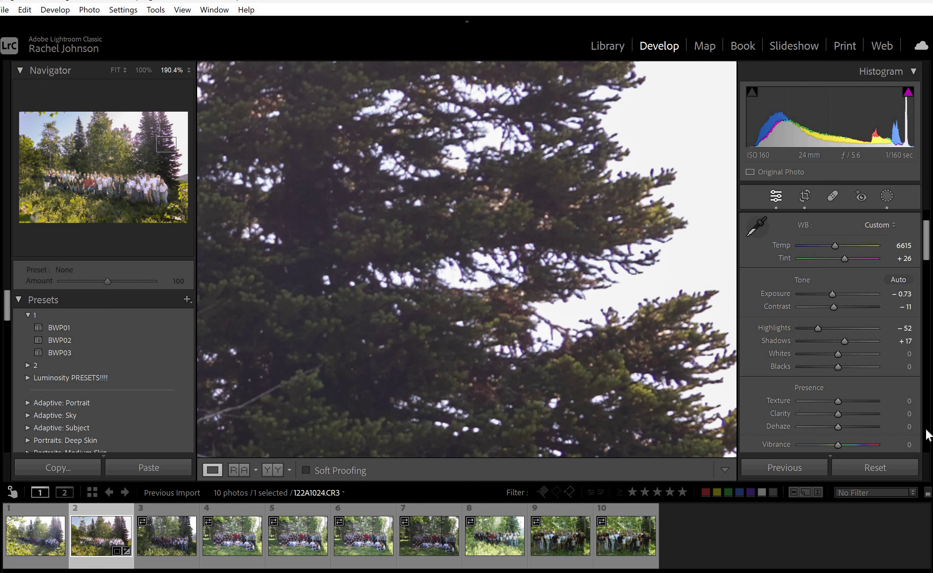
pyautogui.scroll(-10, 911, 384)
pyautogui.click(909, 384)
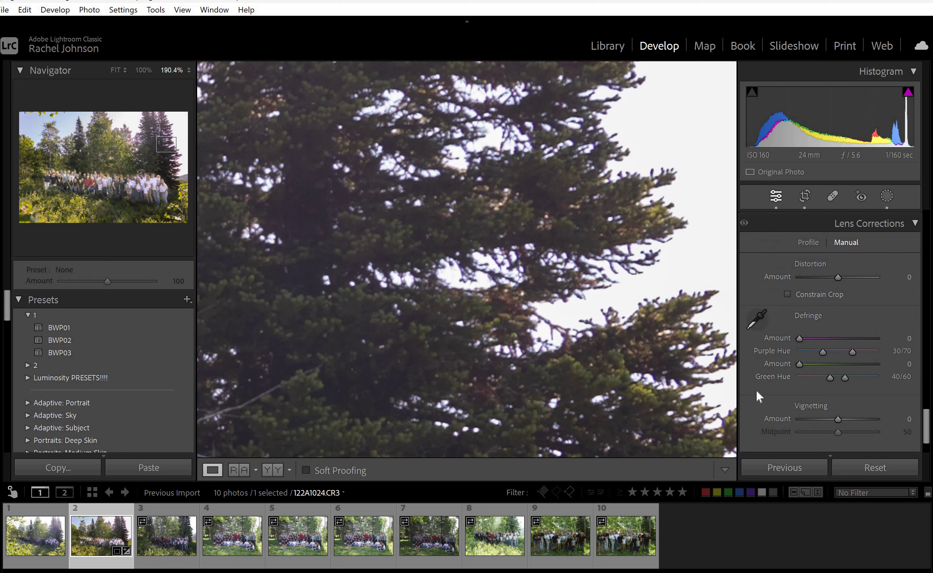
pyautogui.click(818, 337)
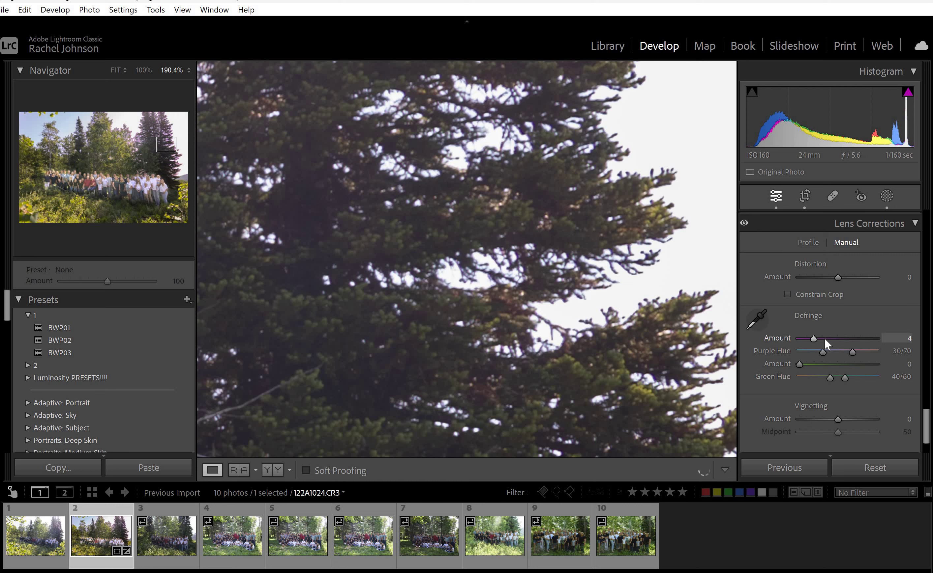
pyautogui.click(823, 339)
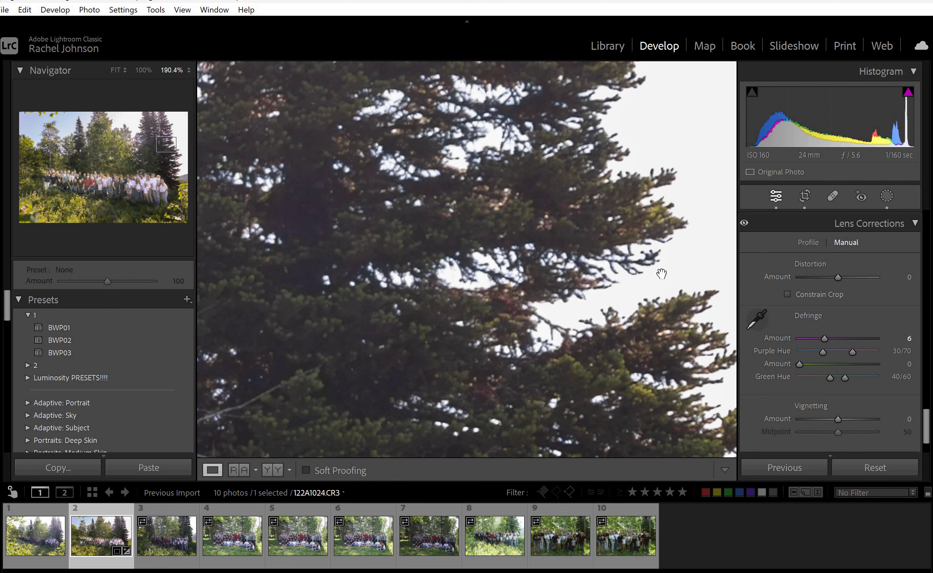
pyautogui.click(575, 201)
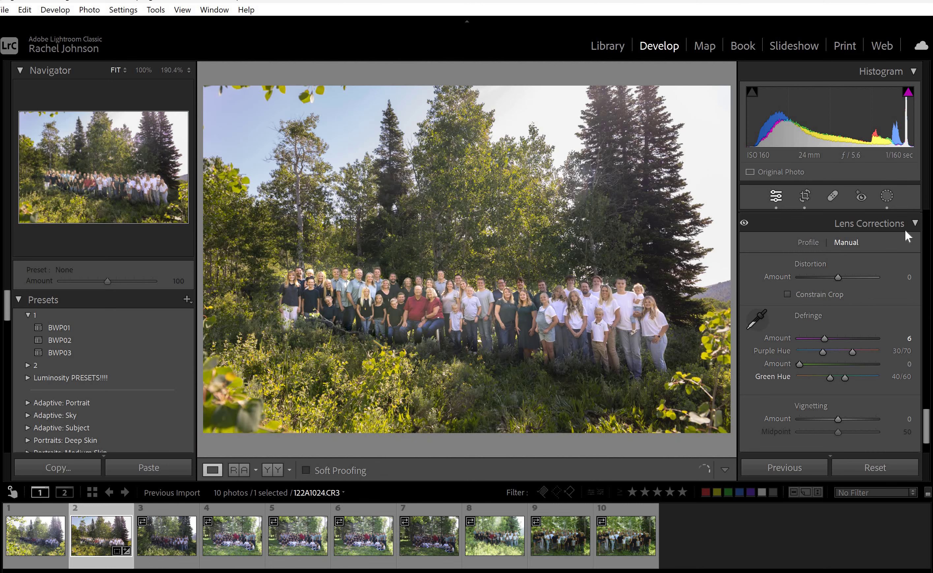
# Apply manual luminance noise reduction of 17 to the photo.
pyautogui.click(904, 227)
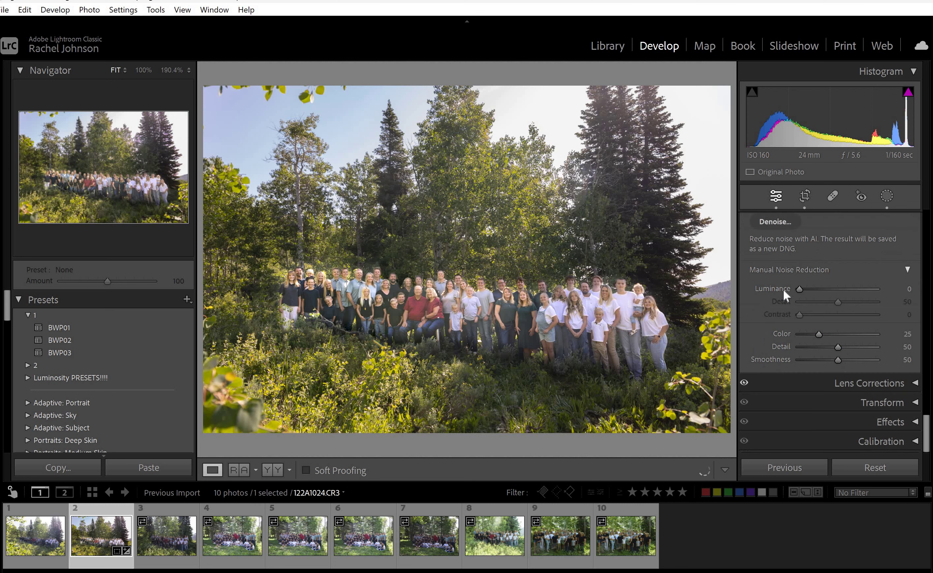
pyautogui.click(812, 286)
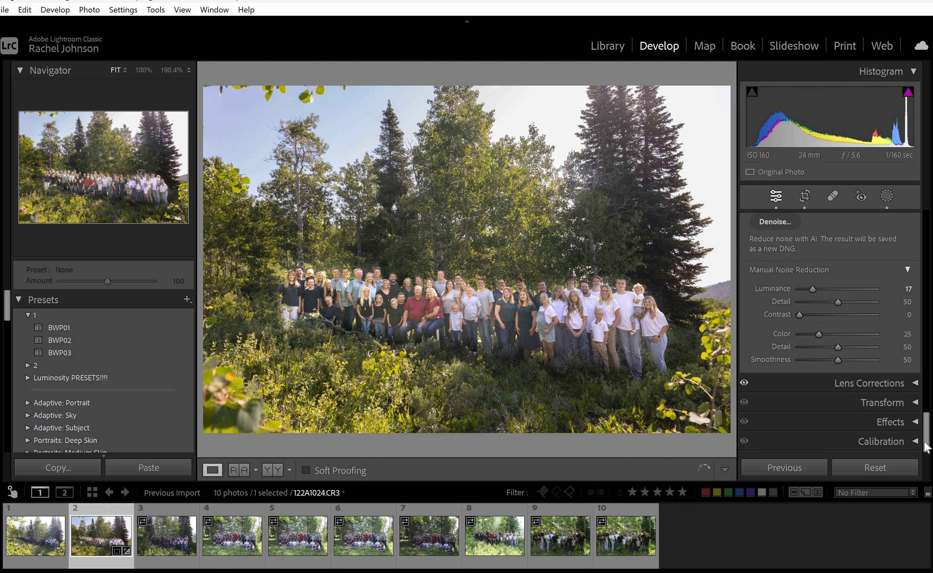
# Adjust the green luminance and set the green hue to +8 in the color mixer.
pyautogui.moveTo(927, 444); pyautogui.dragTo(931, 367)
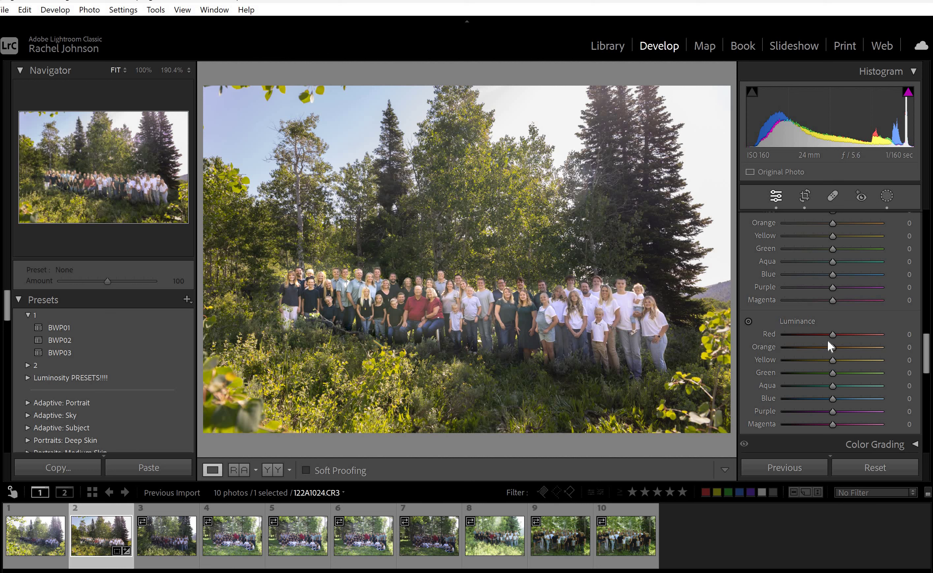
pyautogui.click(824, 373)
pyautogui.scroll(3, 824, 291)
pyautogui.scroll(1, 838, 250)
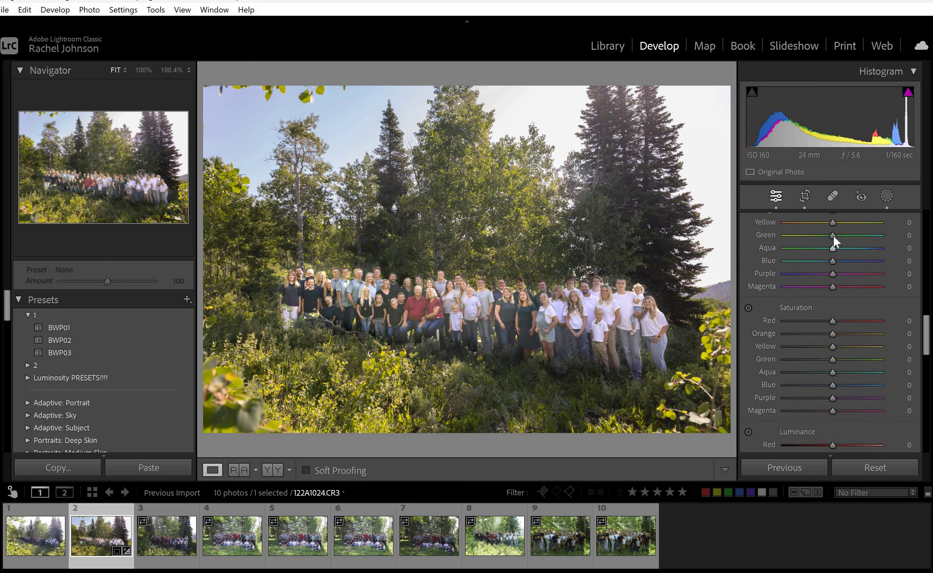
pyautogui.click(834, 237)
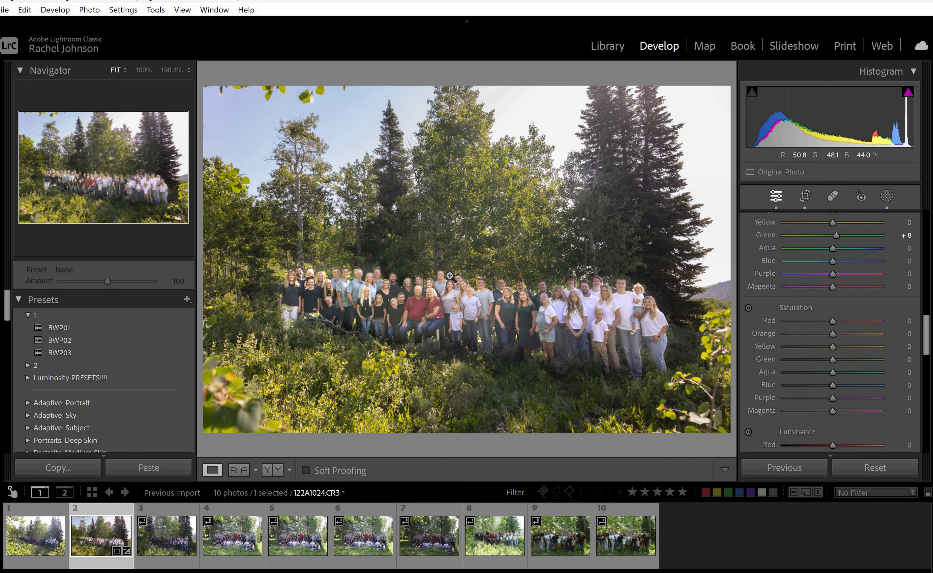
# Set the background mask's highlights to -22, exposure to -0.37 and contrast to 20, and leave masking.
pyautogui.click(883, 196)
pyautogui.click(719, 151)
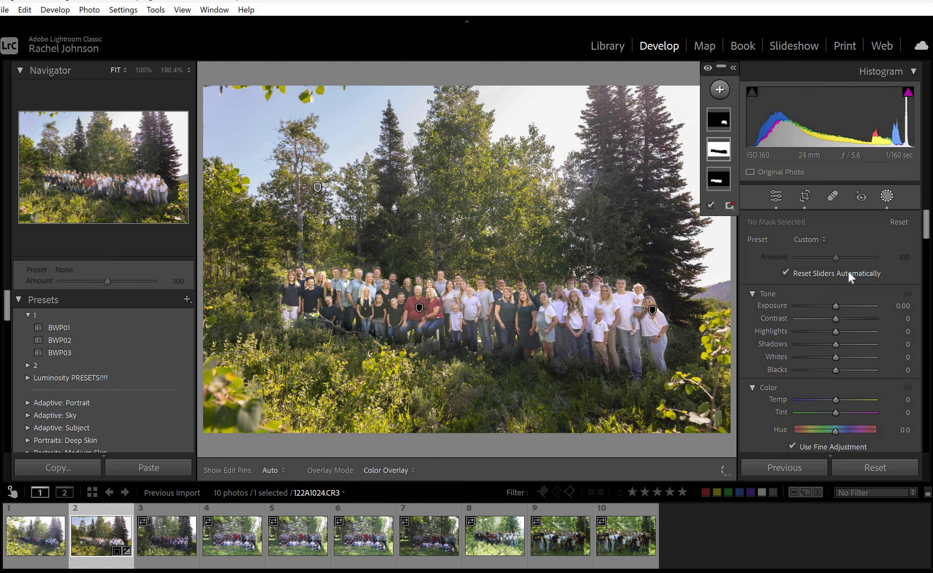
pyautogui.click(826, 332)
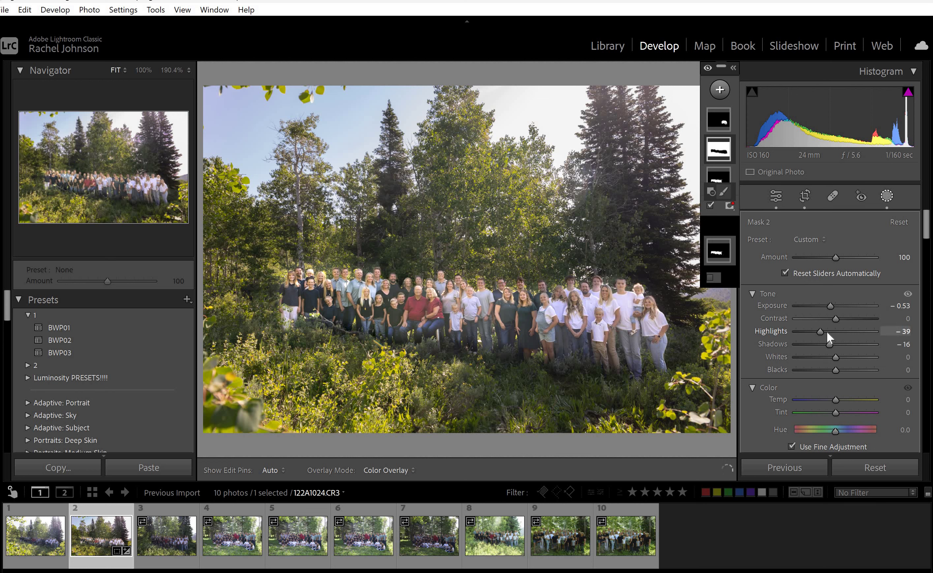
pyautogui.click(832, 308)
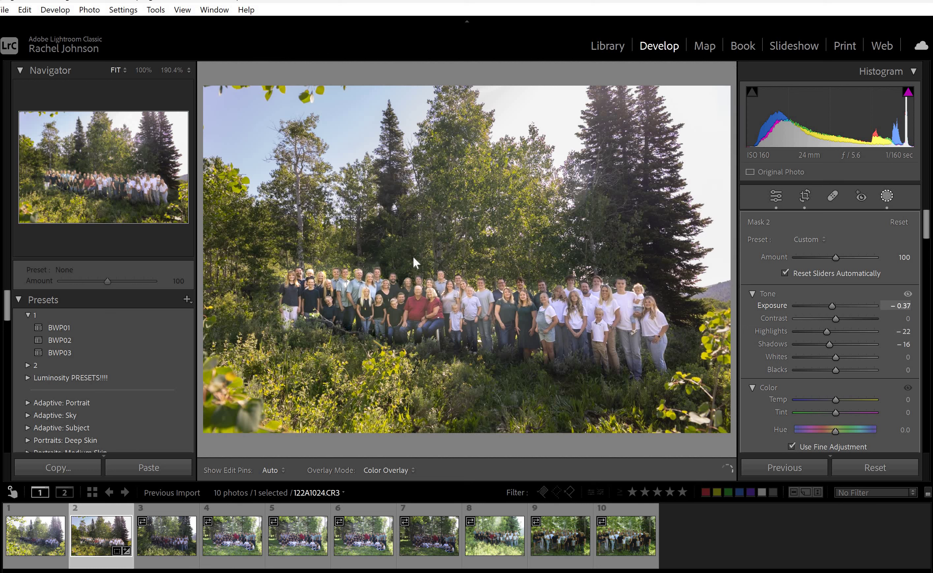
pyautogui.click(843, 318)
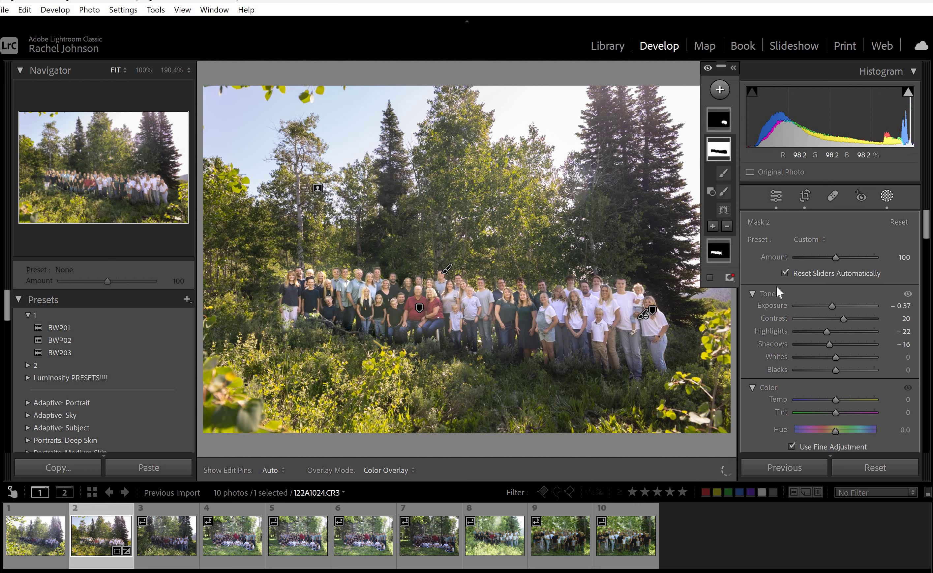
pyautogui.click(890, 194)
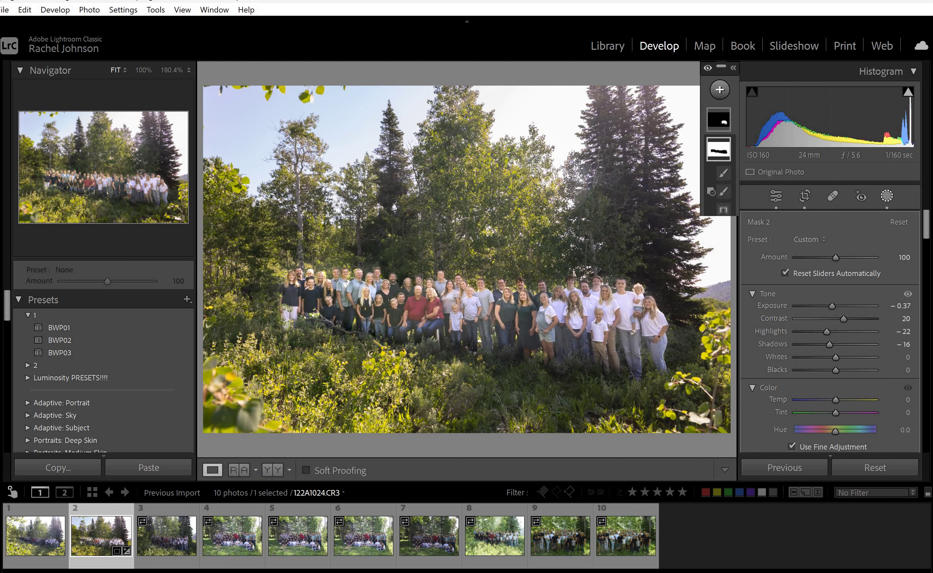
pyautogui.hotkey('shift', 'w')
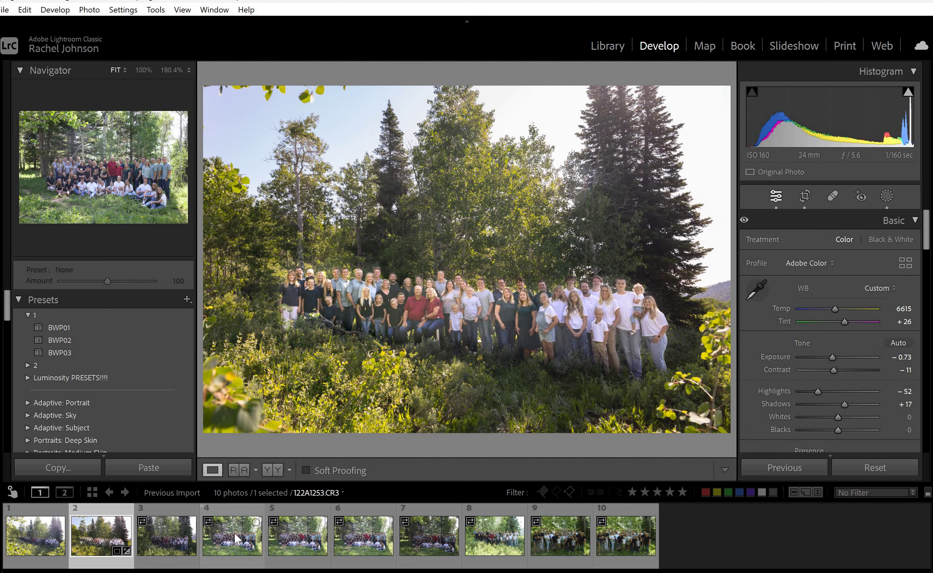
# Open photo 122A1253.CR3, rotate it by -1.51 degrees and crop it slightly tighter around the seated and standing family.
pyautogui.click(234, 533)
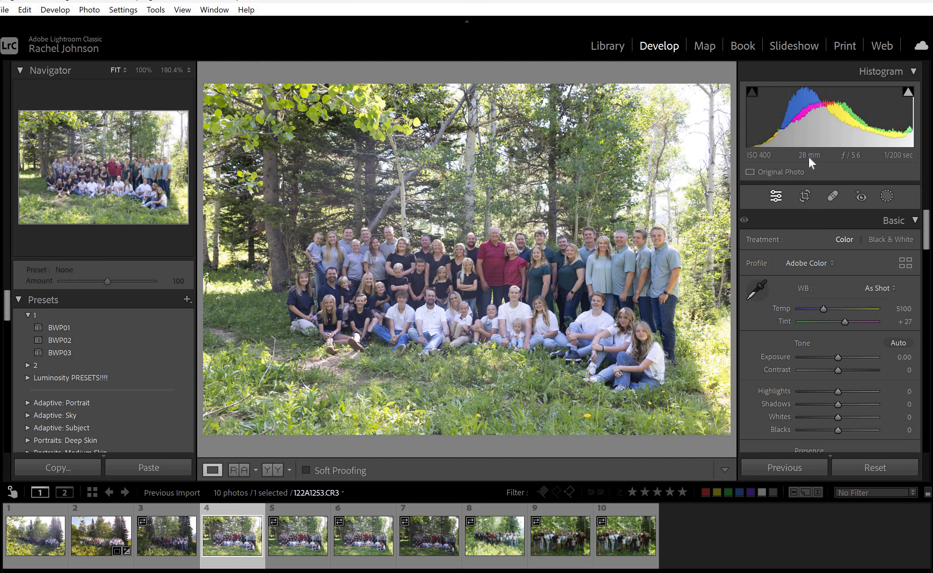
pyautogui.click(804, 197)
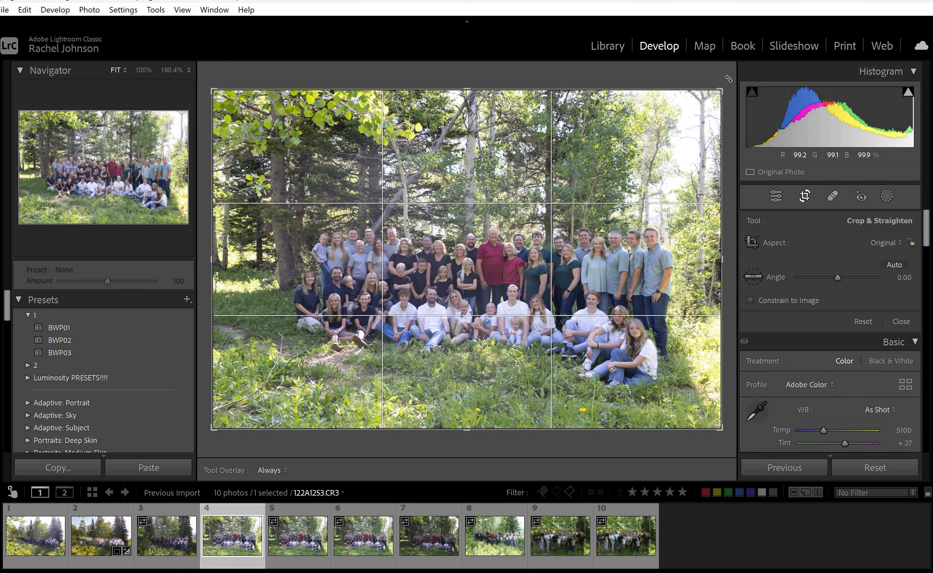
pyautogui.moveTo(730, 77); pyautogui.dragTo(727, 73)
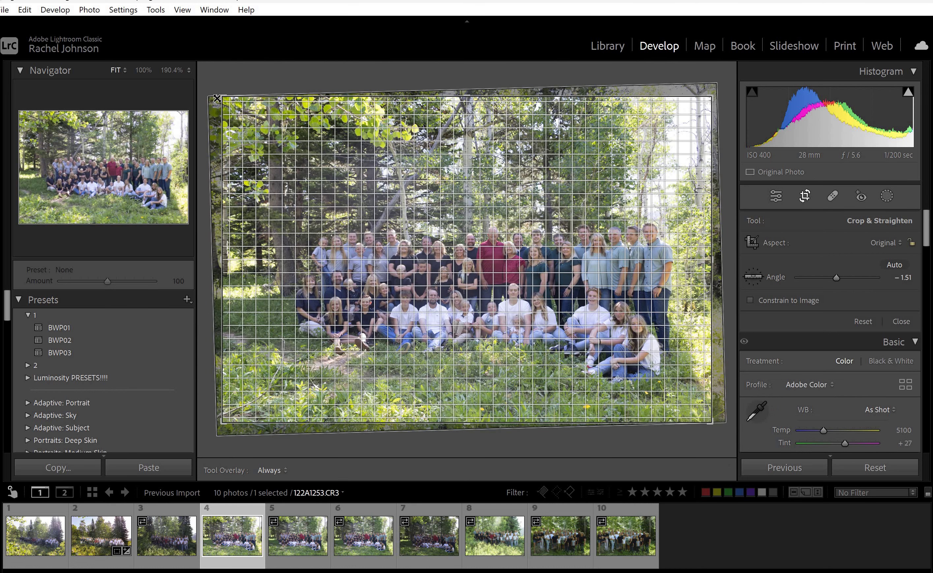
pyautogui.moveTo(220, 98); pyautogui.dragTo(232, 103)
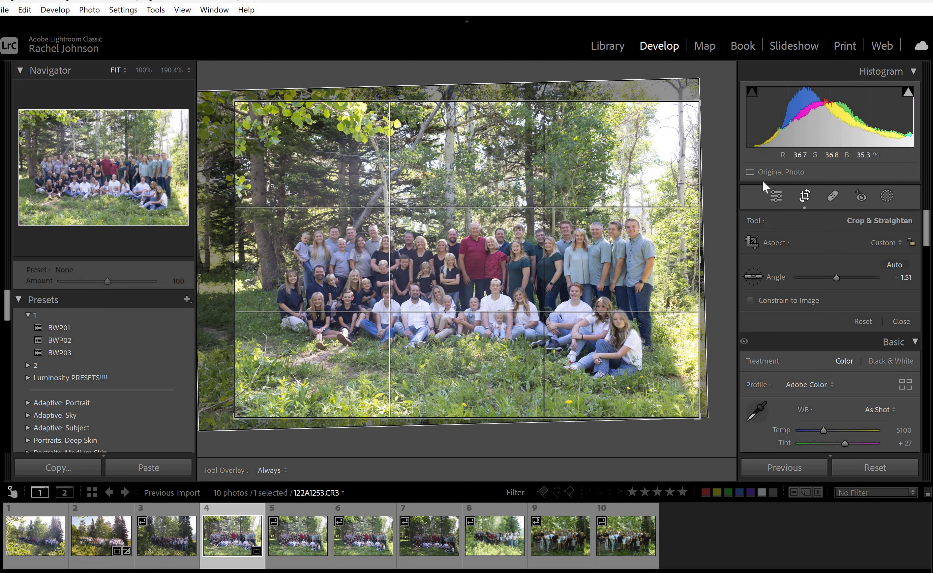
pyautogui.click(805, 197)
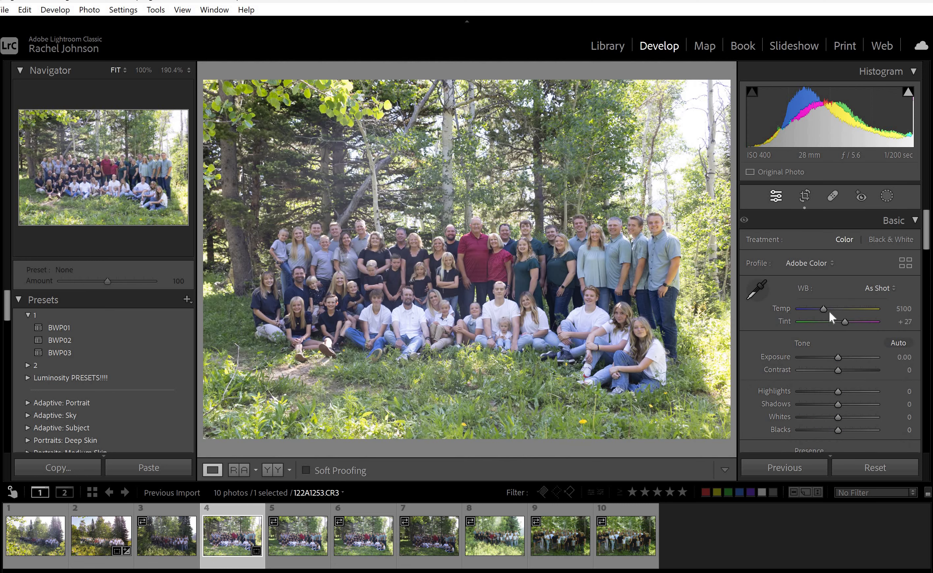
# Set the photo's temperature to 5376, exposure to -0.26, contrast to +4, highlights to -45, shadows to +15 and blacks to -10.
pyautogui.click(824, 313)
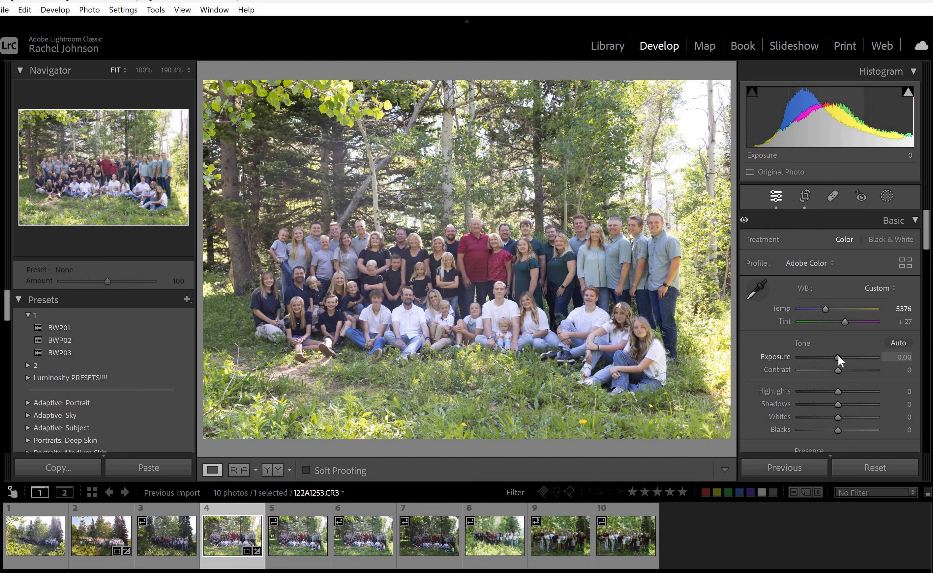
pyautogui.moveTo(838, 355); pyautogui.dragTo(840, 372)
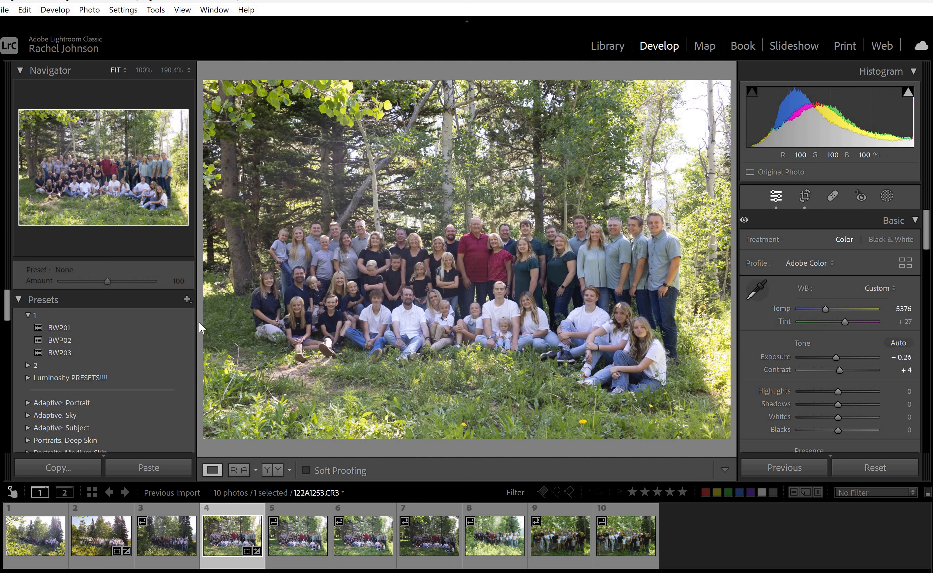
pyautogui.click(819, 391)
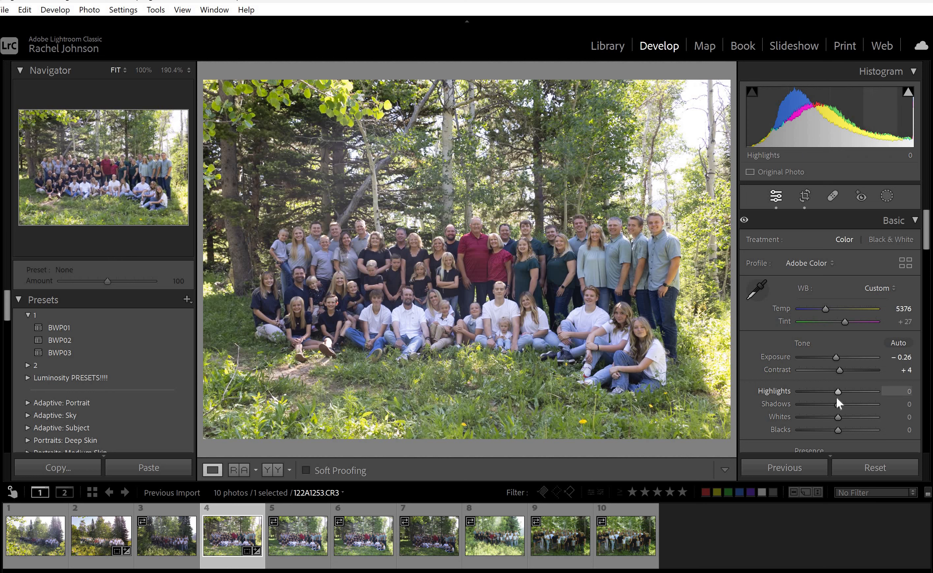
pyautogui.click(843, 405)
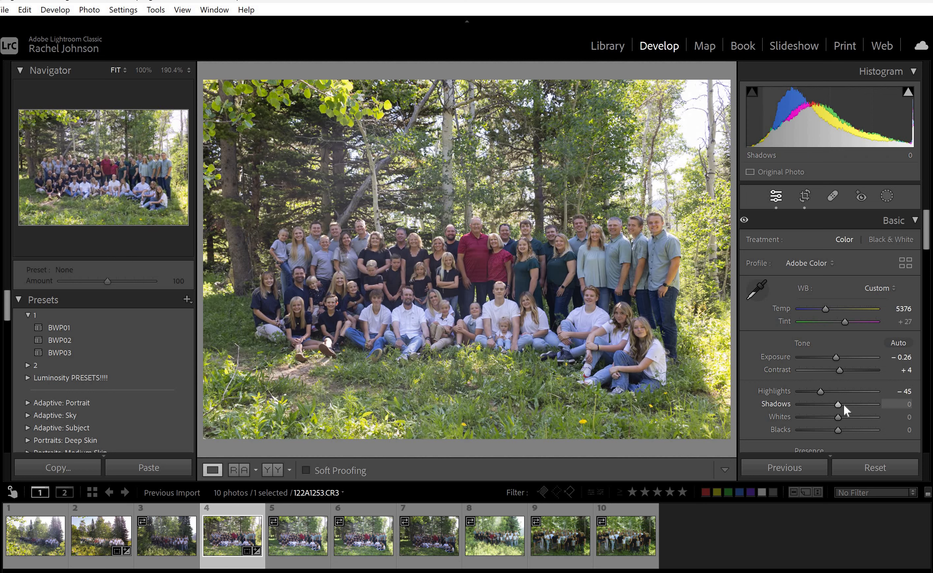
pyautogui.click(831, 430)
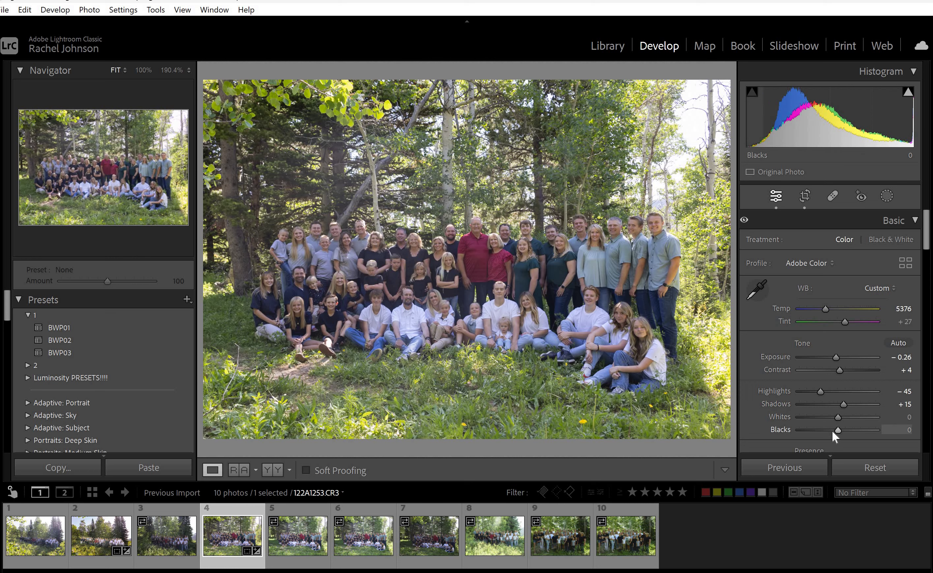
# Mask the family with Select Subject and set exposure to 0.63, shadows to 17, whites to 16, blacks to -21 and highlights to -22.
pyautogui.click(887, 196)
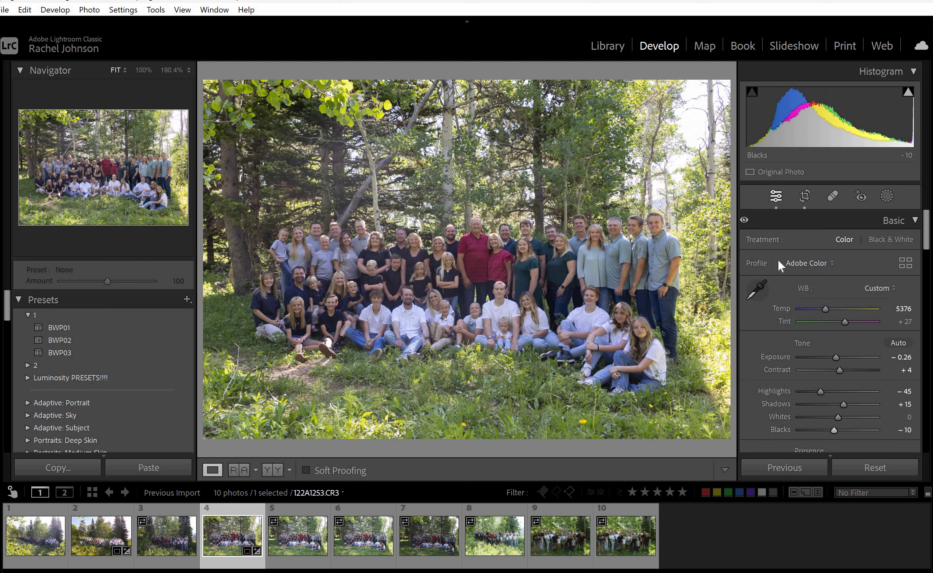
pyautogui.click(767, 250)
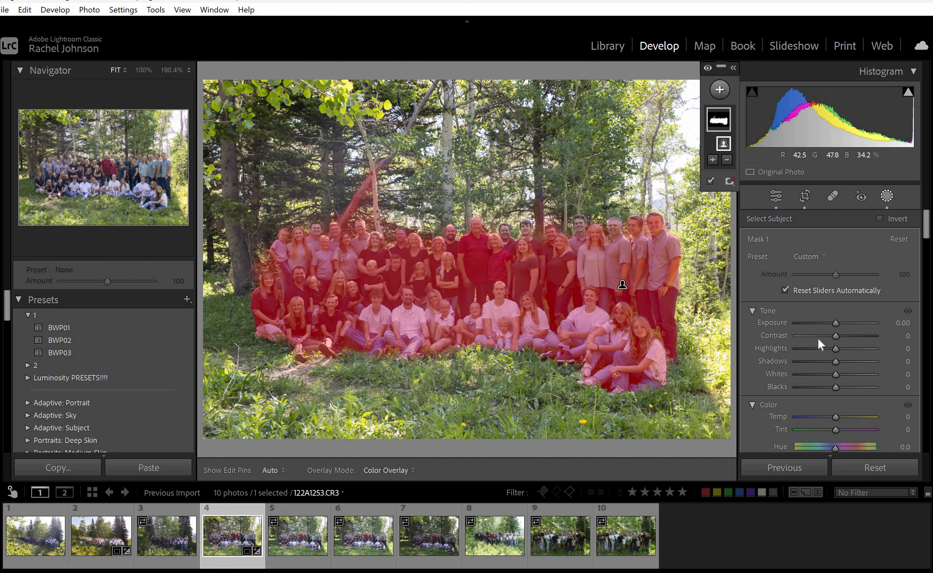
pyautogui.moveTo(835, 324); pyautogui.dragTo(842, 374)
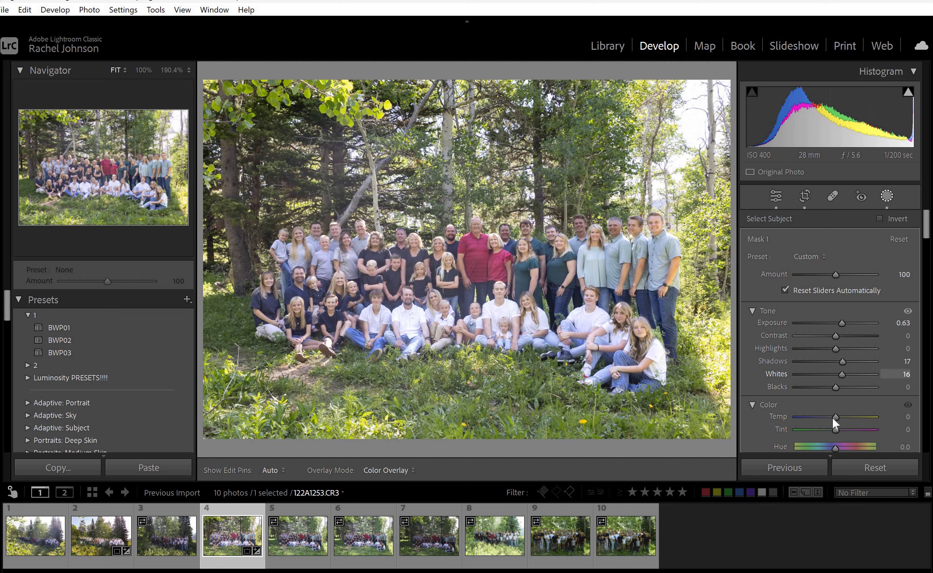
pyautogui.click(827, 387)
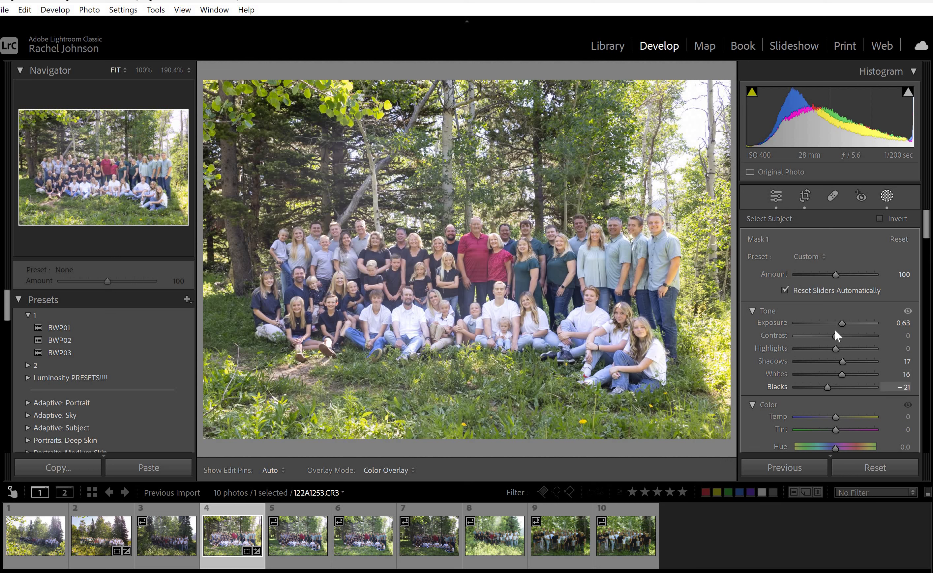
pyautogui.click(827, 348)
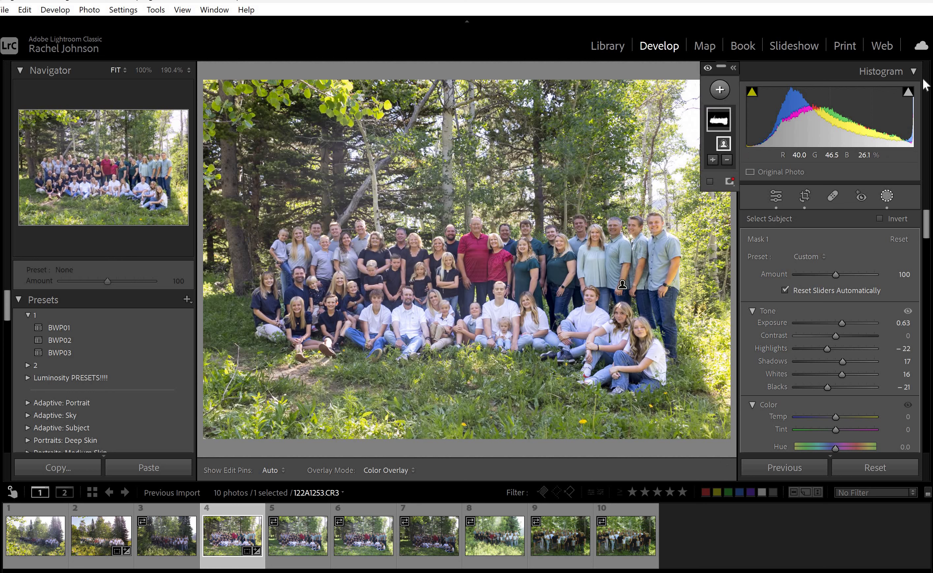
# Set the subject mask's Dehaze to 8.
pyautogui.click(908, 93)
pyautogui.moveTo(723, 119)
pyautogui.moveTo(622, 285)
pyautogui.scroll(-5, 808, 353)
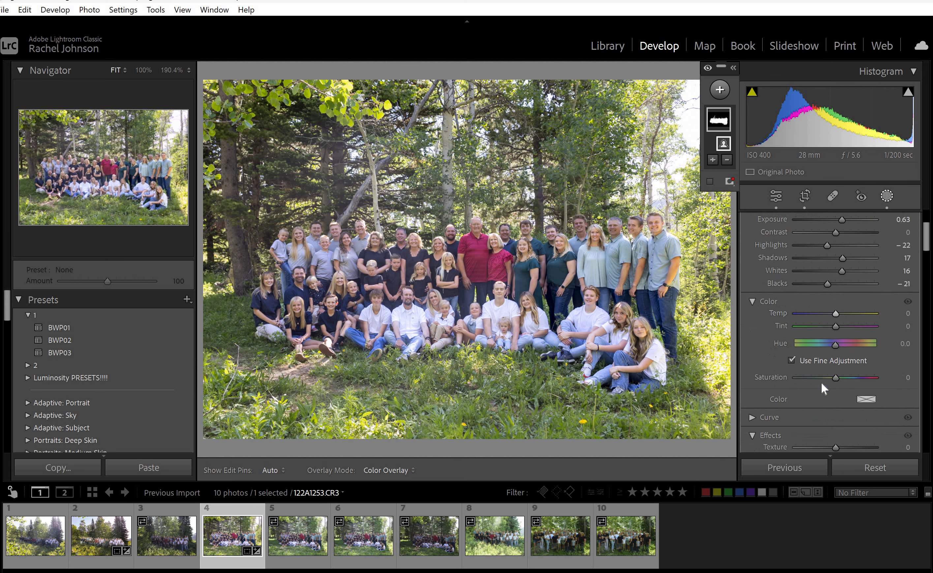
pyautogui.scroll(-2, 838, 390)
pyautogui.moveTo(837, 390); pyautogui.dragTo(839, 394)
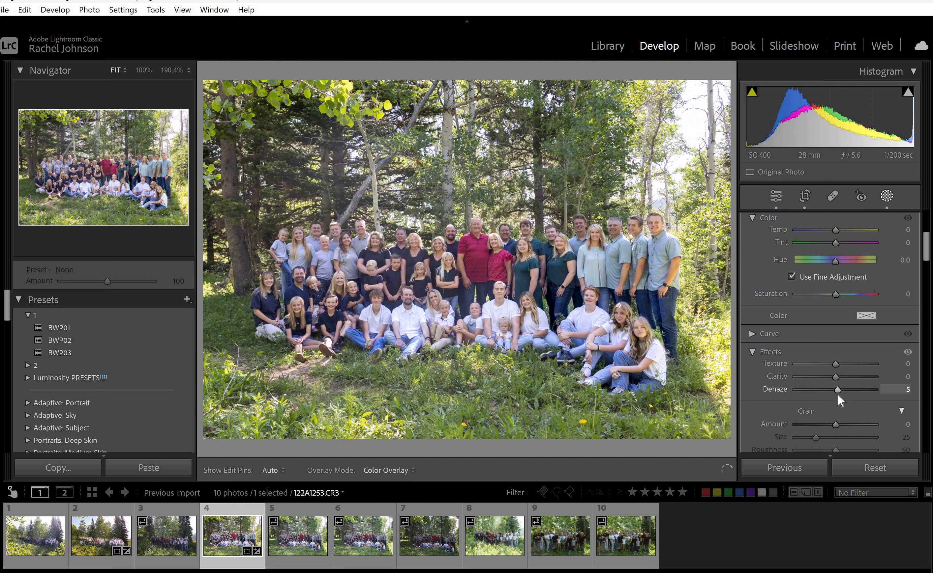
pyautogui.moveTo(838, 396); pyautogui.dragTo(838, 397)
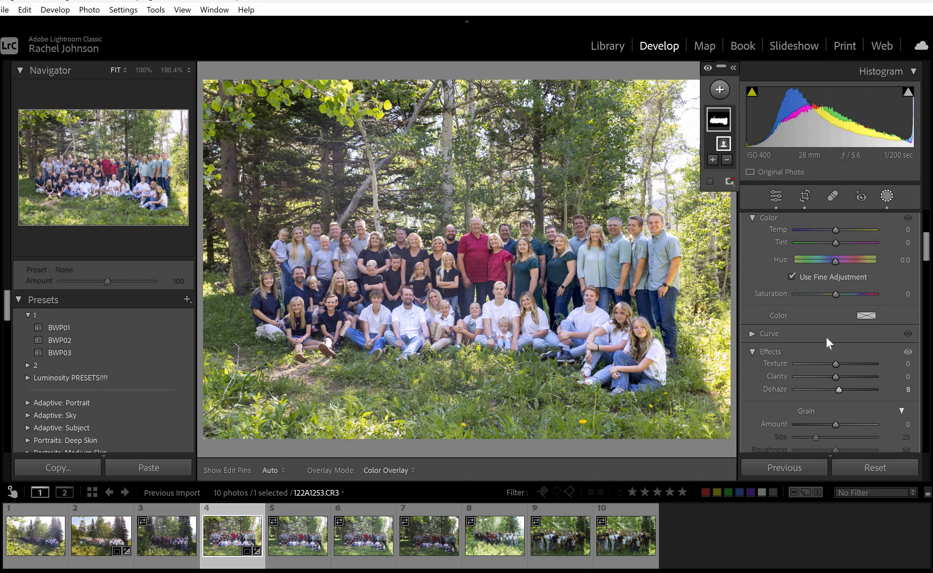
# Set the subject mask's temperature to 3 and tint to -2.
pyautogui.moveTo(834, 228); pyautogui.dragTo(838, 234)
pyautogui.moveTo(837, 244); pyautogui.dragTo(835, 239)
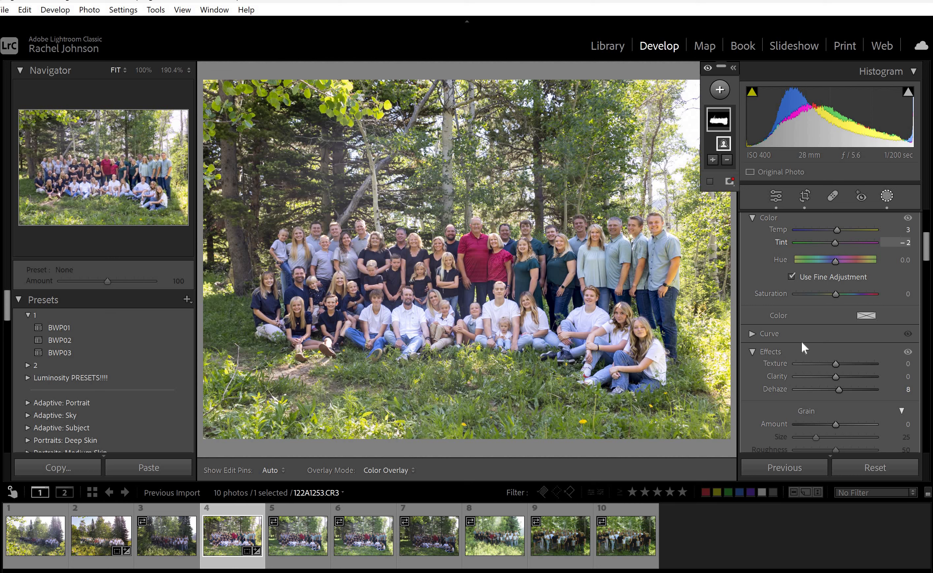
# Add a Select Background mask and set its Dehaze to 13.
pyautogui.click(719, 90)
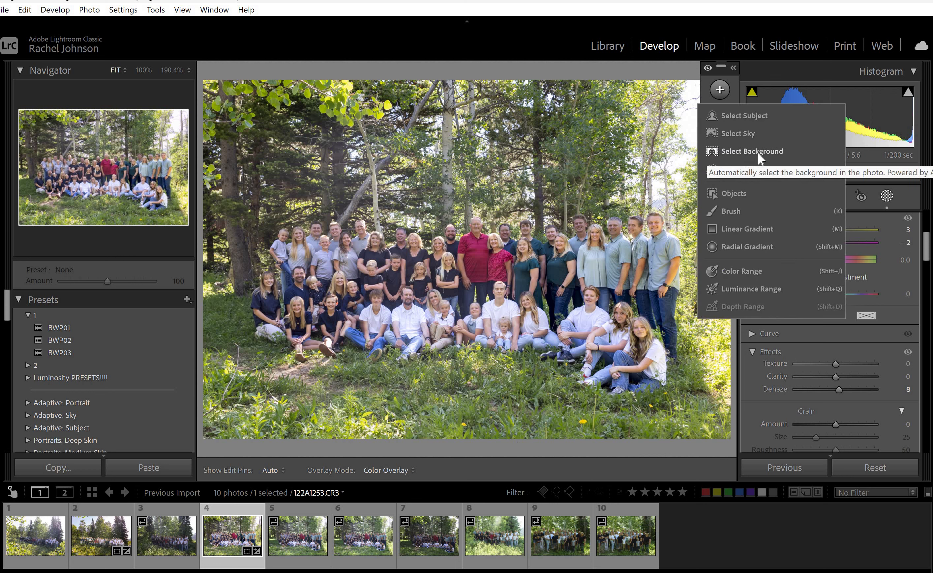
pyautogui.click(757, 152)
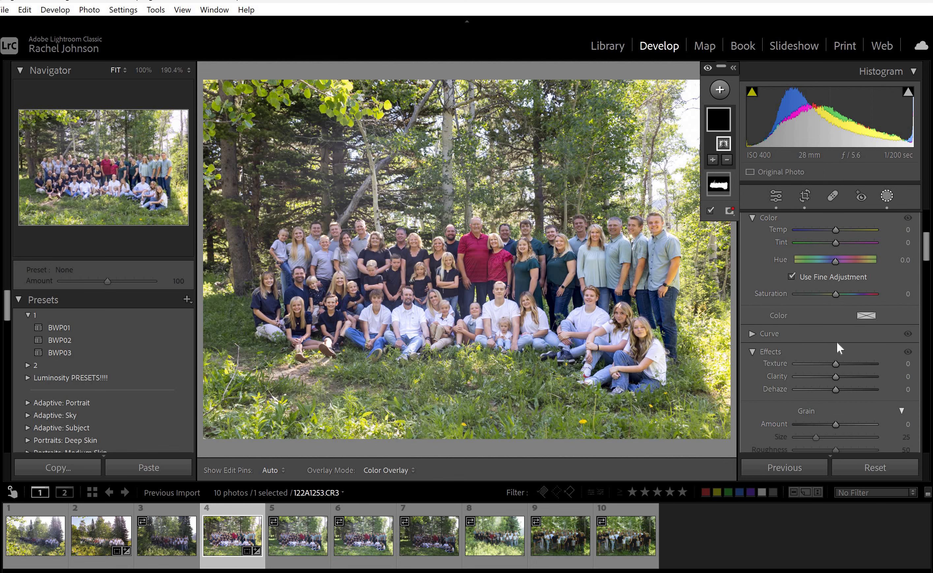
pyautogui.scroll(2, 830, 369)
pyautogui.scroll(-5, 840, 296)
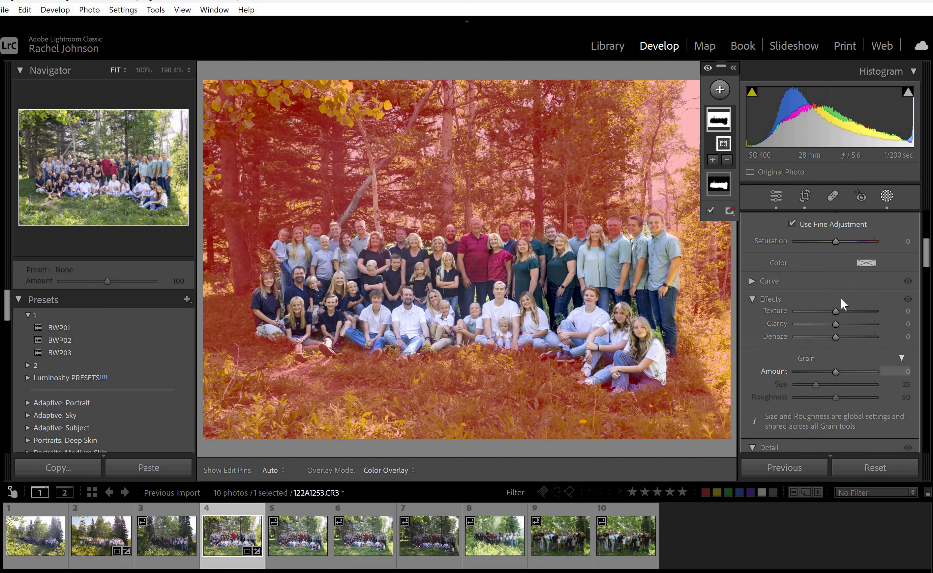
pyautogui.moveTo(840, 297); pyautogui.dragTo(844, 305)
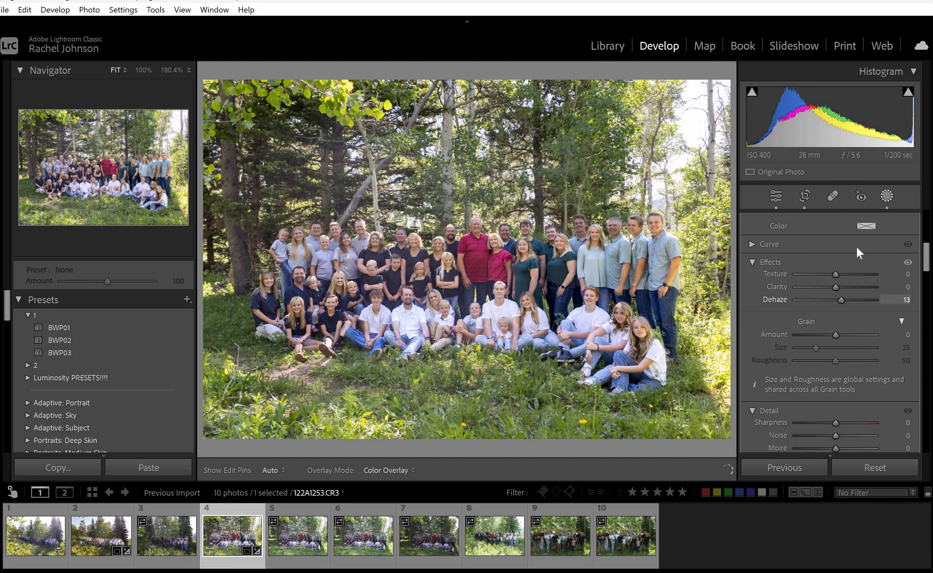
# Set the background mask's exposure to -0.20, contrast to 8, highlights to -29, shadows to 18, whites to 16 and blacks to -8.
pyautogui.scroll(5, 842, 306)
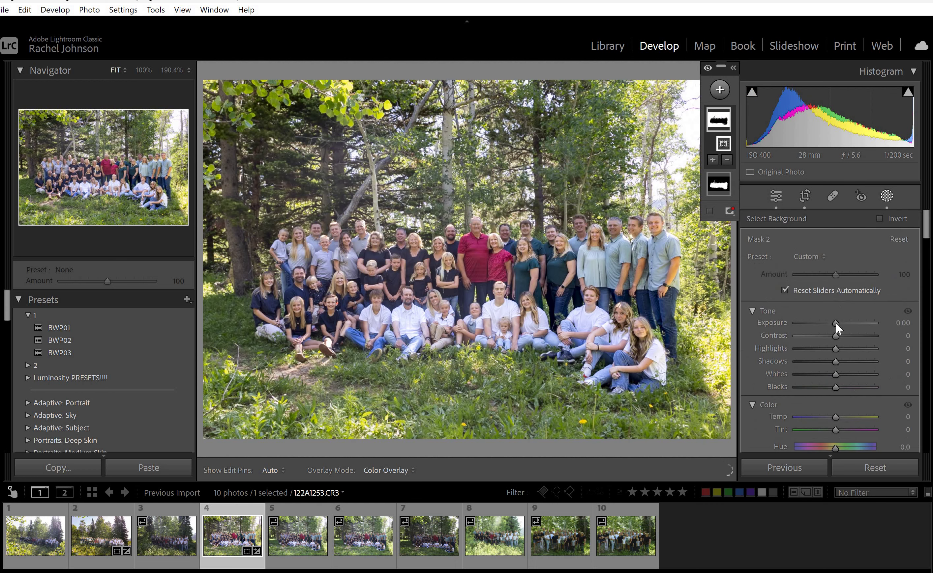
pyautogui.moveTo(836, 320); pyautogui.dragTo(834, 320)
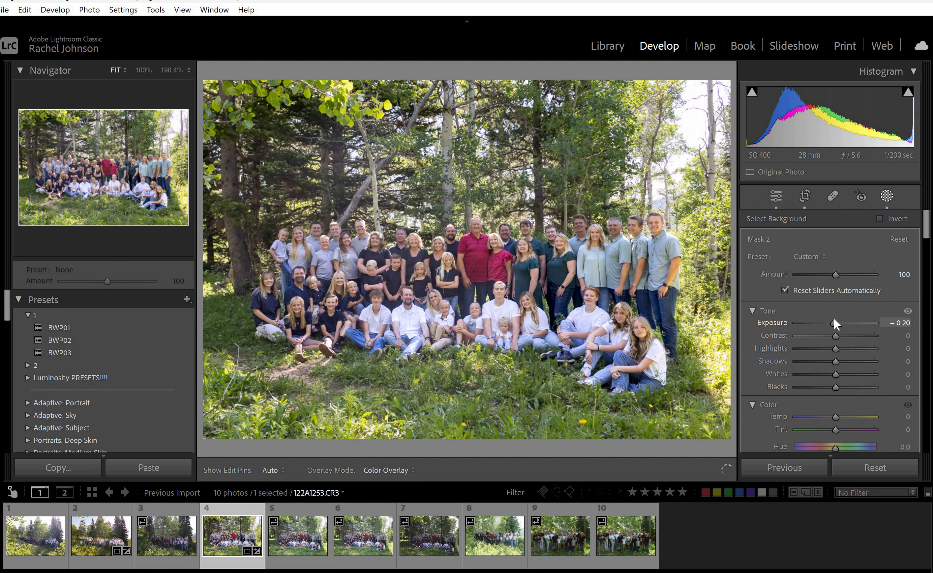
pyautogui.click(805, 349)
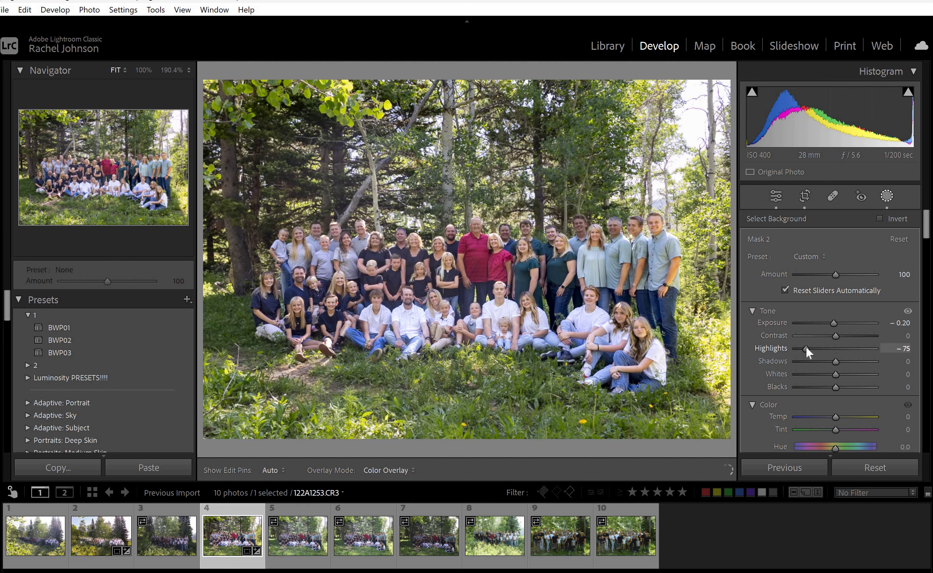
pyautogui.moveTo(805, 346); pyautogui.dragTo(833, 351)
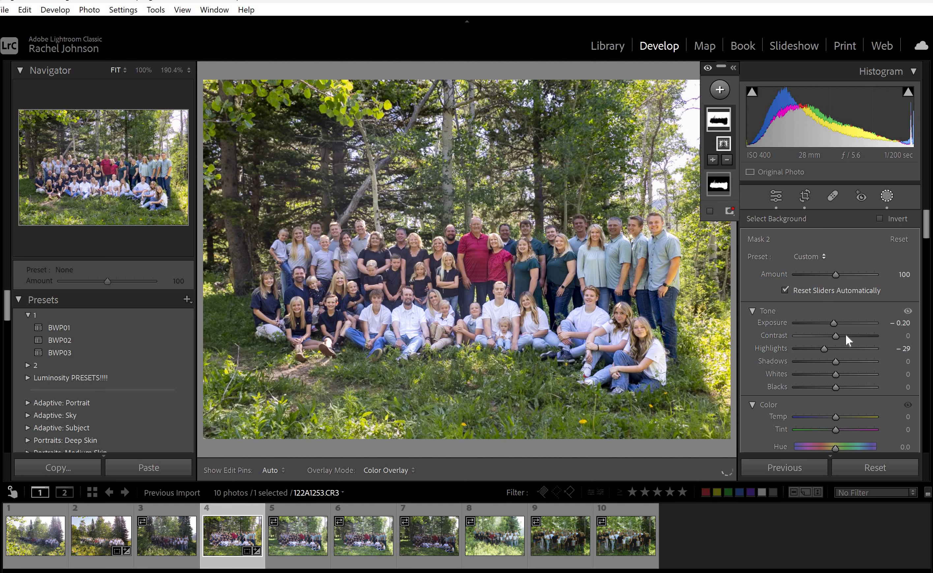
pyautogui.moveTo(840, 337); pyautogui.dragTo(840, 338)
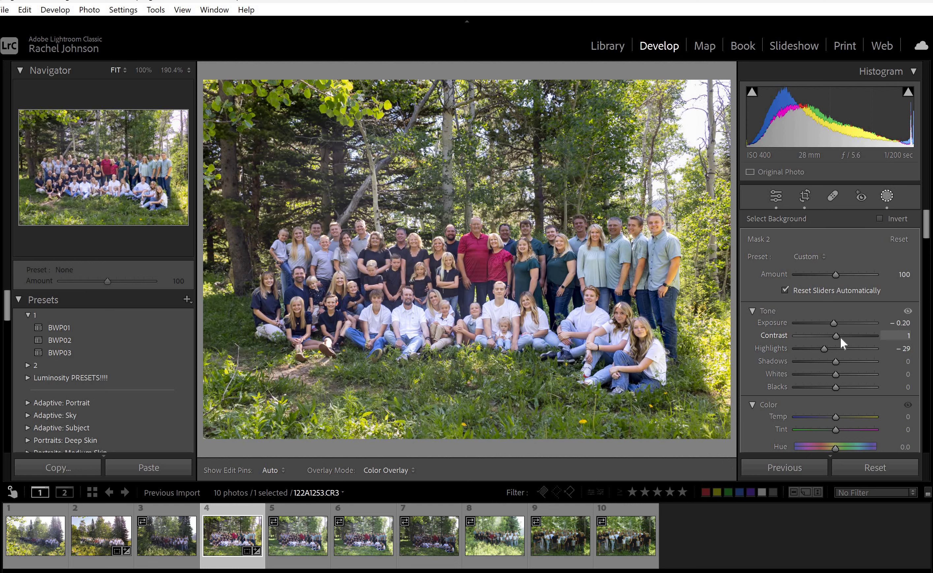
pyautogui.click(843, 361)
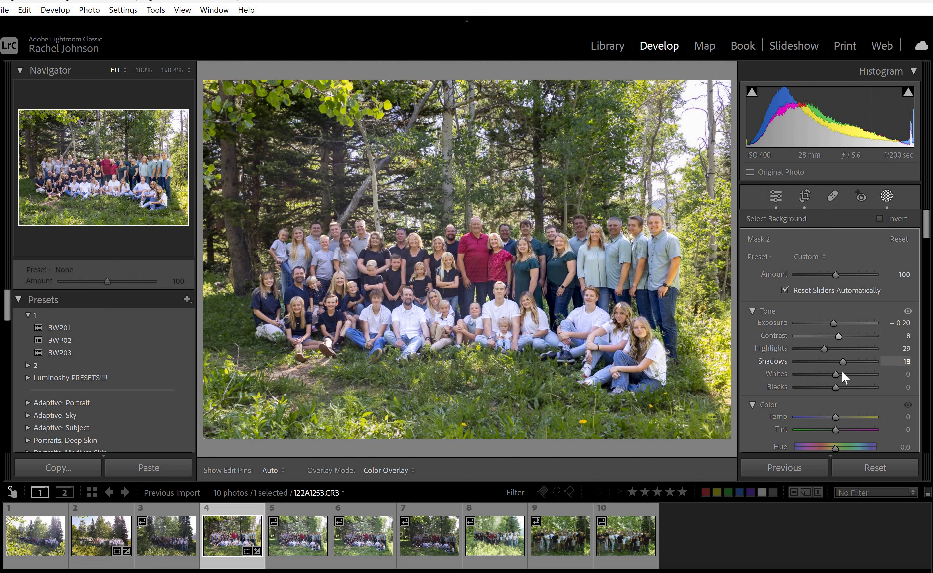
pyautogui.click(842, 374)
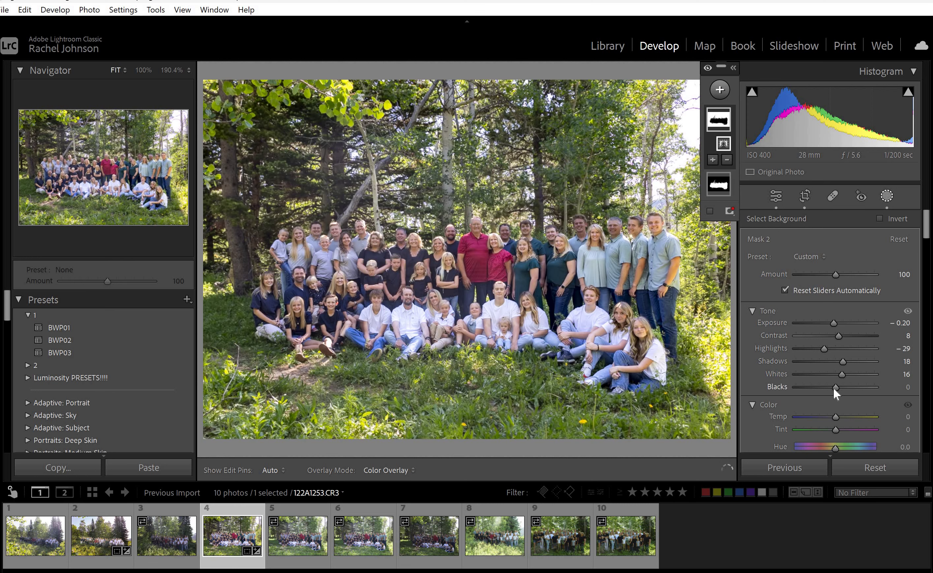
pyautogui.moveTo(833, 387); pyautogui.dragTo(831, 388)
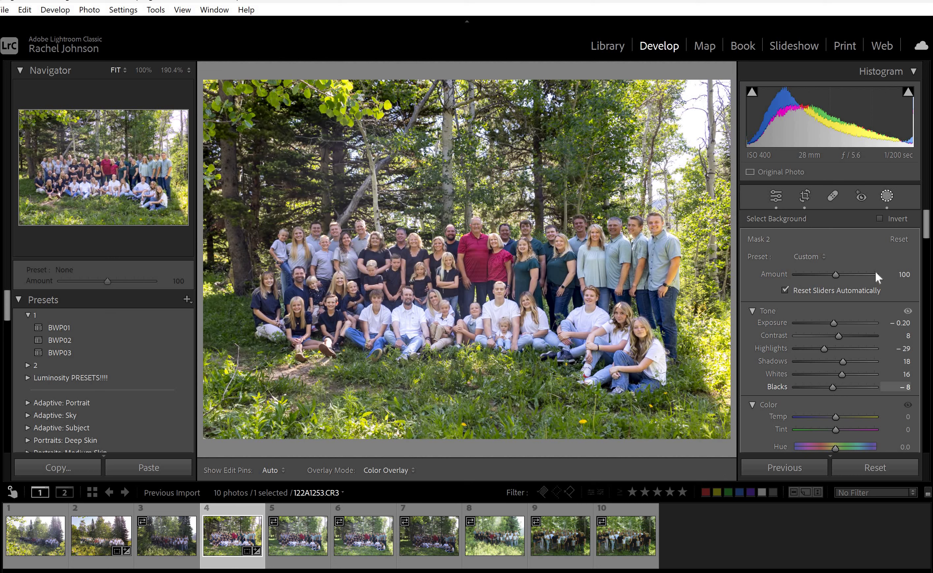
# Set the whole photo's yellow hue to +35, comparing the effect on the seated girl's blonde hair.
pyautogui.click(887, 195)
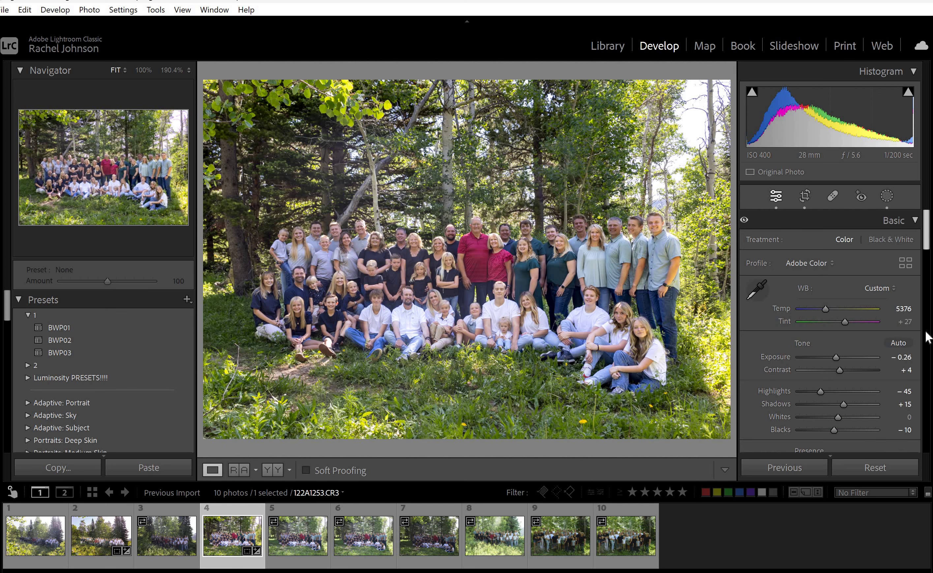
pyautogui.scroll(-10, 926, 329)
pyautogui.scroll(2, 827, 276)
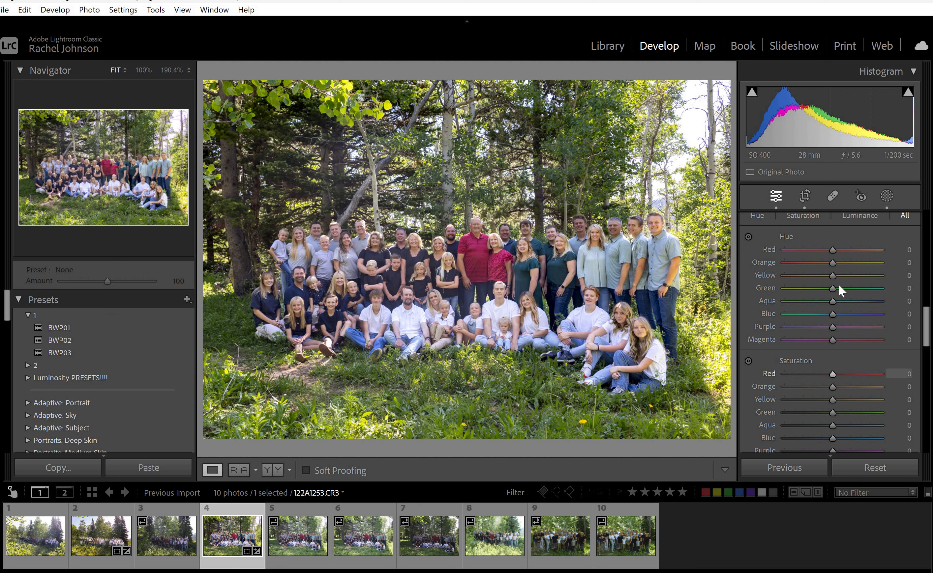
pyautogui.scroll(5, 840, 277)
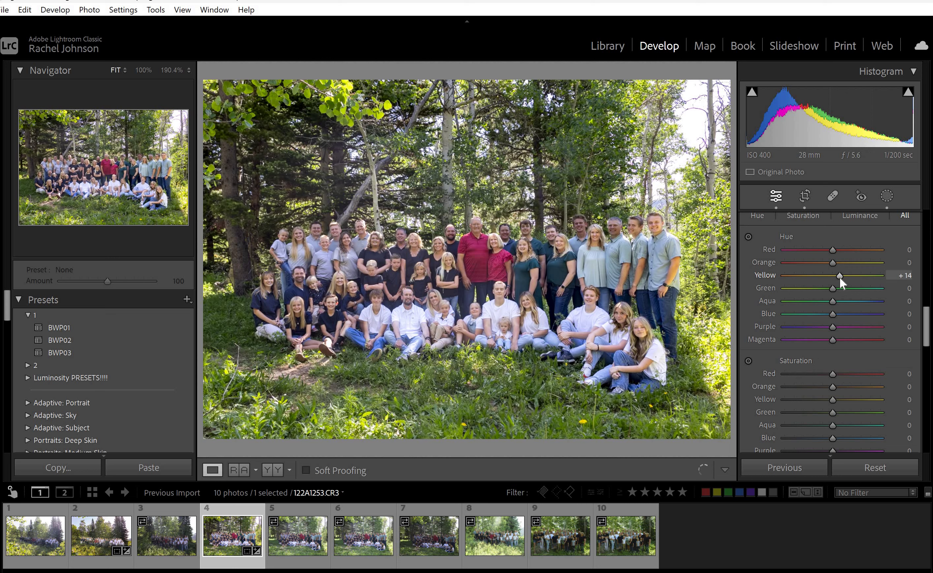
pyautogui.scroll(7, 874, 273)
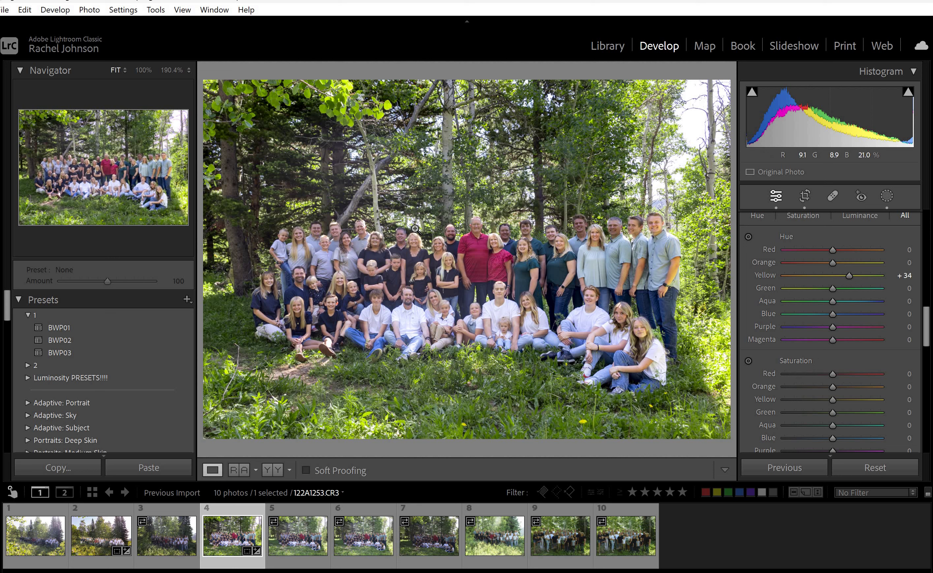
pyautogui.click(282, 328)
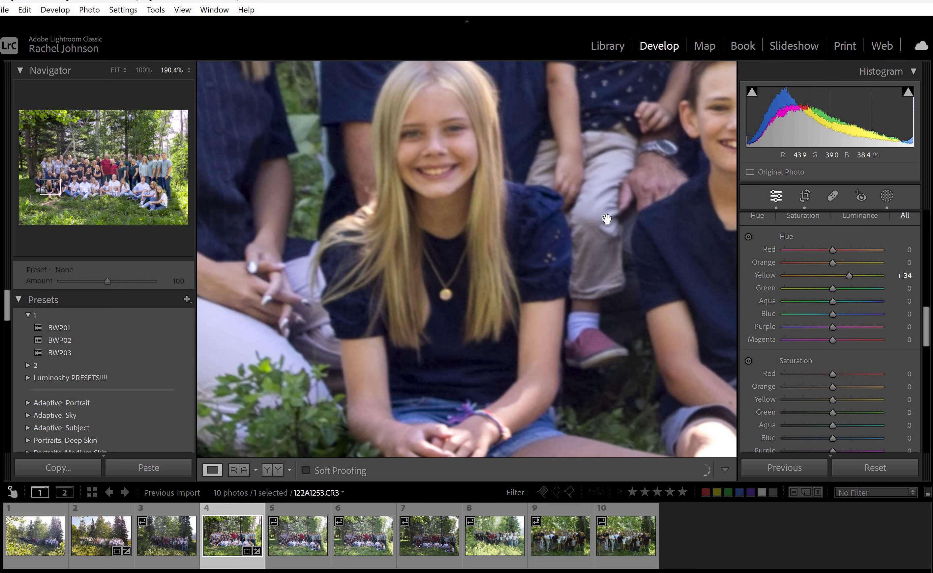
pyautogui.moveTo(839, 274); pyautogui.dragTo(833, 276)
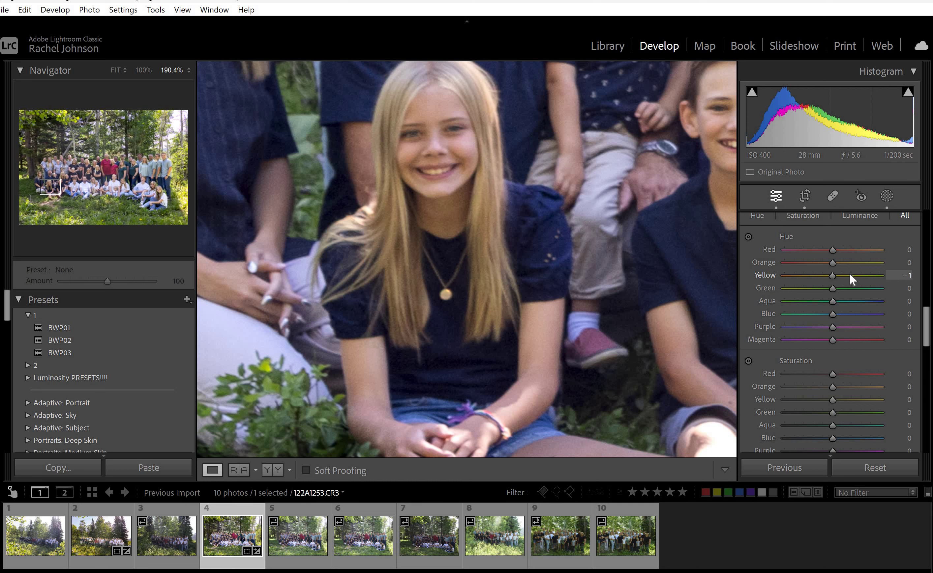
pyautogui.click(849, 274)
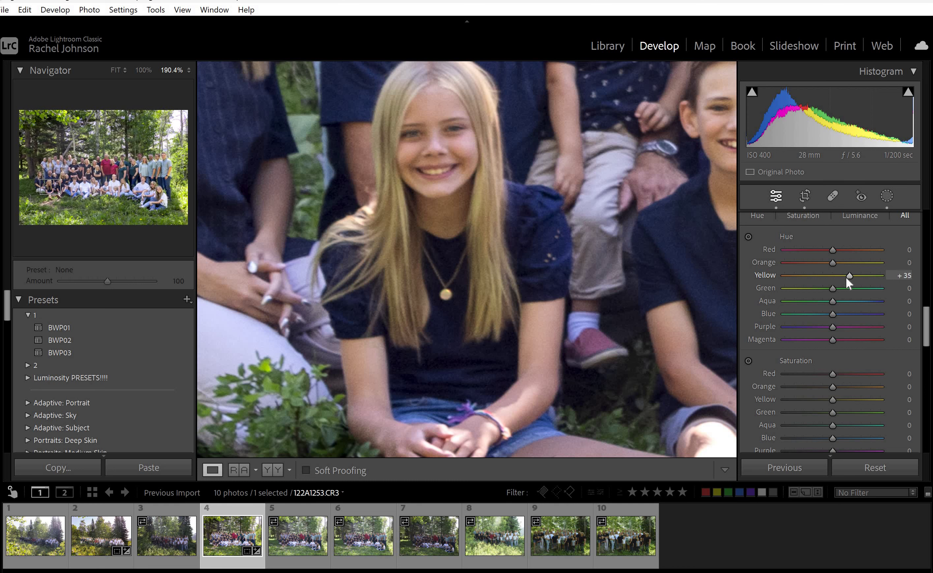
pyautogui.click(640, 323)
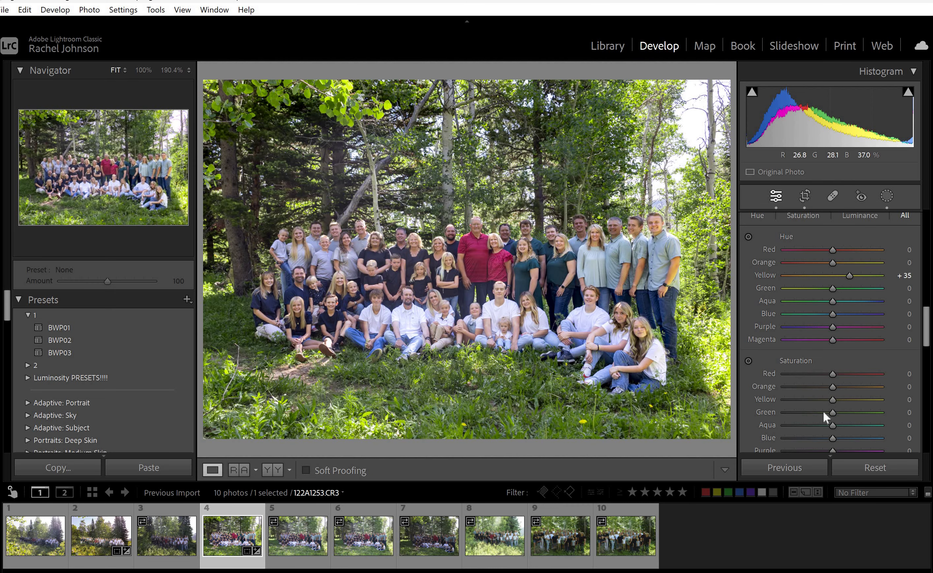
# Set the green saturation to -9, green luminance to -23 and orange luminance to +18.
pyautogui.moveTo(829, 415); pyautogui.dragTo(826, 413)
pyautogui.scroll(-5, 798, 366)
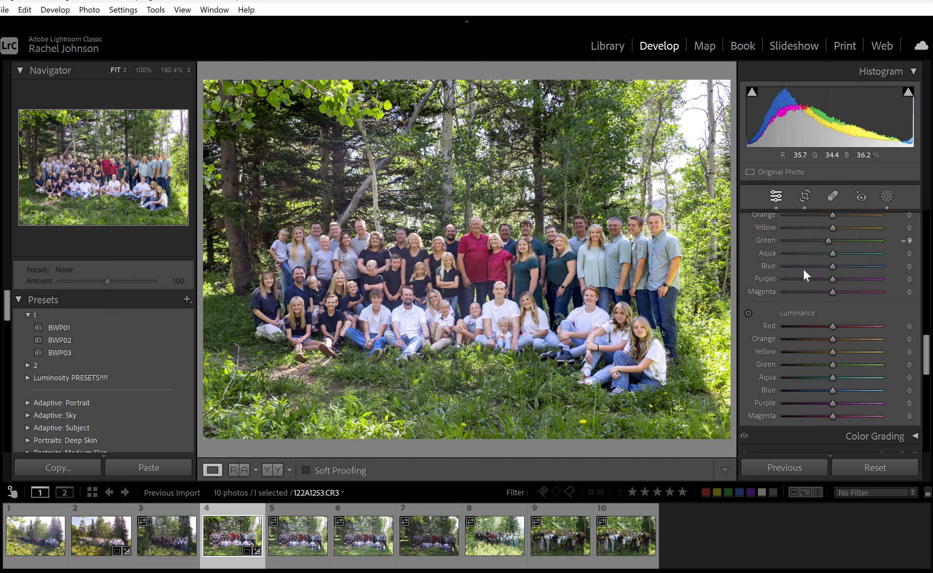
pyautogui.click(821, 365)
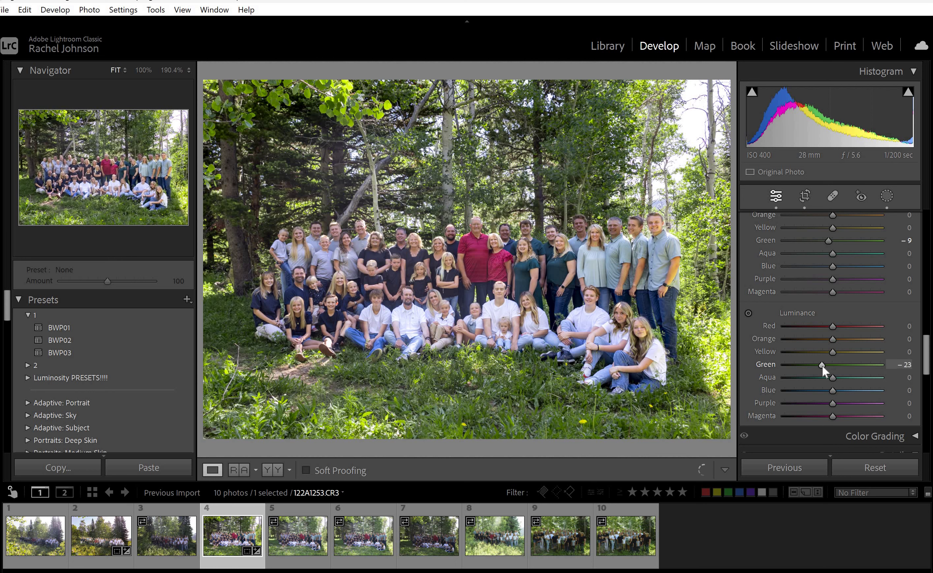
pyautogui.click(837, 341)
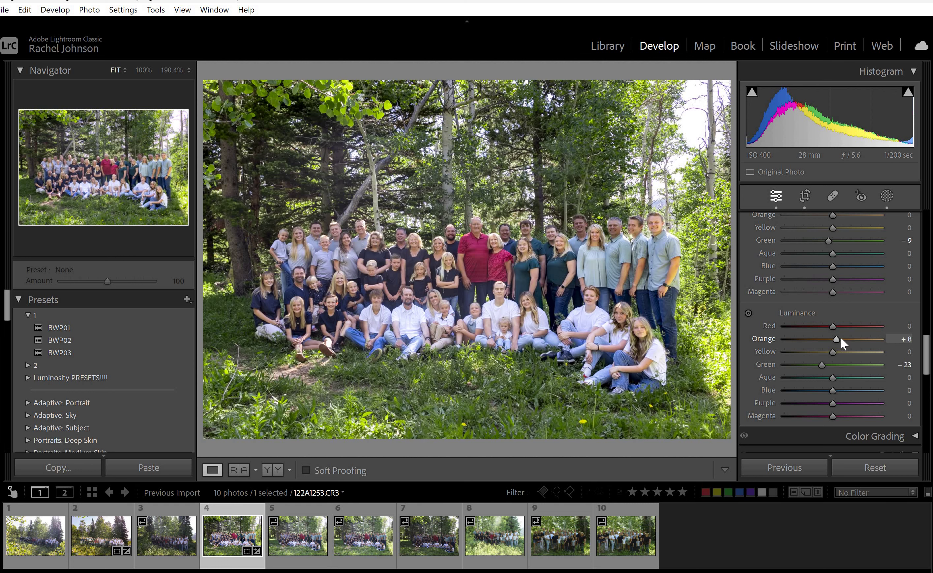
pyautogui.click(841, 339)
# Compare the before and after versions side by side and inspect the edited family group more closely.
pyautogui.click(271, 475)
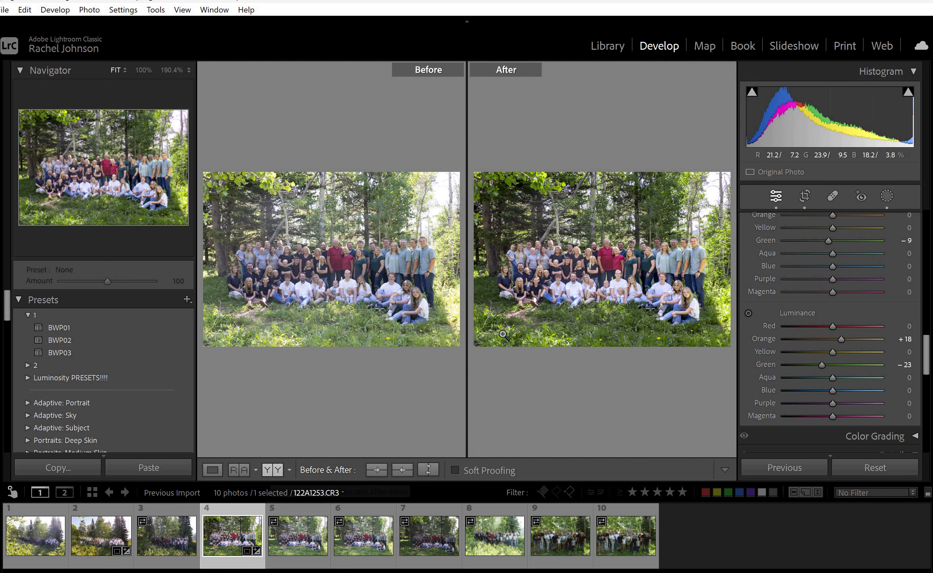
pyautogui.click(215, 472)
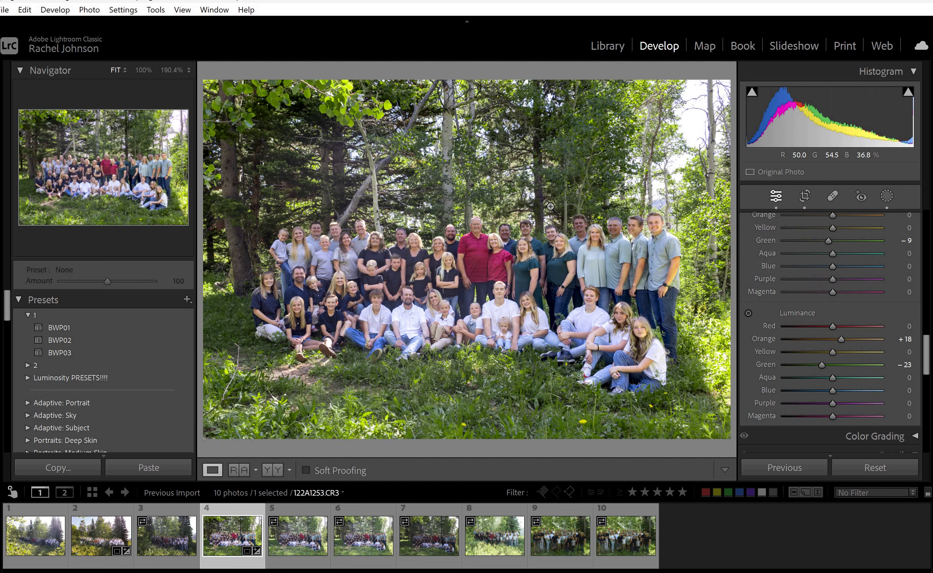
pyautogui.click(512, 207)
pyautogui.click(483, 282)
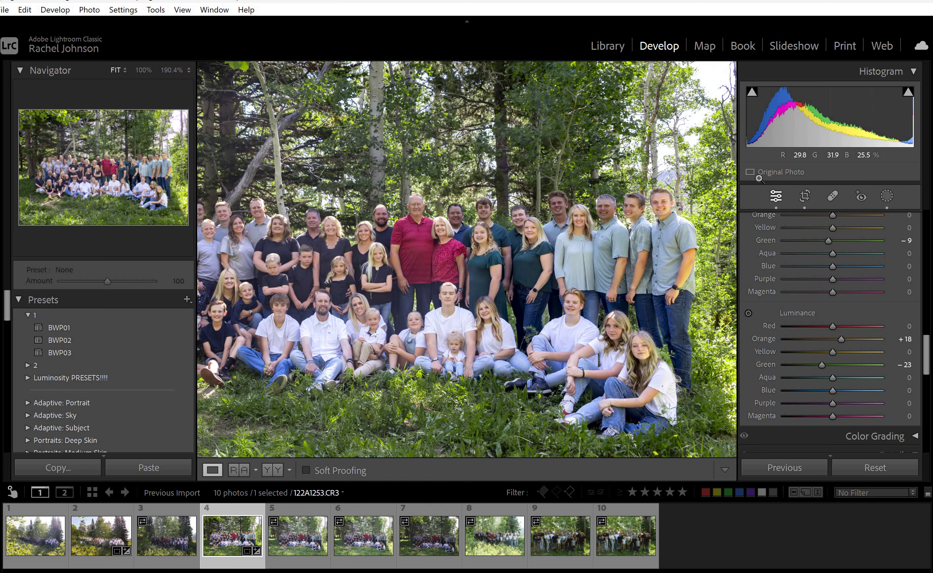
# Add a brush mask with the Burn preset at size 12.8 and paint over the bright grass around and below the seated family.
pyautogui.click(890, 195)
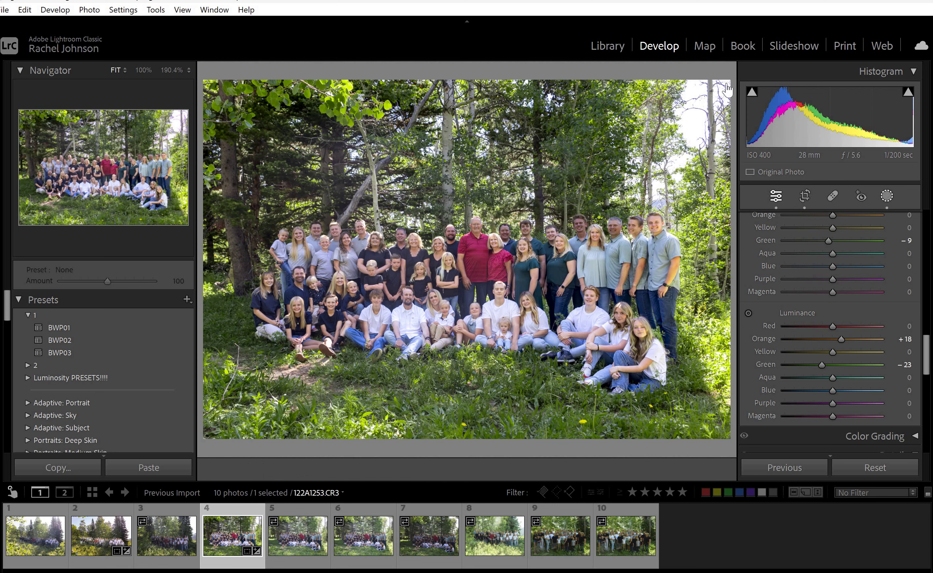
pyautogui.click(723, 218)
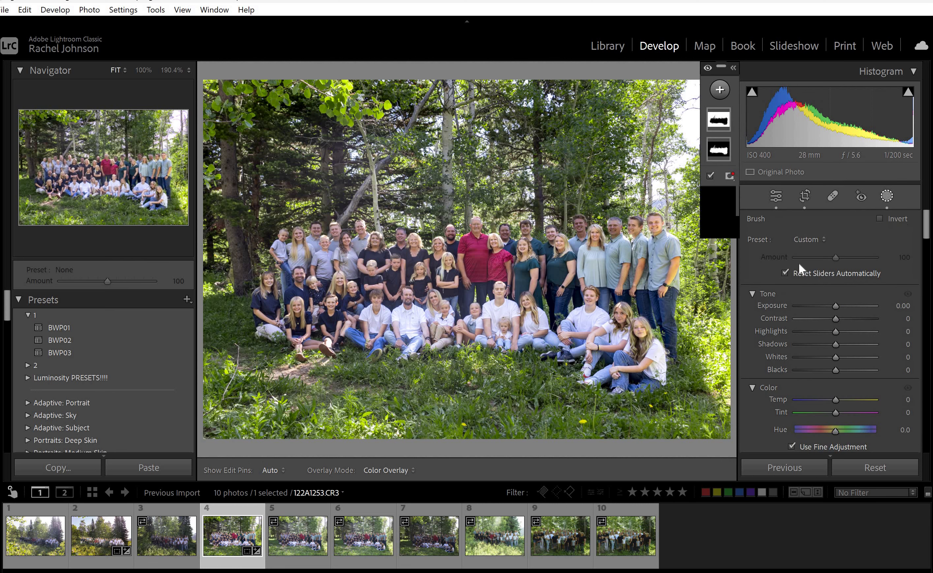
pyautogui.click(804, 338)
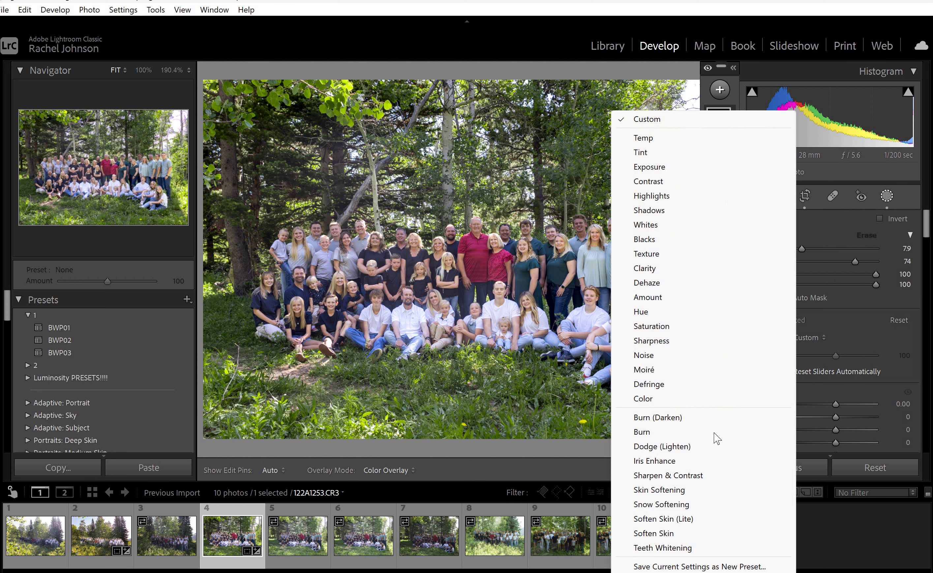
pyautogui.click(647, 432)
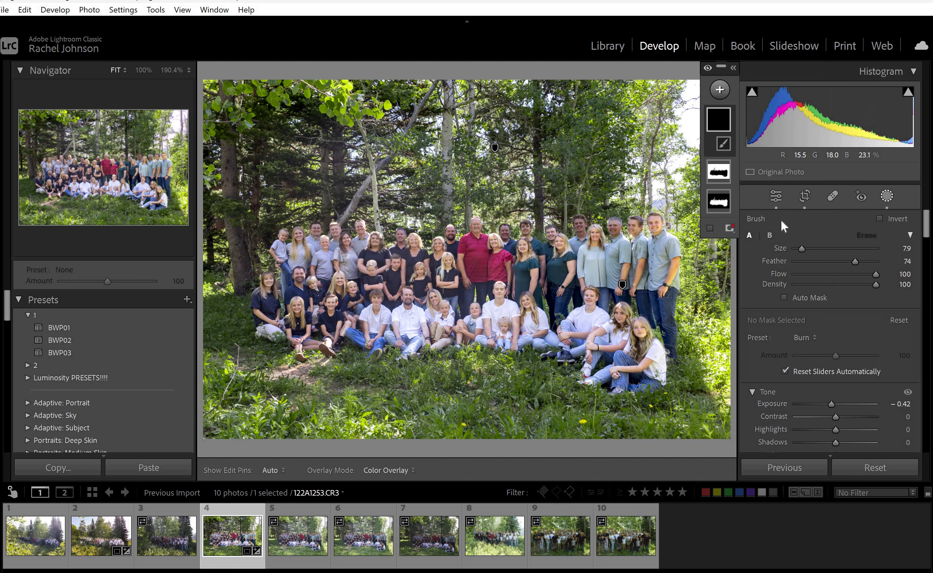
pyautogui.click(804, 249)
pyautogui.moveTo(228, 364)
pyautogui.mouseDown()
pyautogui.moveTo(210, 371)
pyautogui.moveTo(302, 413)
pyautogui.moveTo(601, 422)
pyautogui.moveTo(720, 390)
pyautogui.mouseUp()
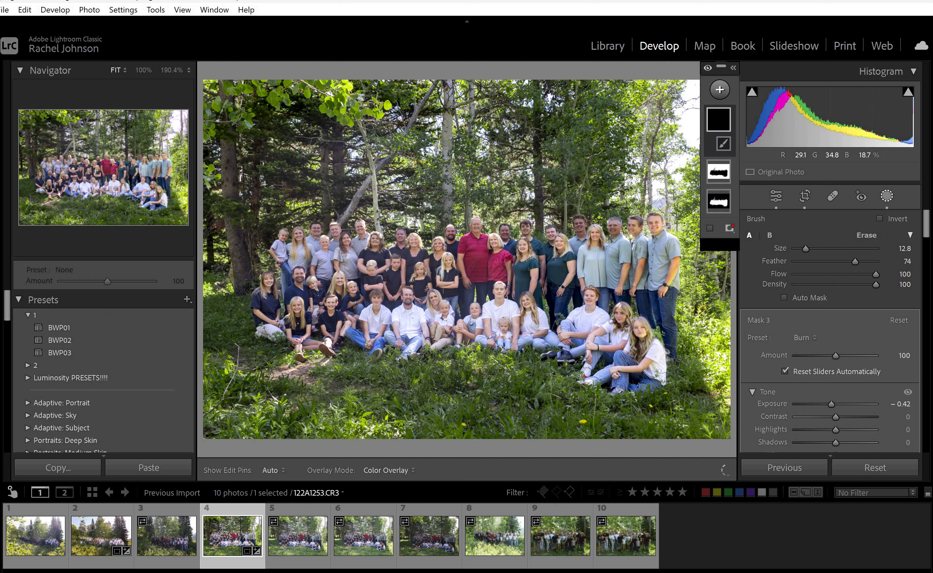
pyautogui.press('h')
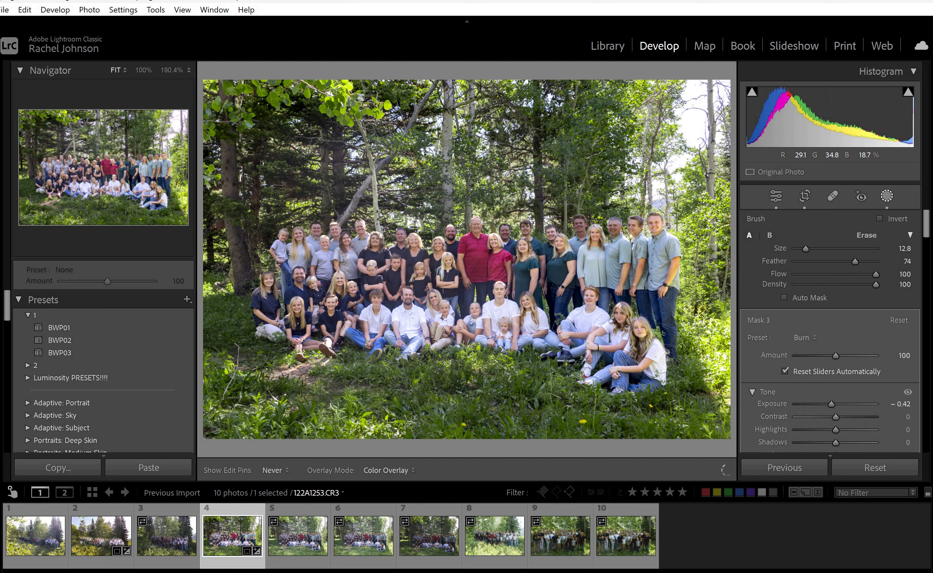
pyautogui.press('h')
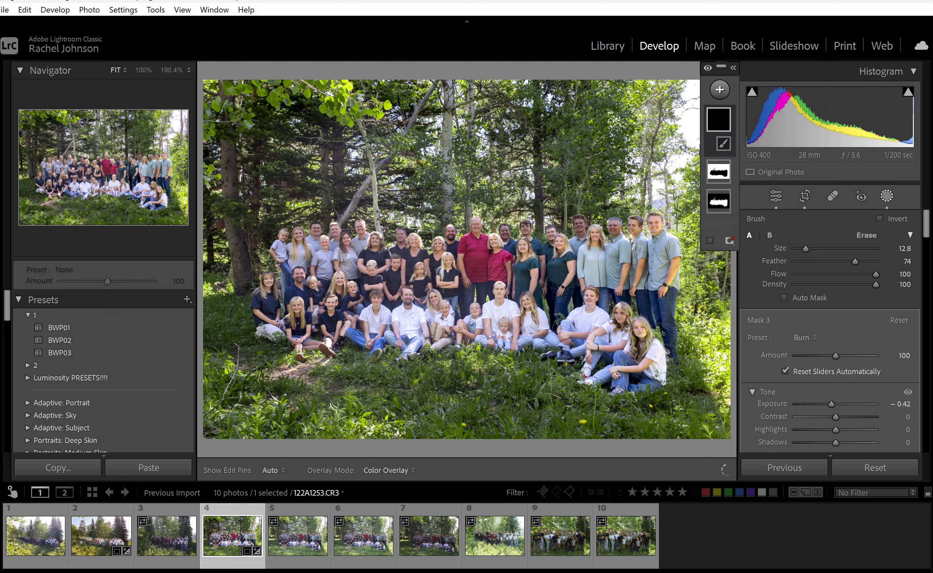
pyautogui.moveTo(723, 144)
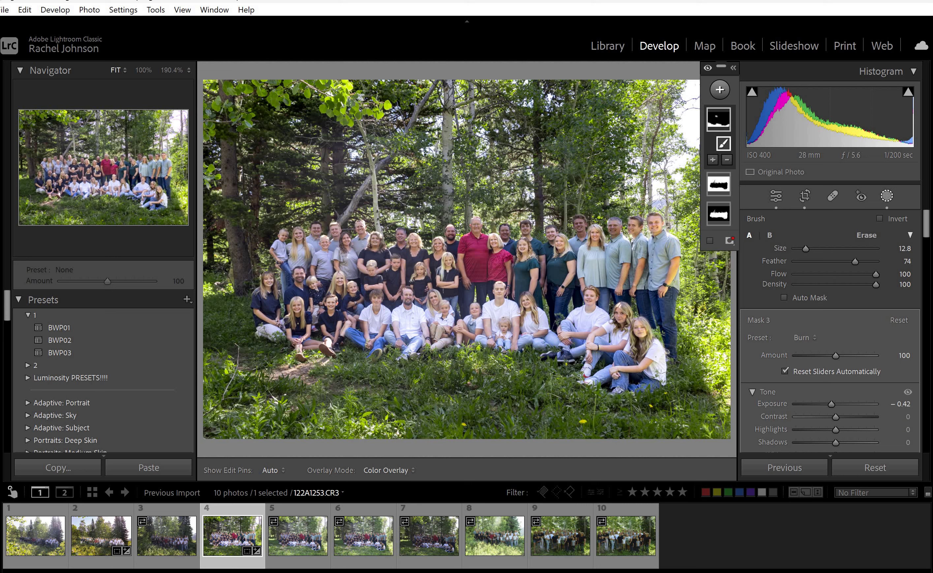
# Extend the Burn brush mask over more of the bright grass around the family and return to the whole-photo edits.
pyautogui.press('h')
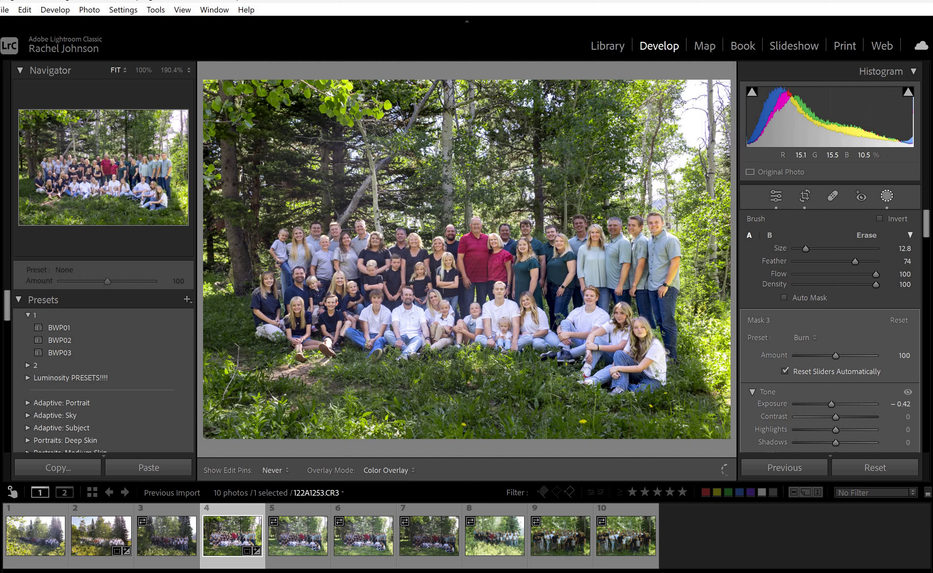
pyautogui.press('h')
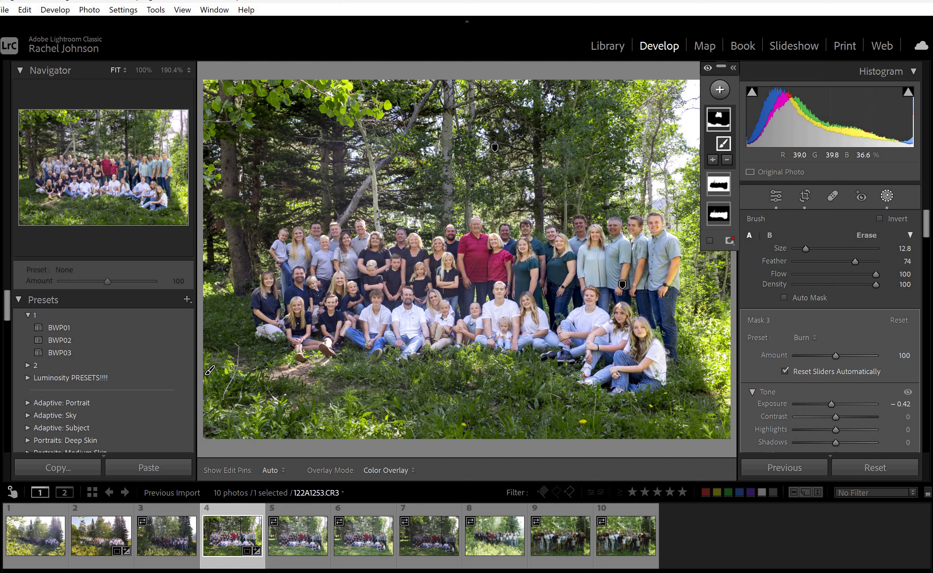
pyautogui.hotkey('shift', 'w')
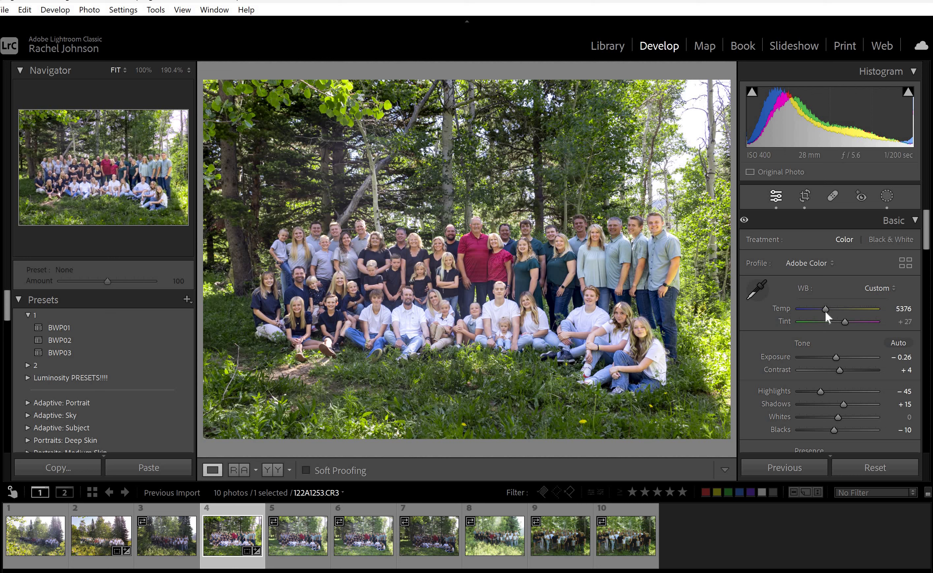
# Set the whole photo's dehaze to +5, vibrance to +7 and shadows to +28.
pyautogui.scroll(2, 826, 314)
pyautogui.scroll(-4, 841, 383)
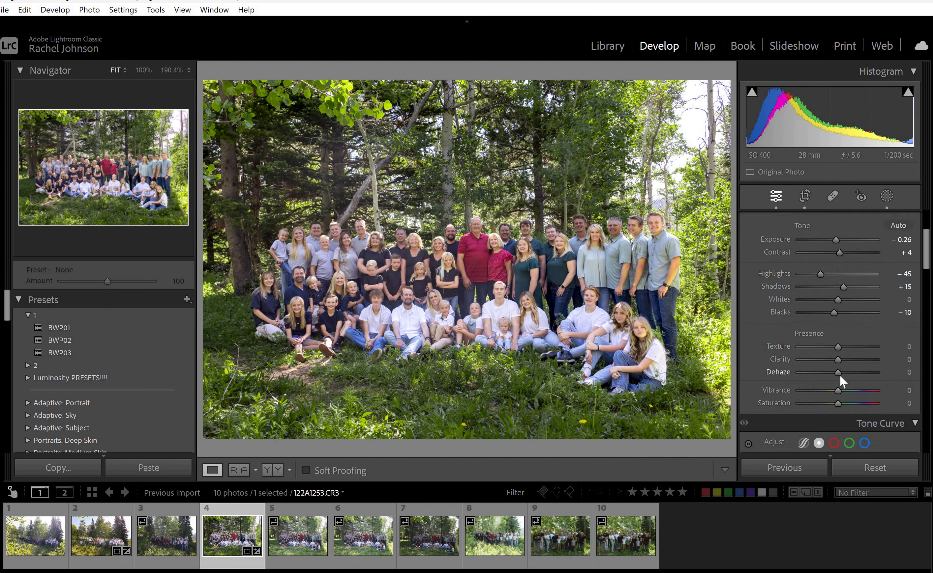
pyautogui.scroll(5, 840, 384)
pyautogui.scroll(7, 838, 391)
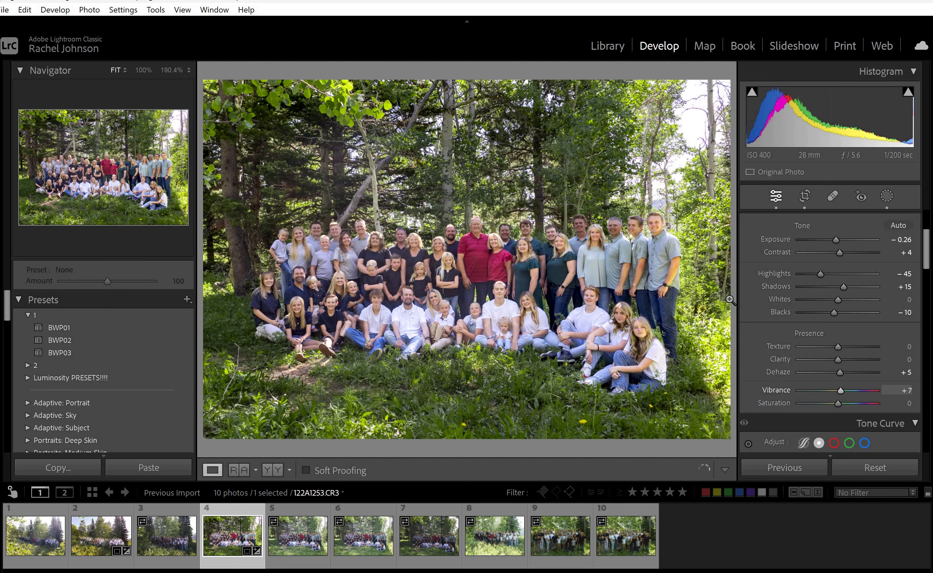
pyautogui.scroll(13, 848, 287)
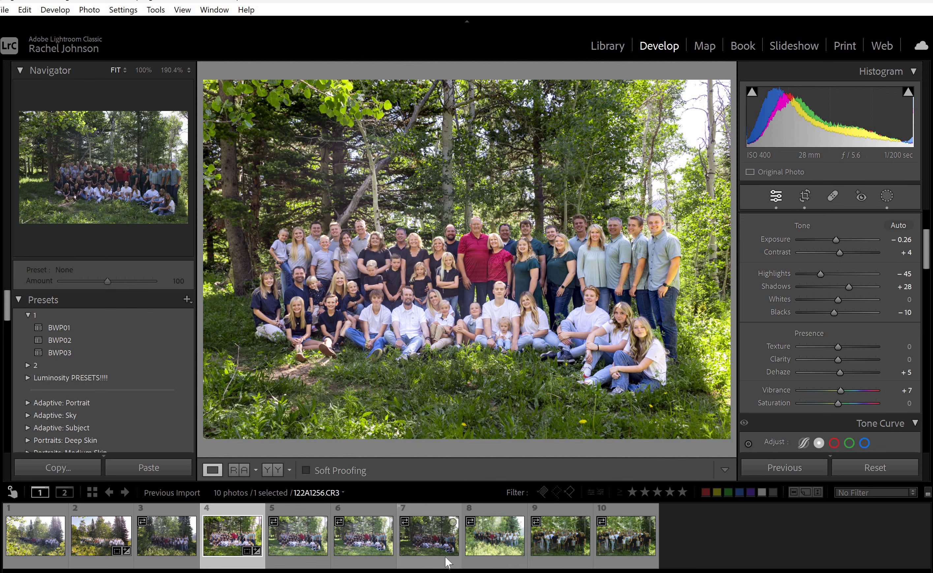
# Open photo 750_0414.NEF from the filmstrip and set its highlights to -21.
pyautogui.click(481, 562)
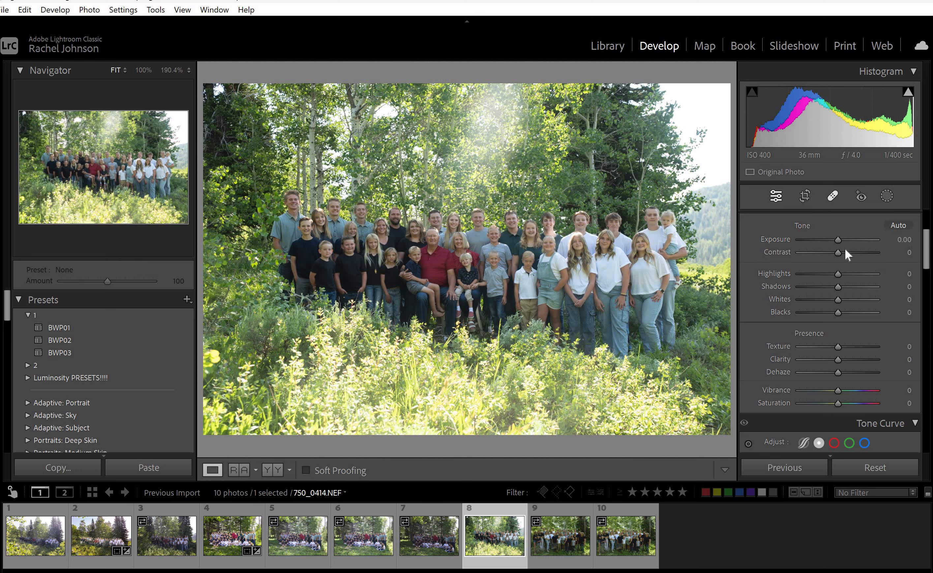
pyautogui.moveTo(821, 275)
pyautogui.mouseDown()
pyautogui.moveTo(807, 274)
pyautogui.moveTo(822, 273)
pyautogui.mouseUp()
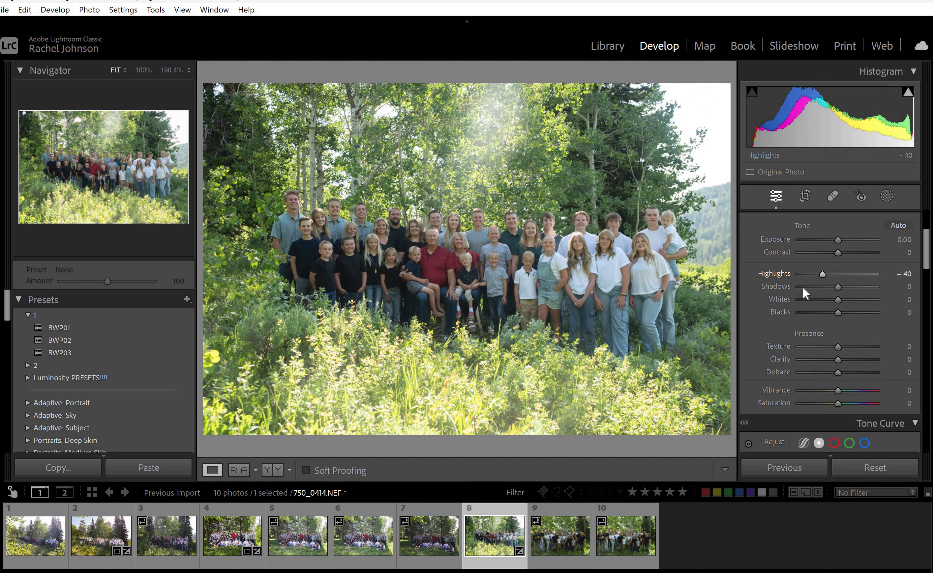
pyautogui.doubleClick(781, 273)
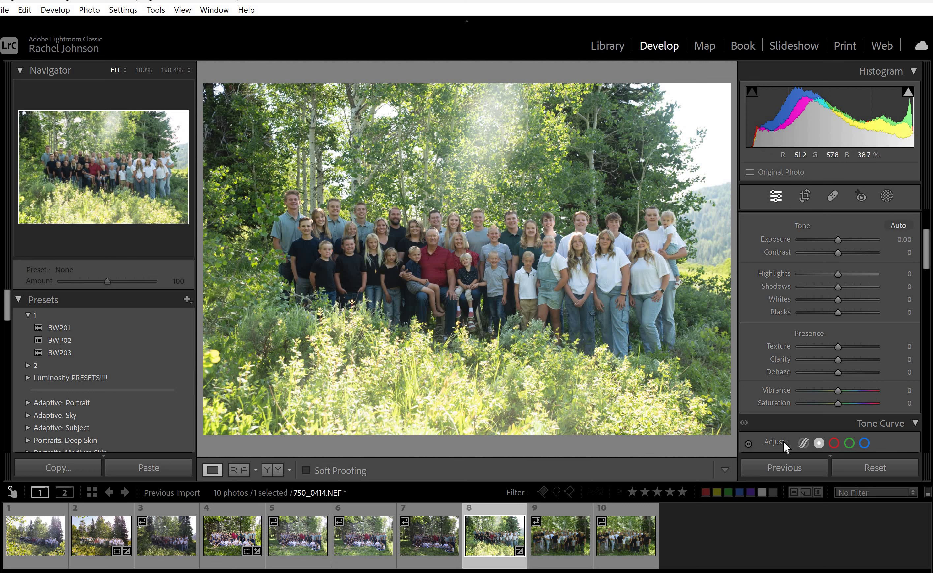
pyautogui.click(830, 274)
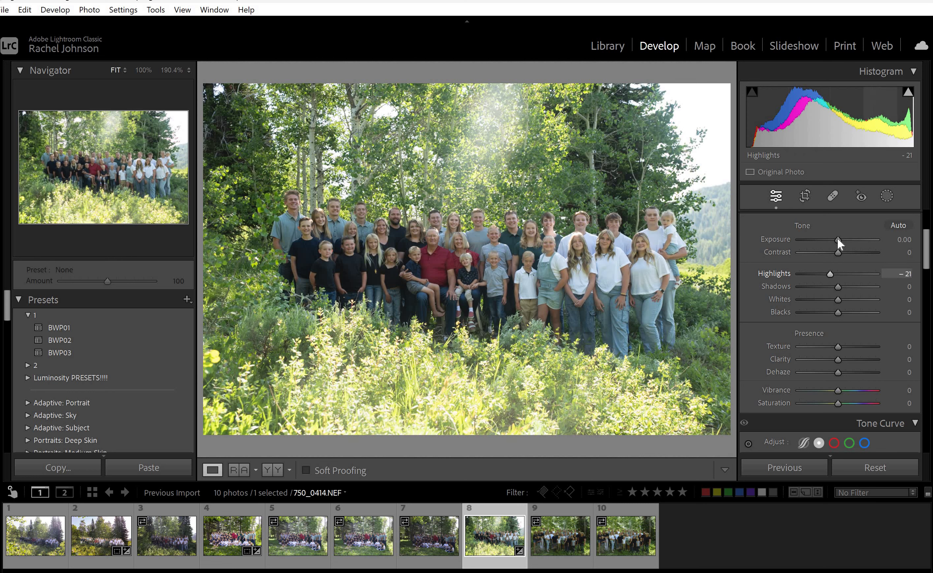
# Set the whole photo's contrast to +7, shadows to +11, blacks to -14 and exposure to -0.17.
pyautogui.click(840, 252)
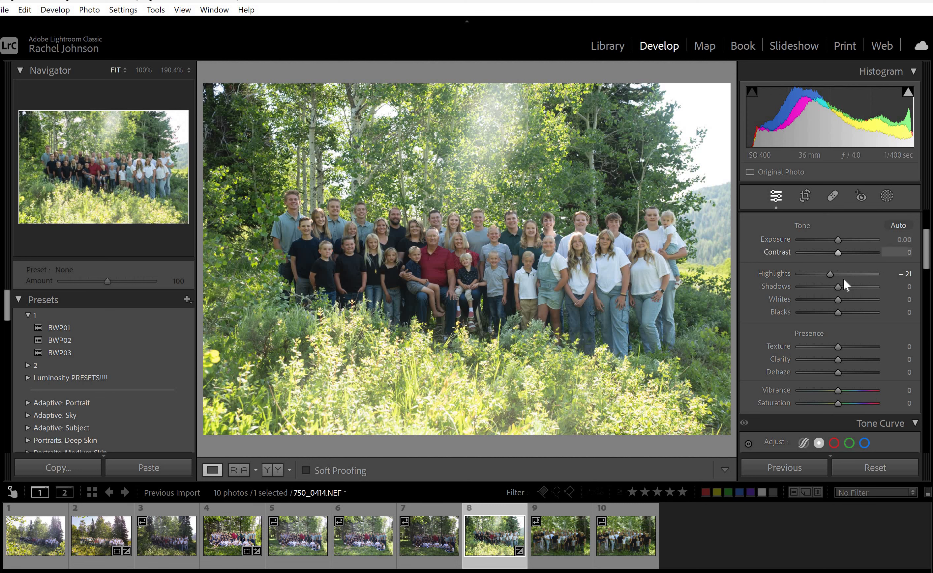
pyautogui.click(832, 287)
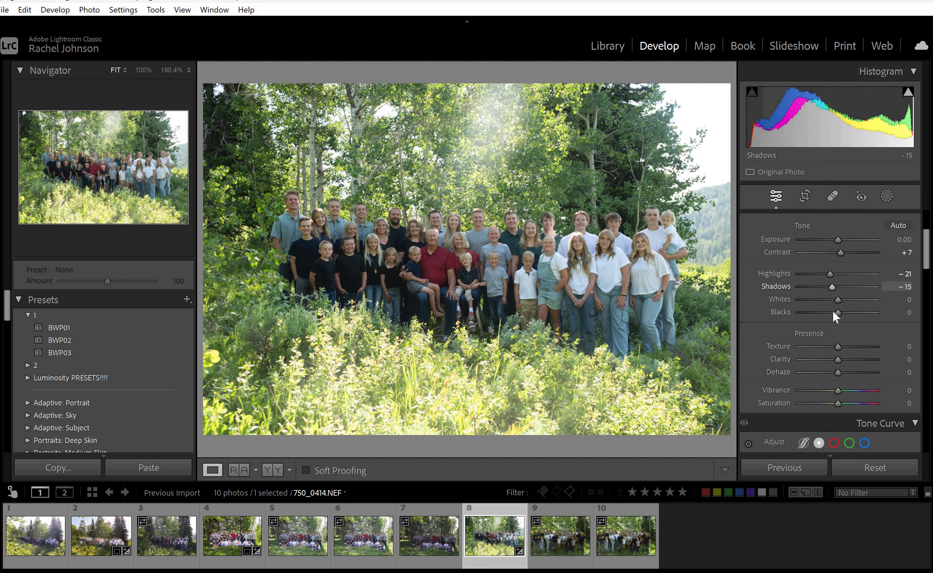
pyautogui.click(832, 312)
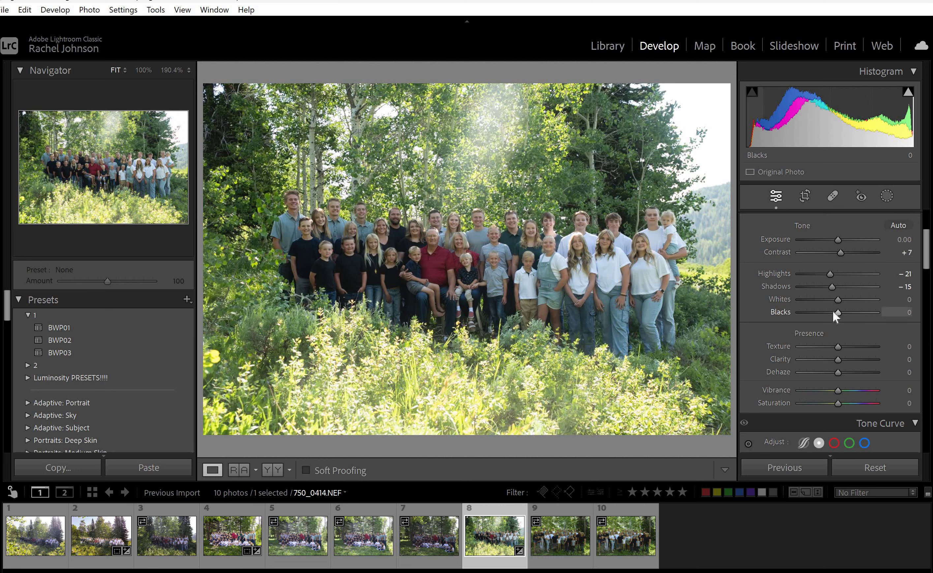
pyautogui.click(843, 287)
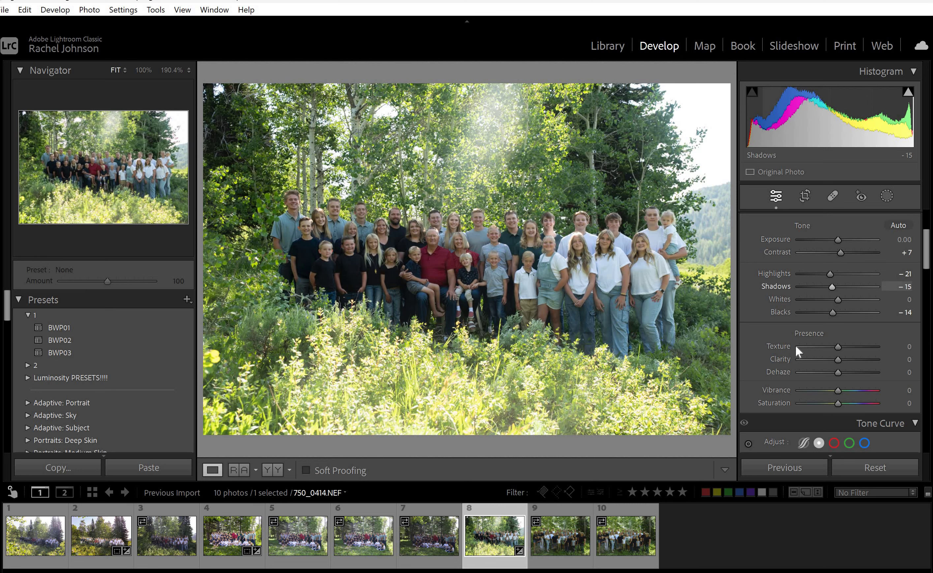
pyautogui.click(837, 239)
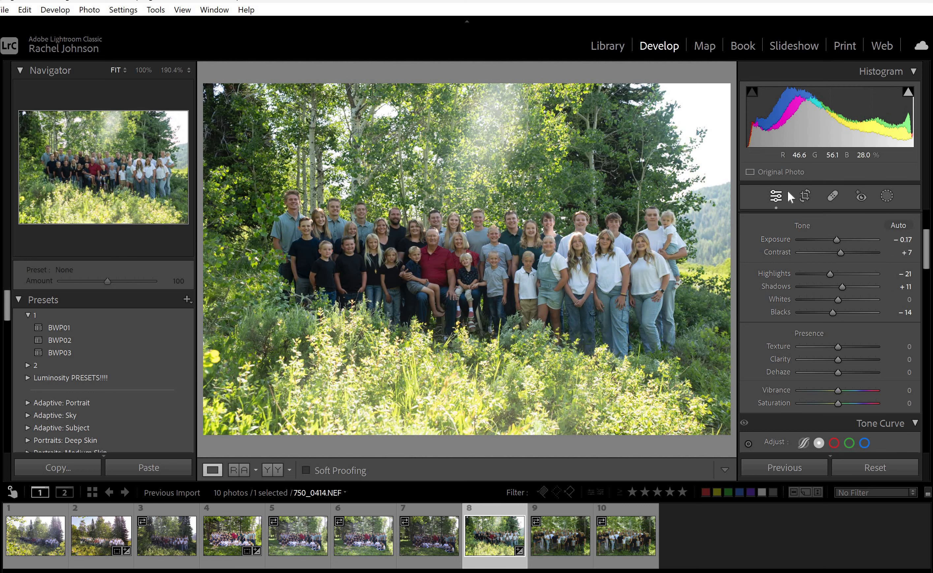
# Crop in the photo's left and bottom edges, then set the white balance to temperature 6615 and tint +5.
pyautogui.click(807, 193)
pyautogui.moveTo(208, 435); pyautogui.dragTo(234, 426)
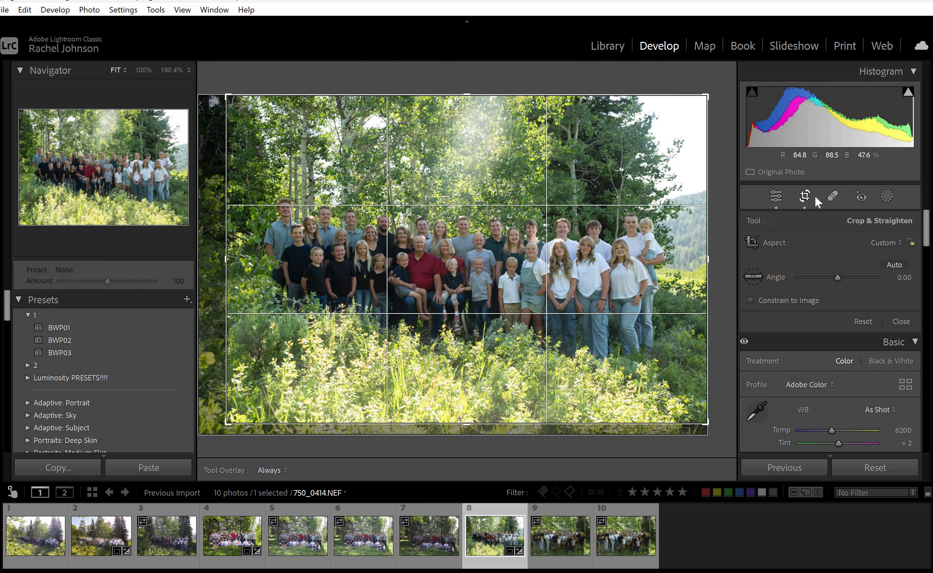
pyautogui.click(805, 196)
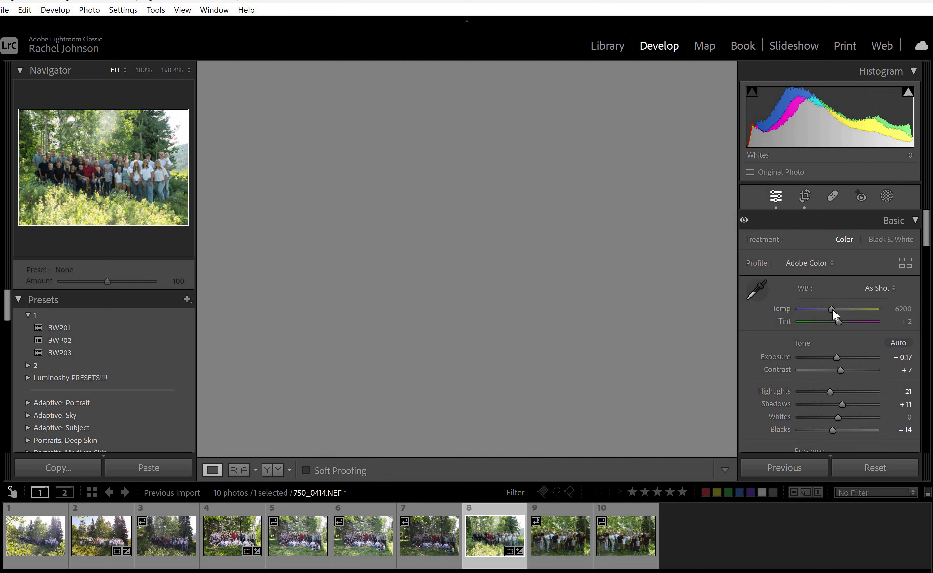
pyautogui.moveTo(832, 308); pyautogui.dragTo(836, 316)
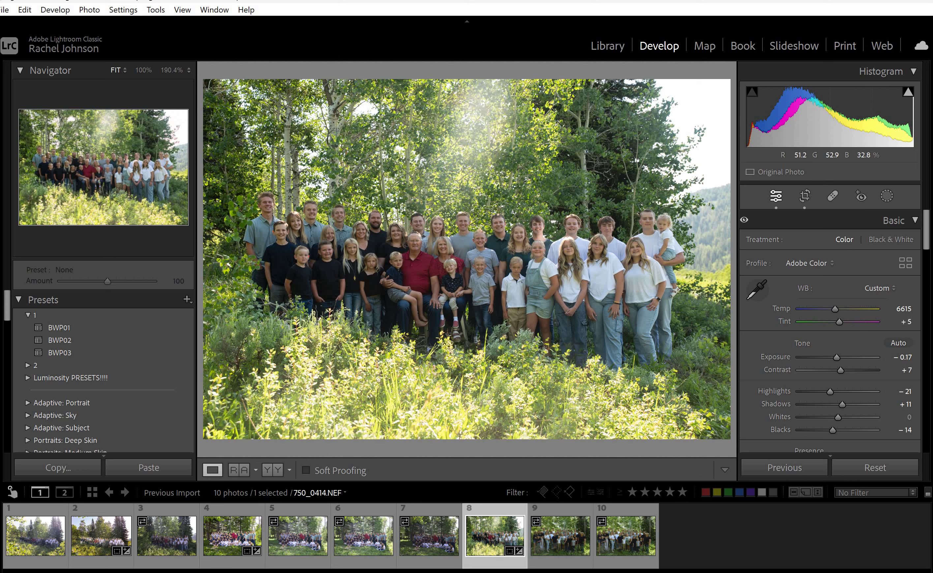
# Mask the family with Select Subject and set exposure 0.57, contrast 17, highlights -38, shadows 32, whites 15 and blacks -8.
pyautogui.click(886, 199)
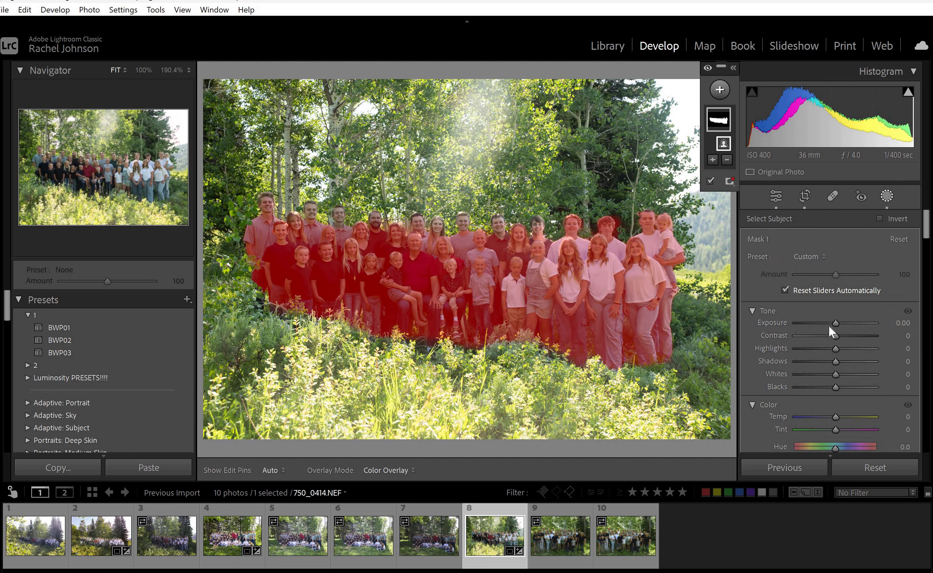
pyautogui.moveTo(835, 322); pyautogui.dragTo(841, 375)
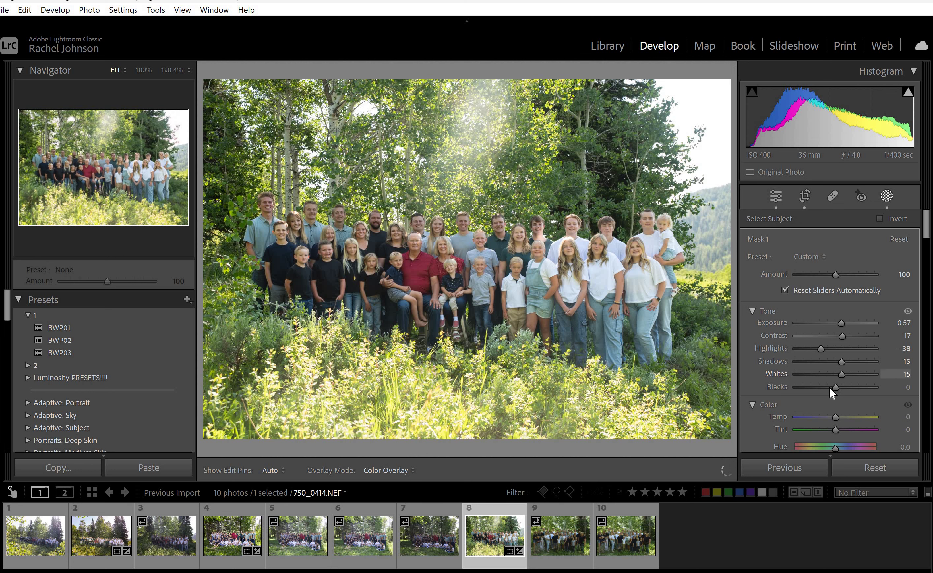
pyautogui.press('Tab')
pyautogui.write('-16')
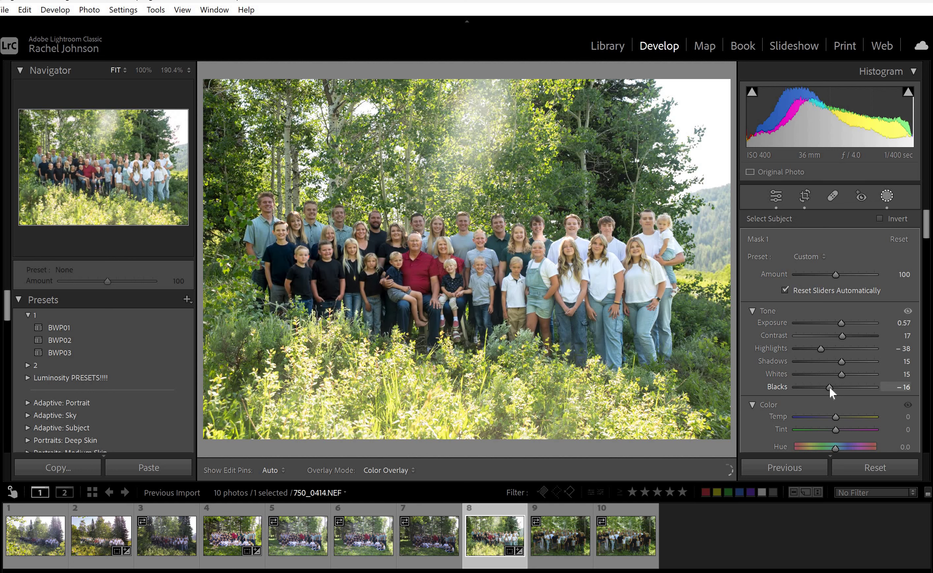
pyautogui.moveTo(830, 388); pyautogui.dragTo(832, 388)
pyautogui.click(848, 361)
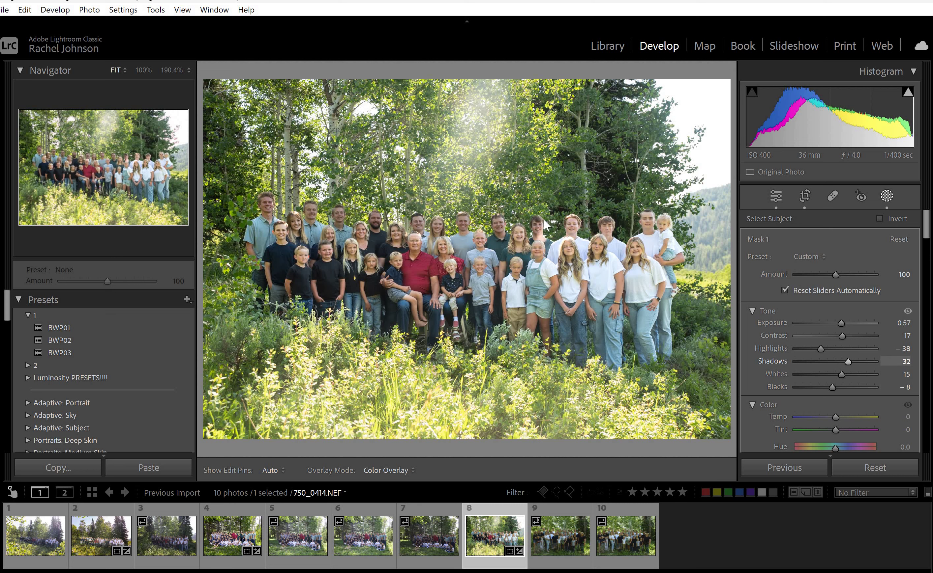
# Add a size 9.1 brush to the subject mask and paint over the young man's face behind the older man in red.
pyautogui.moveTo(723, 123)
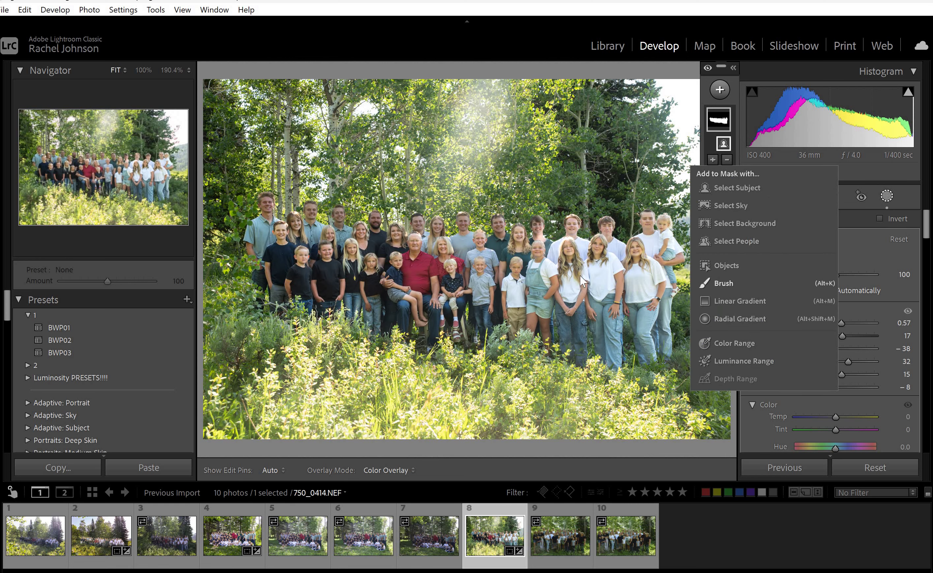
pyautogui.click(718, 279)
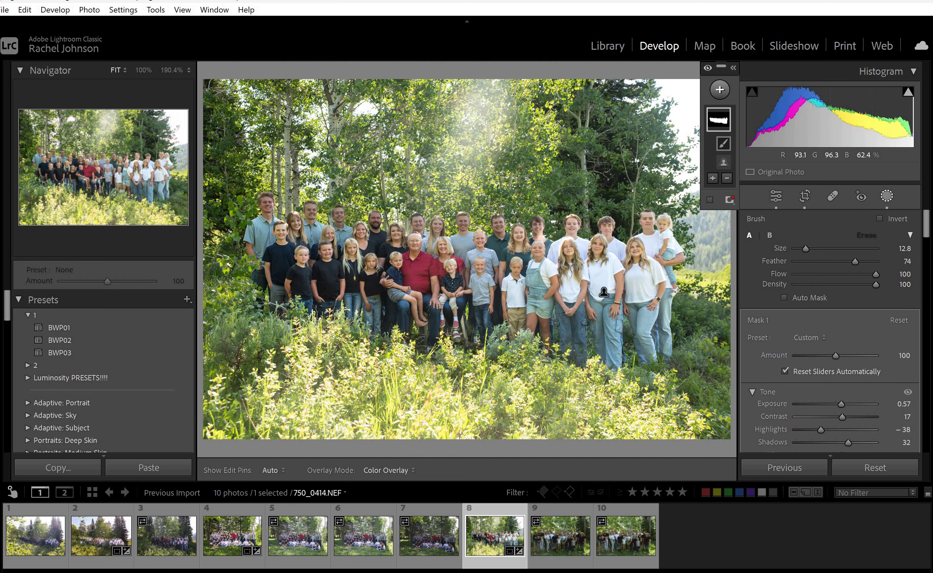
pyautogui.press('z')
pyautogui.moveTo(630, 240); pyautogui.dragTo(576, 255)
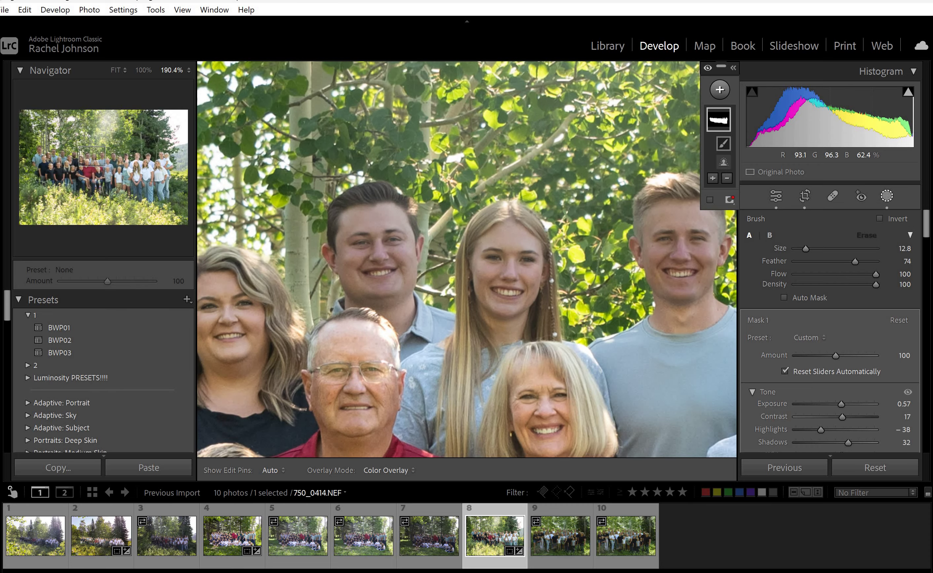
pyautogui.press('Tab')
pyautogui.press('F8')
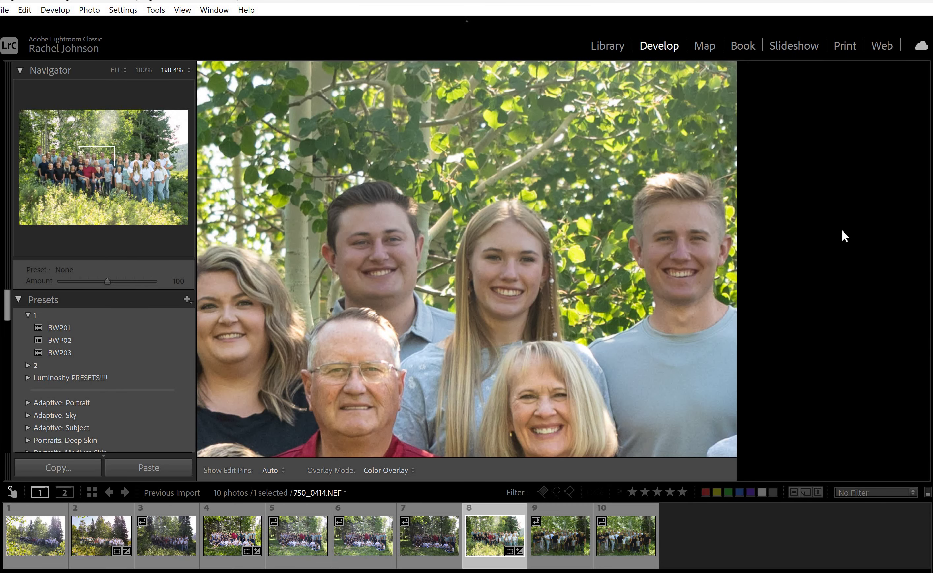
pyautogui.scroll(-6, 742, 245)
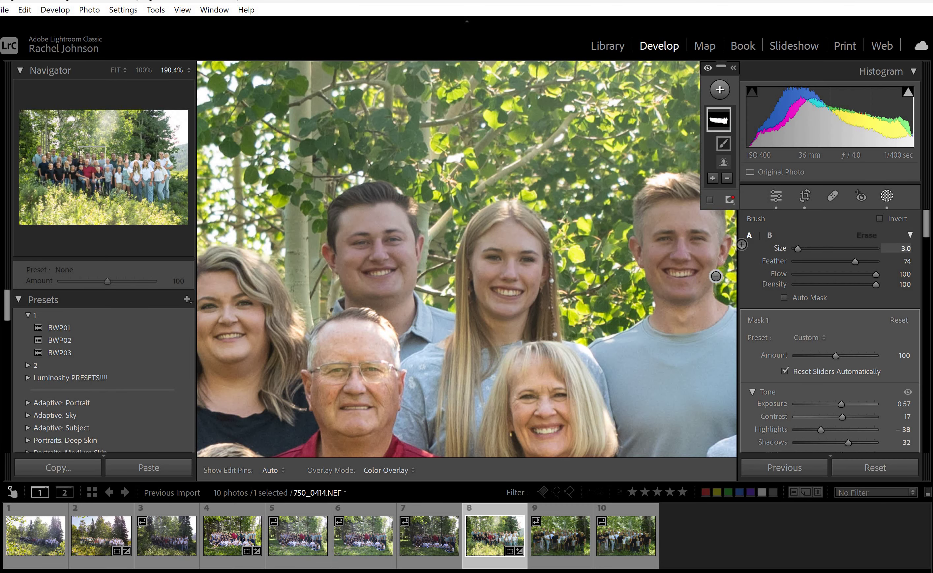
pyautogui.click(802, 248)
pyautogui.press('h')
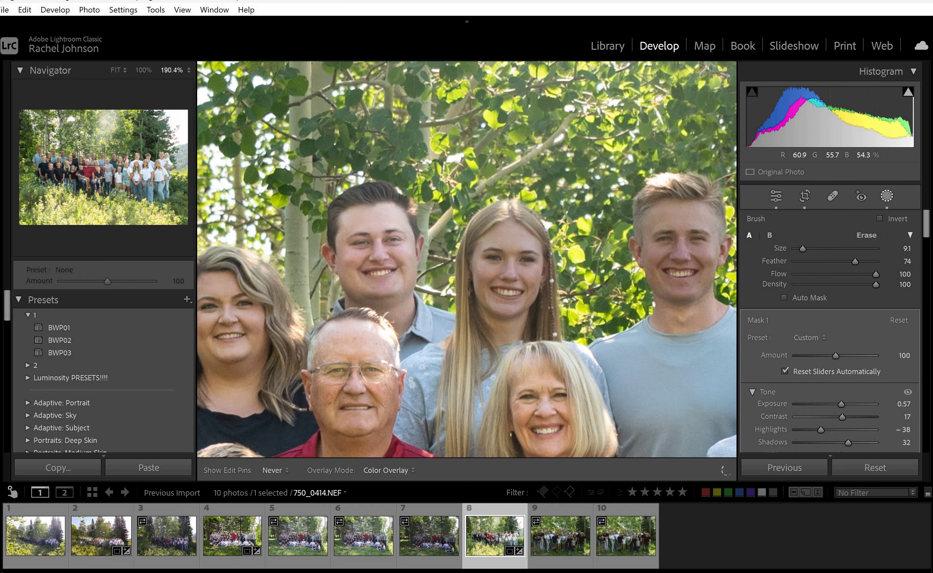
pyautogui.press('h')
# Paint the subject mask over the bearded man's face and the short-haired young man beside him in the back row.
pyautogui.moveTo(341, 322); pyautogui.dragTo(668, 337)
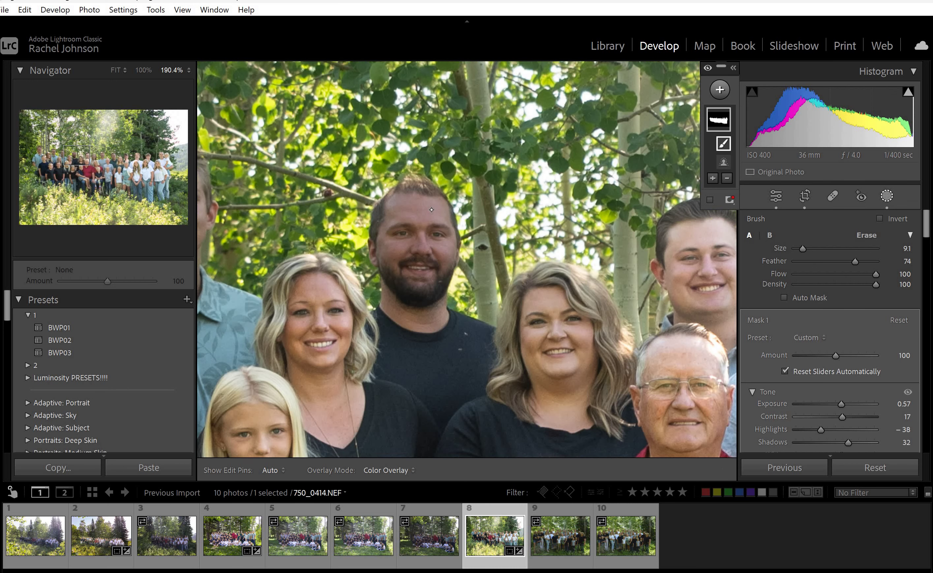
pyautogui.press('h')
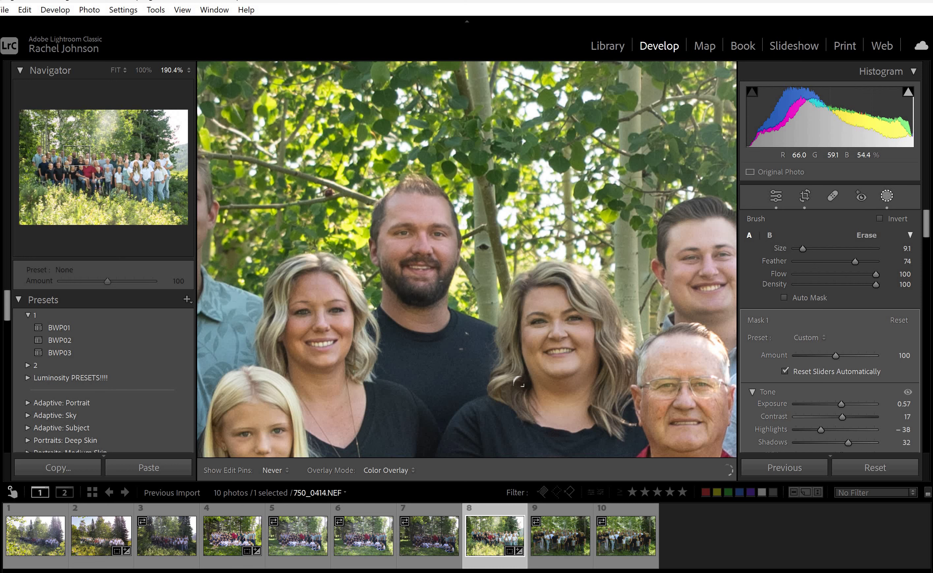
pyautogui.press('h')
pyautogui.moveTo(268, 191); pyautogui.dragTo(533, 200)
pyautogui.press('h')
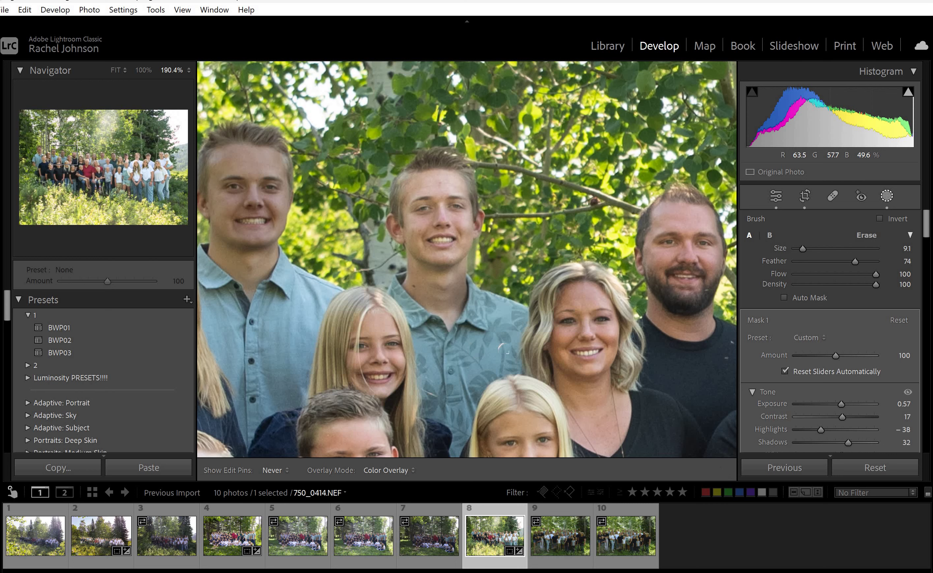
pyautogui.press('h')
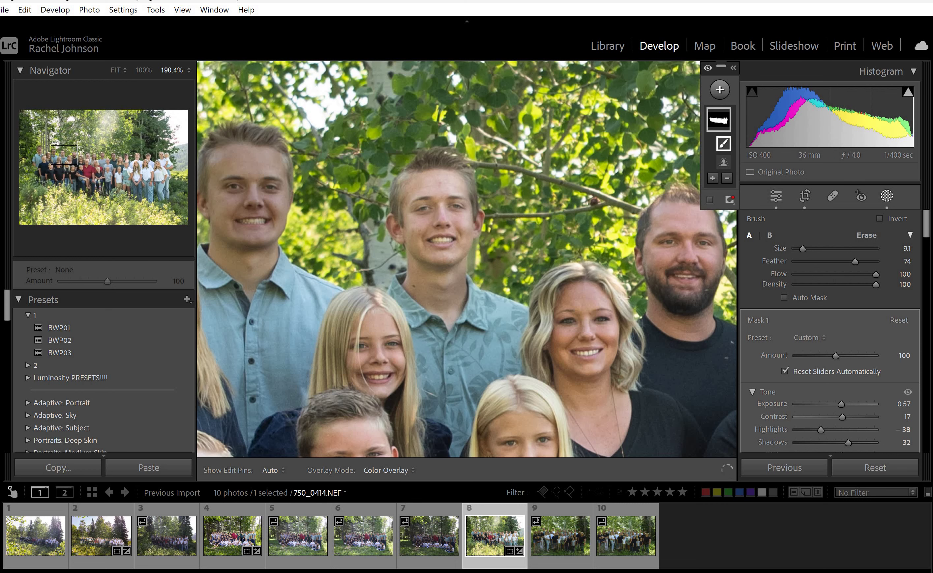
# Paint the subject mask over the faces of the young men in blue shirts at the left end of the group.
pyautogui.hscroll(-5, 518, 175)
pyautogui.press('h')
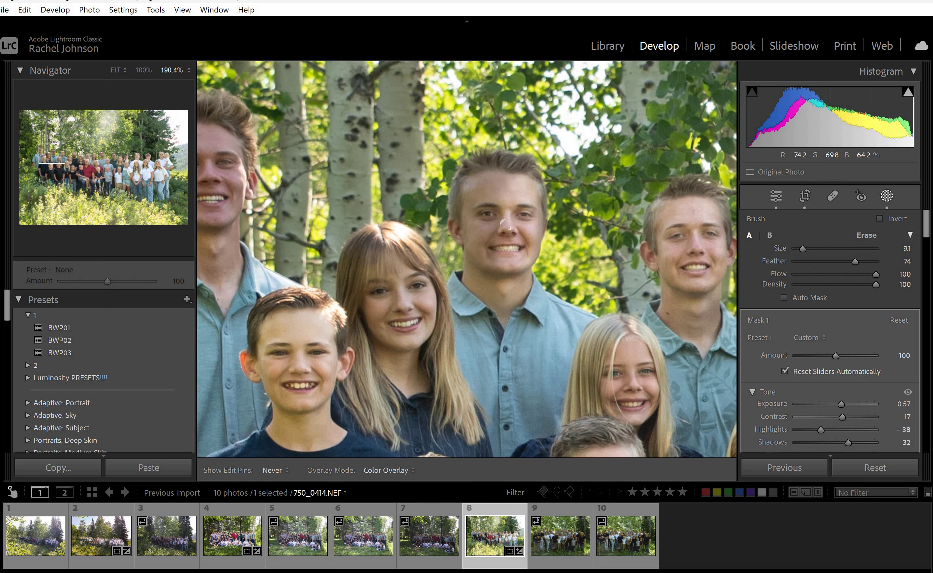
pyautogui.moveTo(455, 231); pyautogui.dragTo(469, 264)
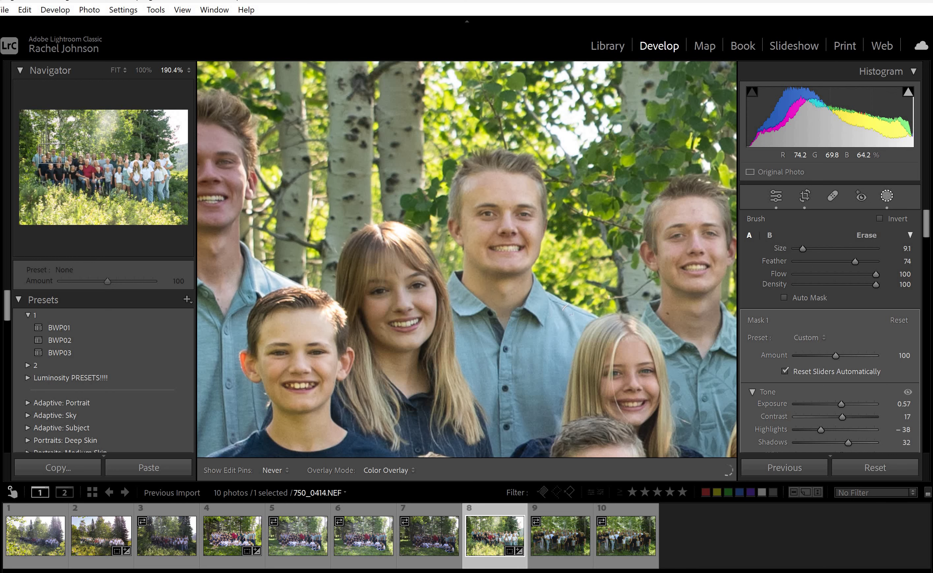
pyautogui.press('space')
pyautogui.moveTo(213, 188); pyautogui.dragTo(500, 189)
pyautogui.moveTo(484, 116)
pyautogui.mouseDown()
pyautogui.moveTo(506, 214)
pyautogui.moveTo(495, 320)
pyautogui.moveTo(479, 230)
pyautogui.moveTo(519, 262)
pyautogui.mouseUp()
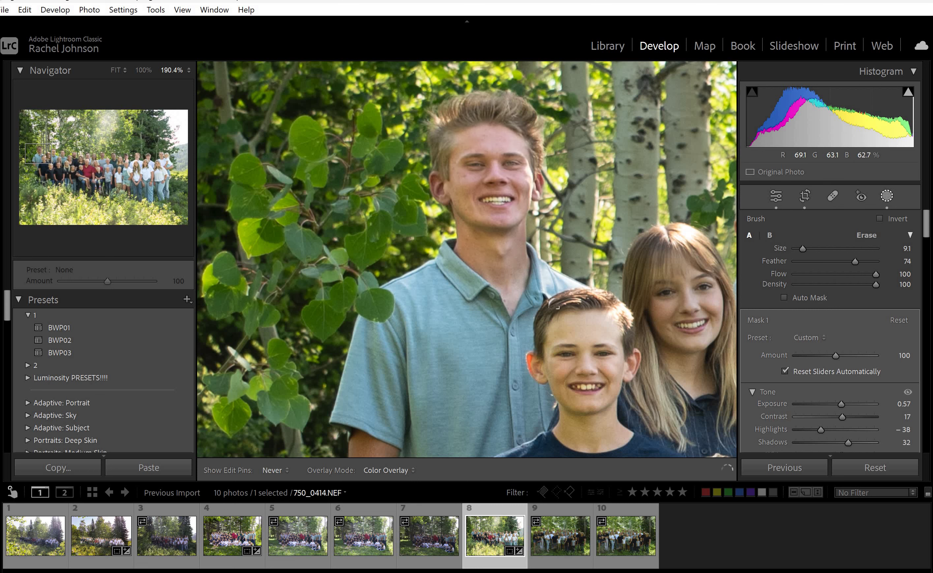
# Paint the subject mask over the tall young man's face at the far left end of the back row.
pyautogui.moveTo(425, 130); pyautogui.dragTo(440, 176)
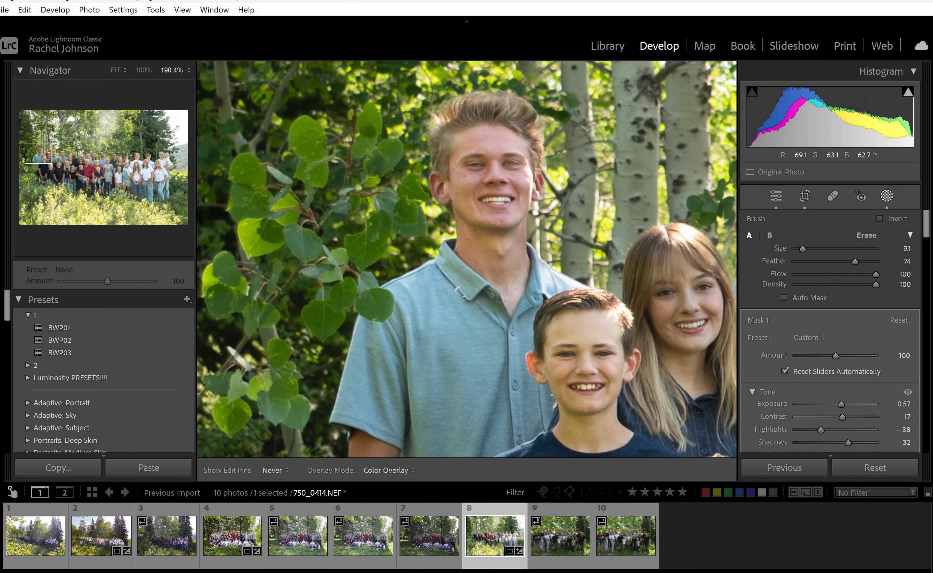
pyautogui.press('h')
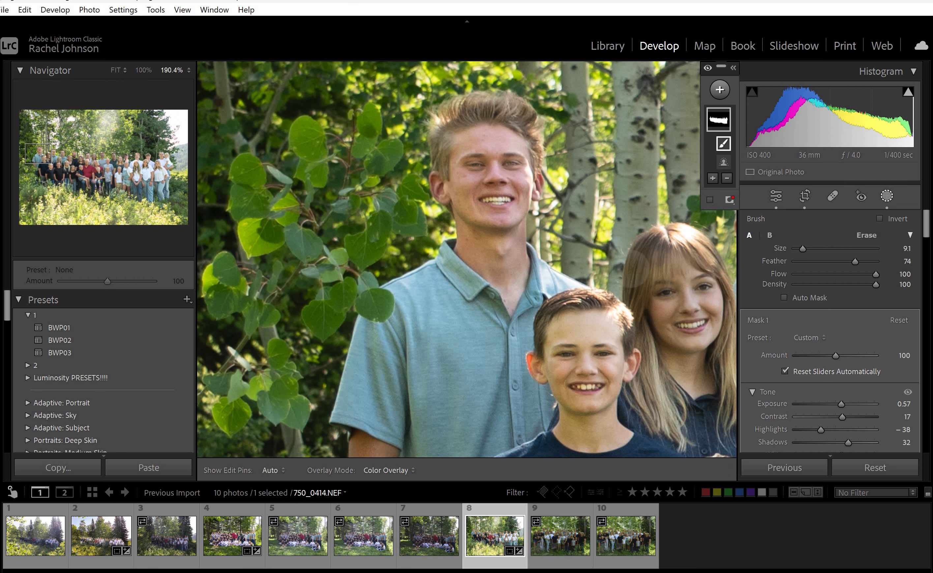
pyautogui.press('z')
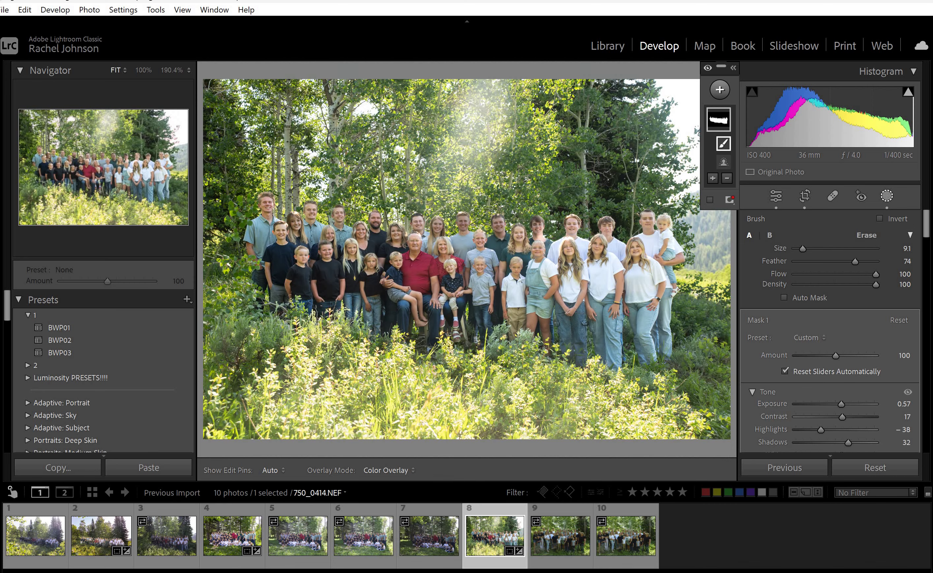
# Paint the subject mask over the young man in the light blue T-shirt and the dark-haired young man in the green polo.
pyautogui.press('z')
pyautogui.press('h')
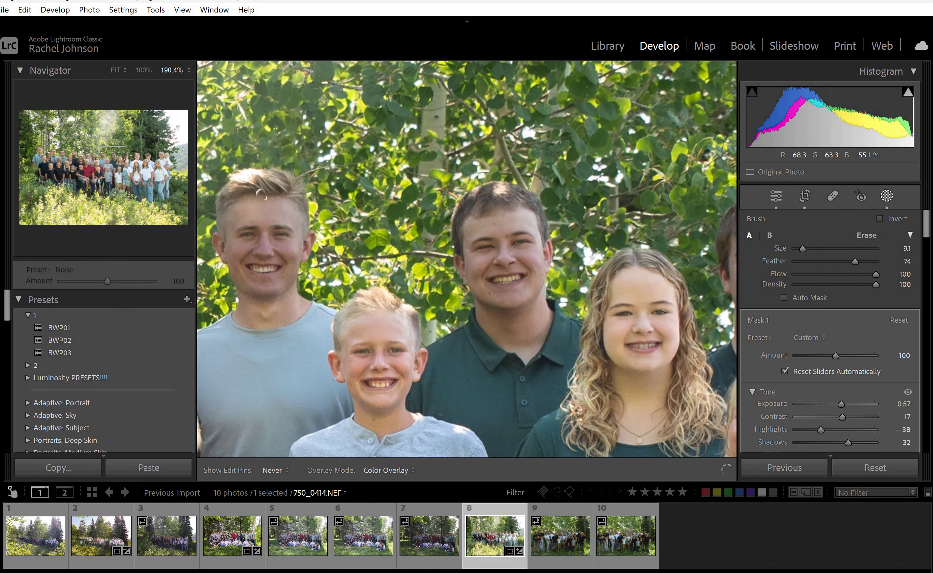
pyautogui.moveTo(260, 196)
pyautogui.mouseDown()
pyautogui.moveTo(245, 275)
pyautogui.moveTo(268, 195)
pyautogui.moveTo(299, 291)
pyautogui.moveTo(284, 237)
pyautogui.moveTo(254, 284)
pyautogui.mouseUp()
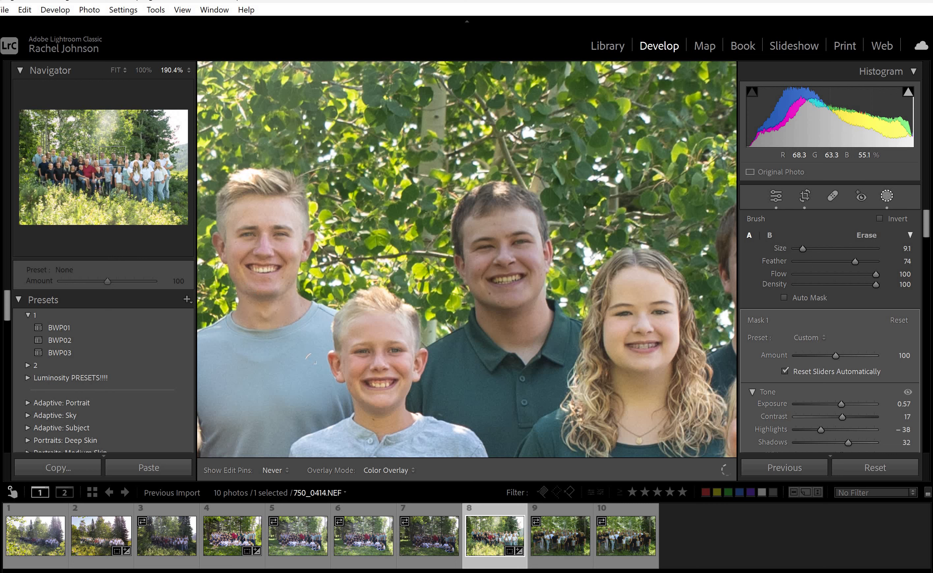
pyautogui.press('h')
pyautogui.press('h')
pyautogui.moveTo(494, 211)
pyautogui.mouseDown()
pyautogui.moveTo(494, 197)
pyautogui.moveTo(525, 291)
pyautogui.mouseUp()
pyautogui.moveTo(549, 372)
pyautogui.mouseDown()
pyautogui.moveTo(483, 298)
pyautogui.moveTo(464, 367)
pyautogui.mouseUp()
# Examine the remaining back-row faces and the whole group for evenly brightened skin.
pyautogui.press('h')
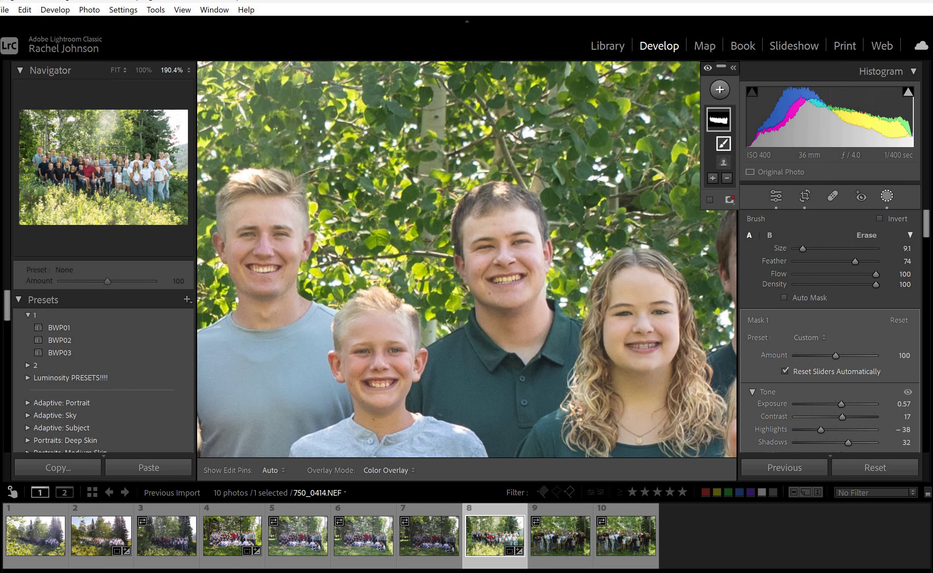
pyautogui.moveTo(502, 257); pyautogui.dragTo(301, 220)
pyautogui.press('h')
pyautogui.moveTo(550, 190)
pyautogui.mouseDown()
pyautogui.moveTo(552, 178)
pyautogui.moveTo(527, 212)
pyautogui.moveTo(549, 301)
pyautogui.moveTo(538, 214)
pyautogui.moveTo(389, 234)
pyautogui.mouseUp()
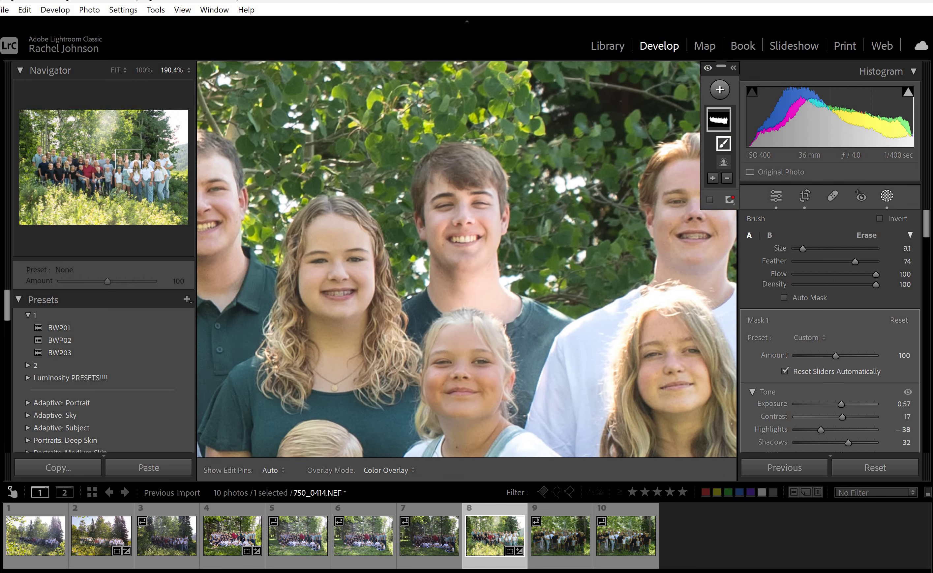
pyautogui.moveTo(651, 268); pyautogui.dragTo(222, 237)
pyautogui.moveTo(467, 259); pyautogui.dragTo(331, 260)
pyautogui.press('z')
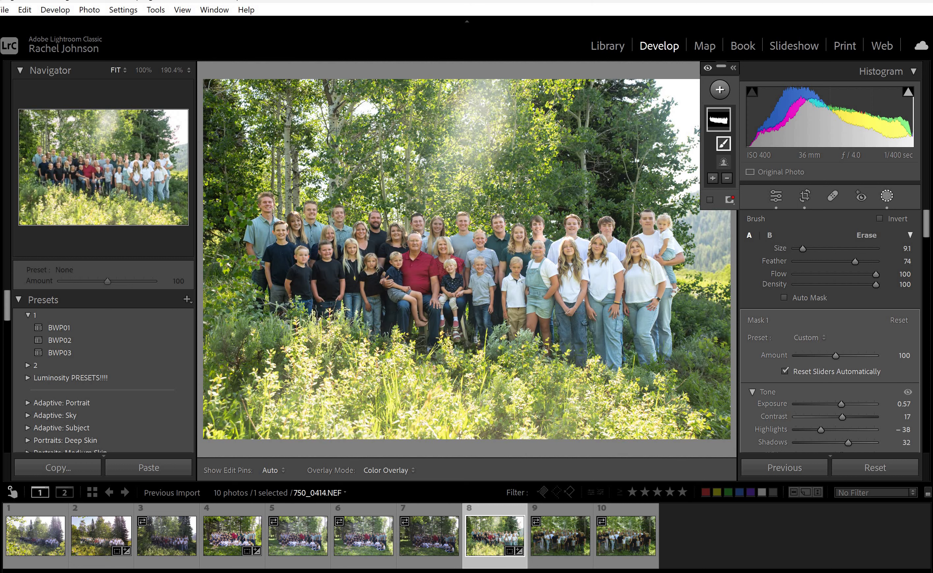
pyautogui.press('z')
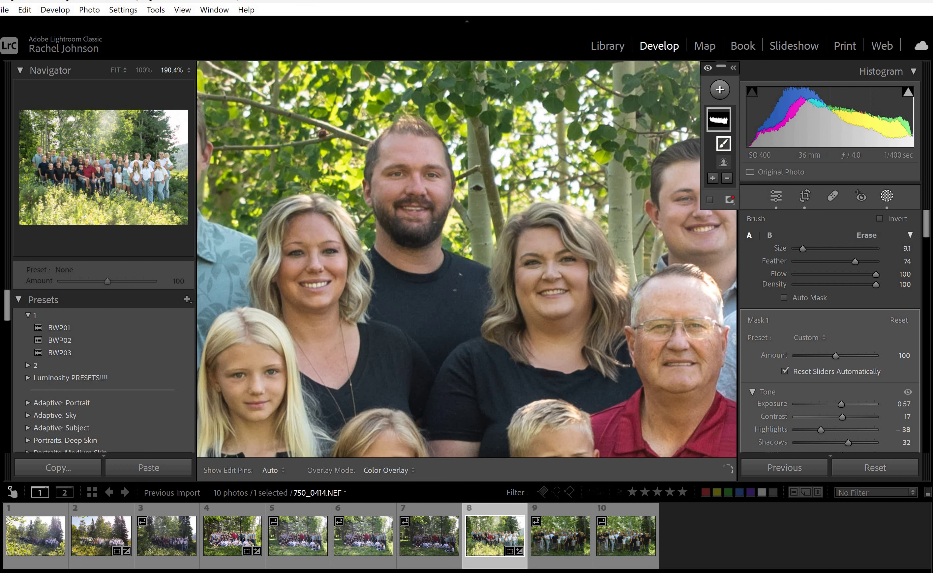
pyautogui.press('z')
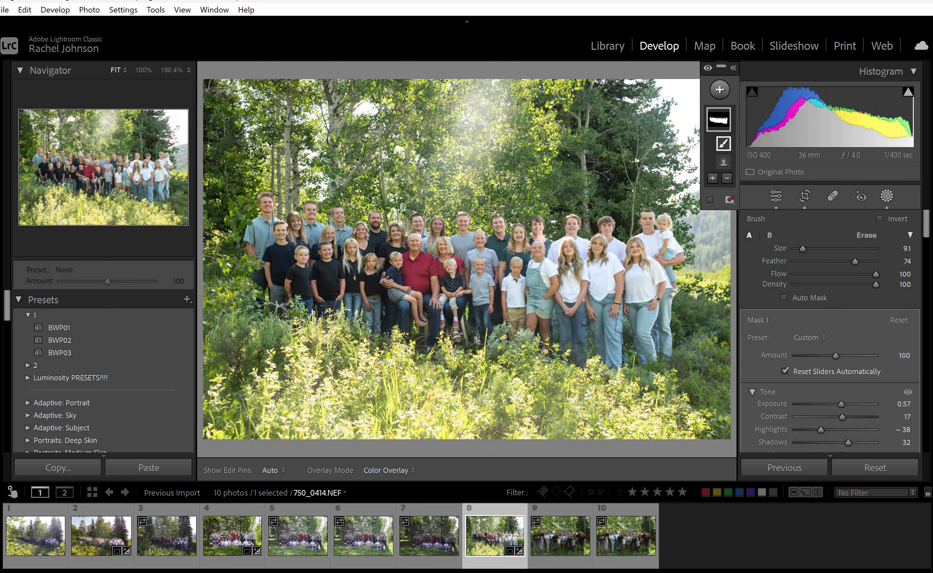
# Add a Select Background mask and set its exposure to -0.33, highlights to -10 and shadows to -15.
pyautogui.click(770, 152)
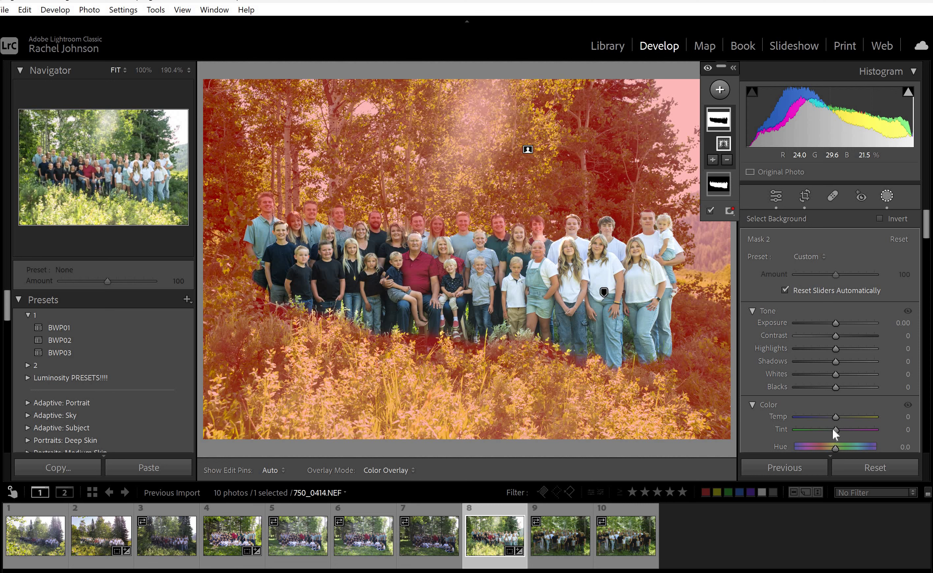
pyautogui.click(824, 348)
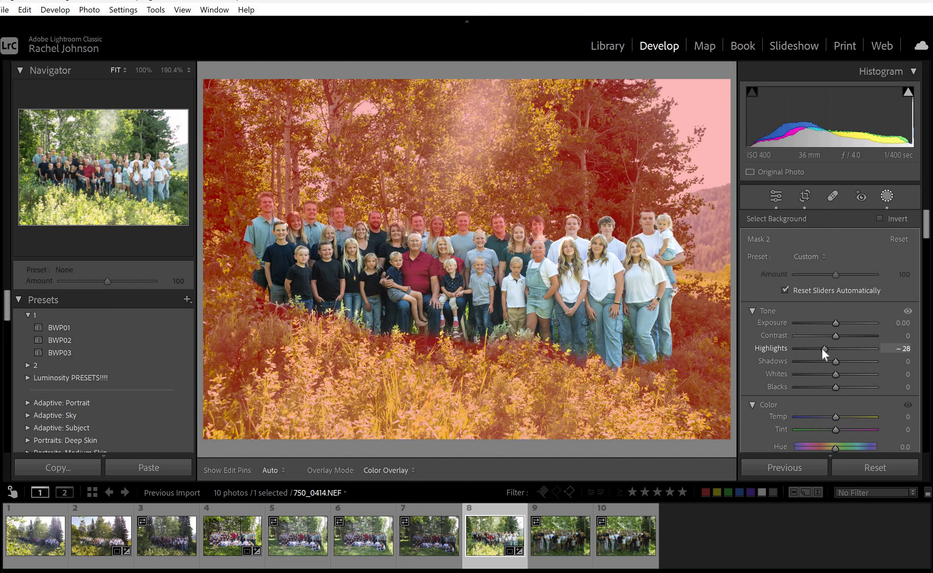
pyautogui.click(834, 321)
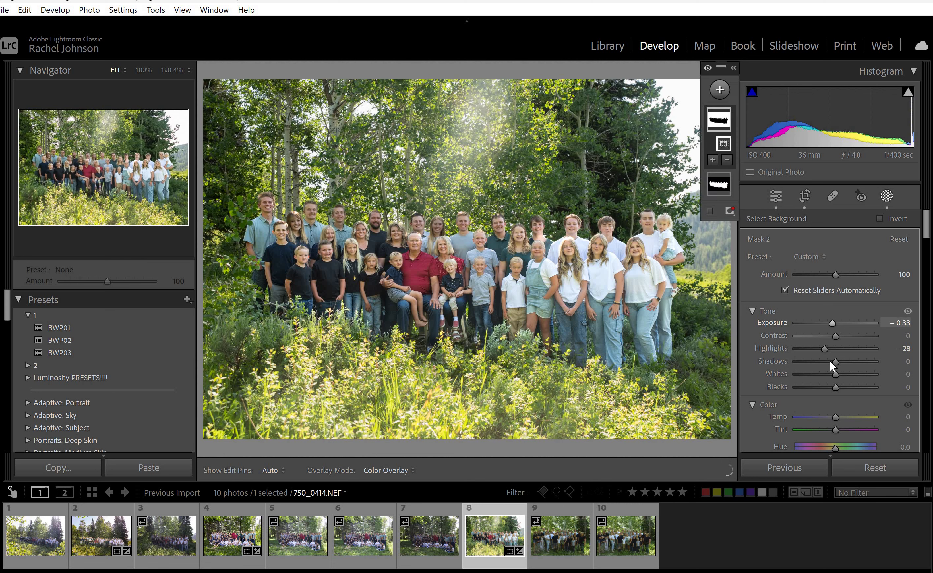
pyautogui.click(830, 362)
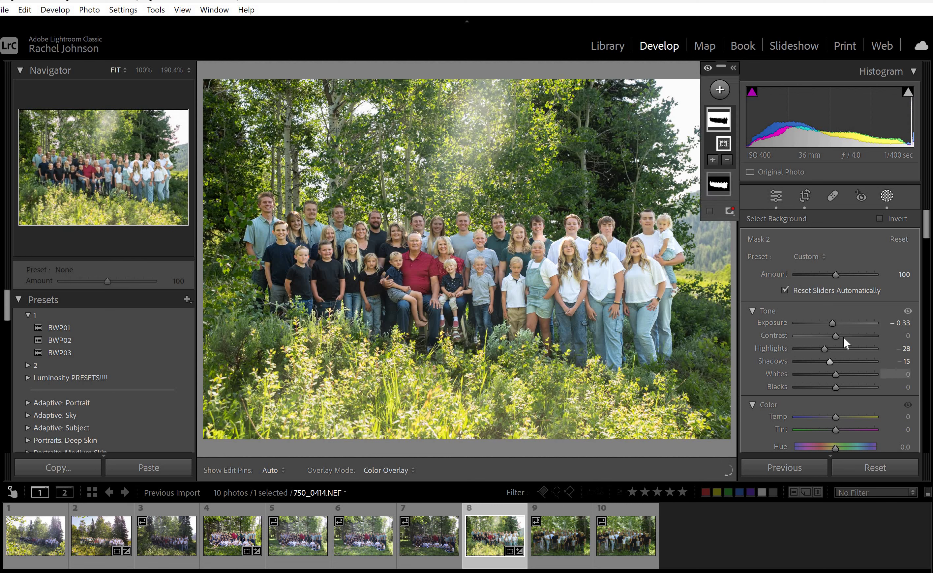
pyautogui.click(814, 349)
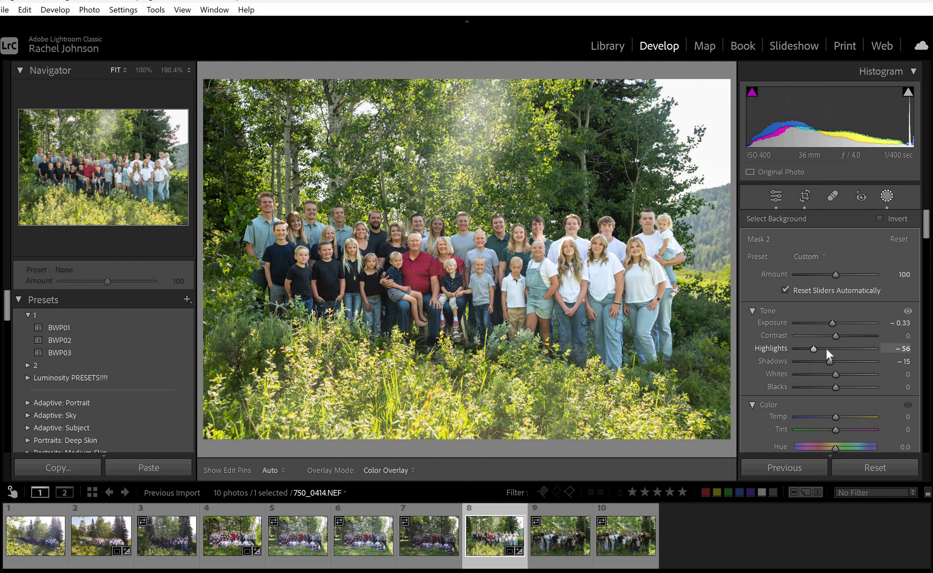
pyautogui.click(826, 349)
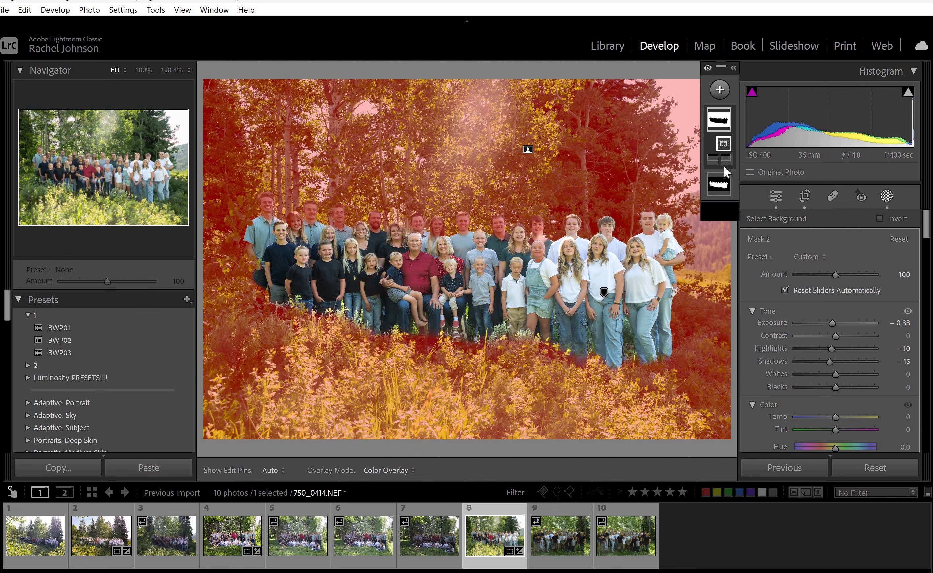
# Subtract from the background mask with a size 9.1 brush over the bearded man's face in the back row.
pyautogui.click(713, 160)
pyautogui.click(732, 279)
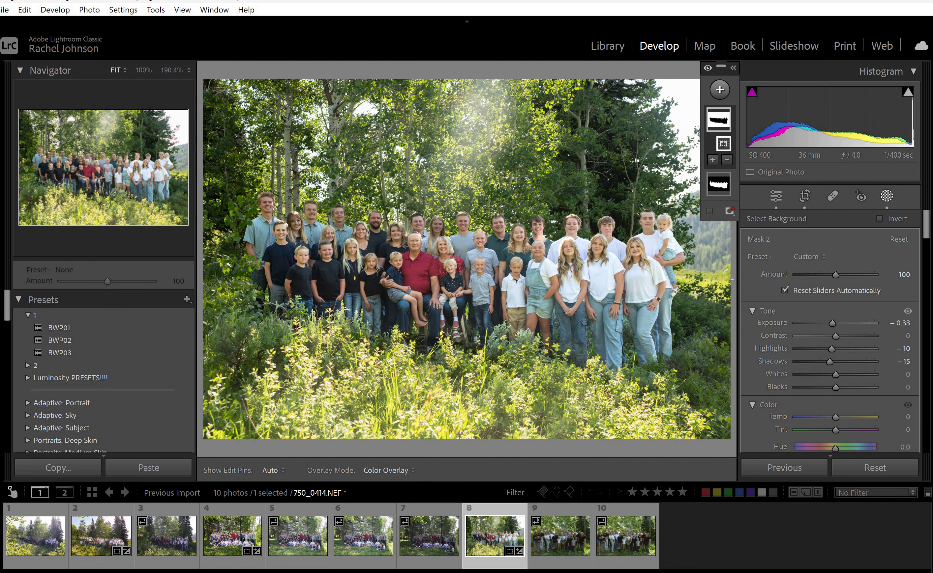
pyautogui.press('z')
pyautogui.moveTo(357, 263); pyautogui.dragTo(723, 313)
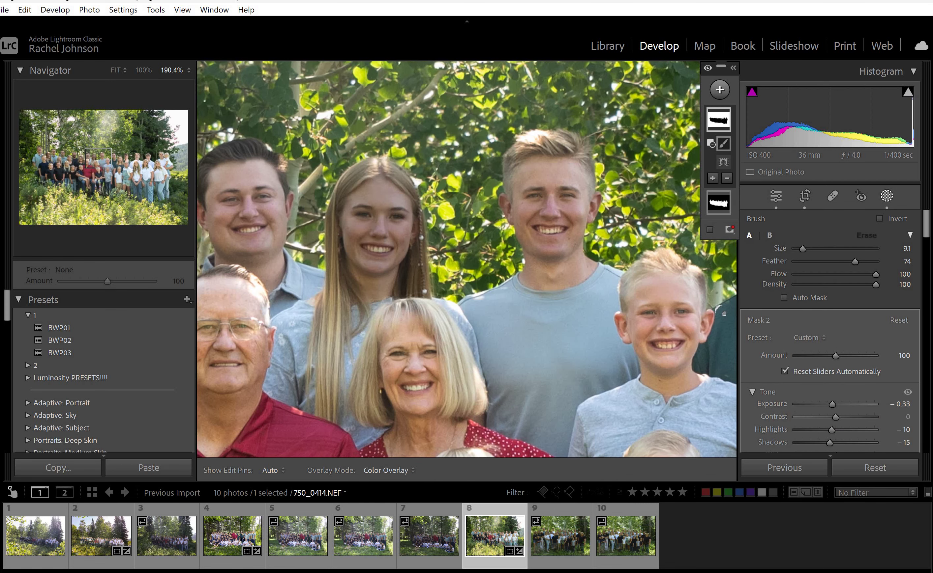
pyautogui.moveTo(406, 227)
pyautogui.mouseDown()
pyautogui.moveTo(347, 273)
pyautogui.moveTo(364, 193)
pyautogui.moveTo(337, 315)
pyautogui.moveTo(540, 320)
pyautogui.mouseUp()
pyautogui.click(69, 158)
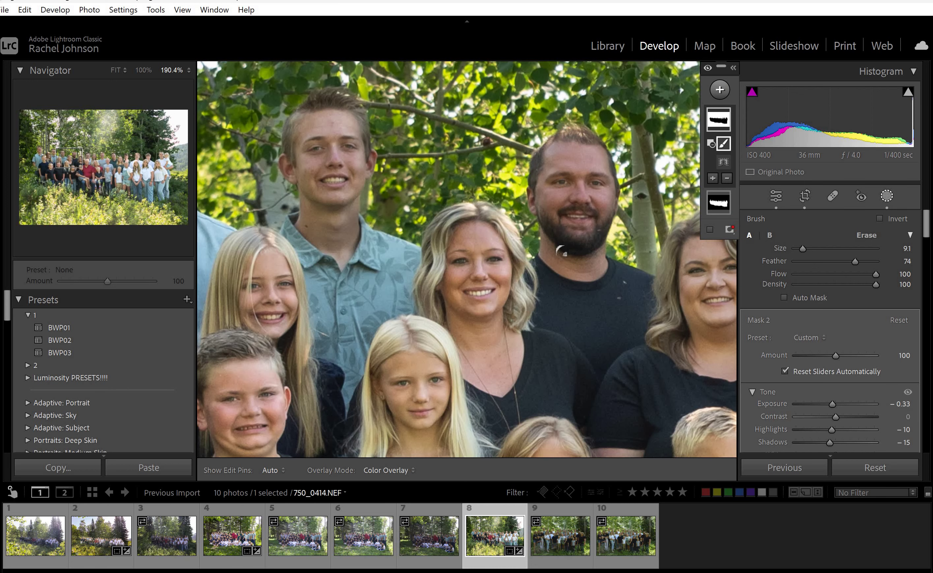
pyautogui.press('h')
pyautogui.moveTo(591, 318); pyautogui.dragTo(581, 321)
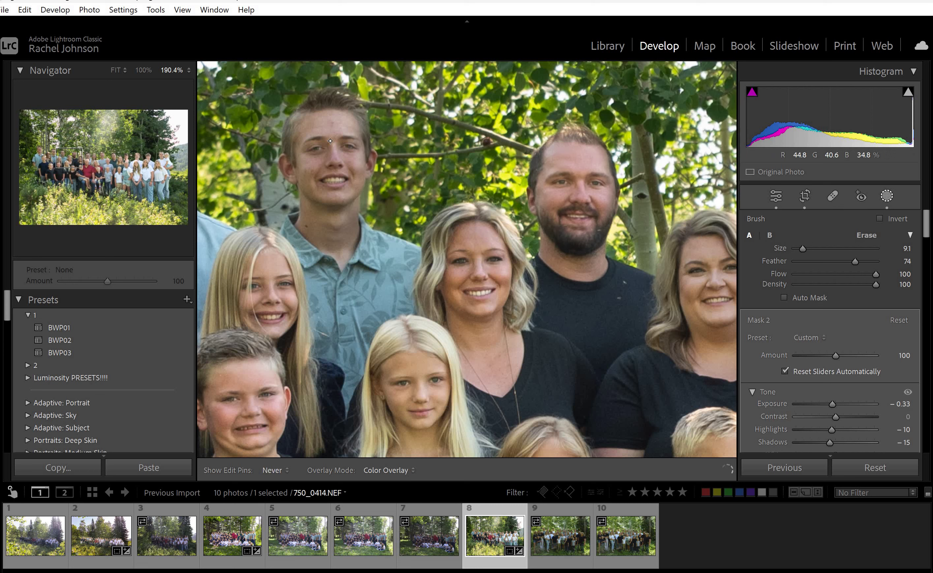
# Brush the background mask off the faces of the young men in the patterned and plain blue button shirts.
pyautogui.press('h')
pyautogui.press('h')
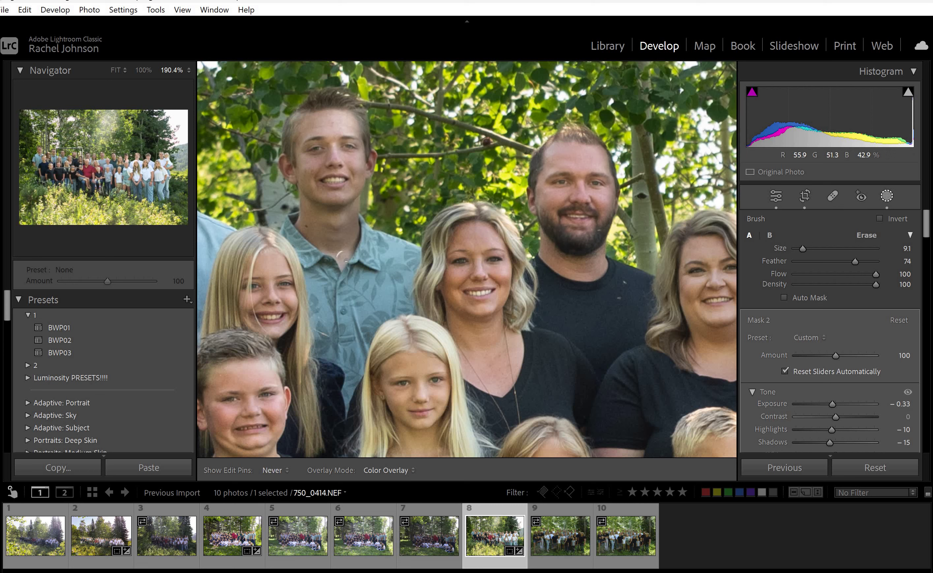
pyautogui.press('h')
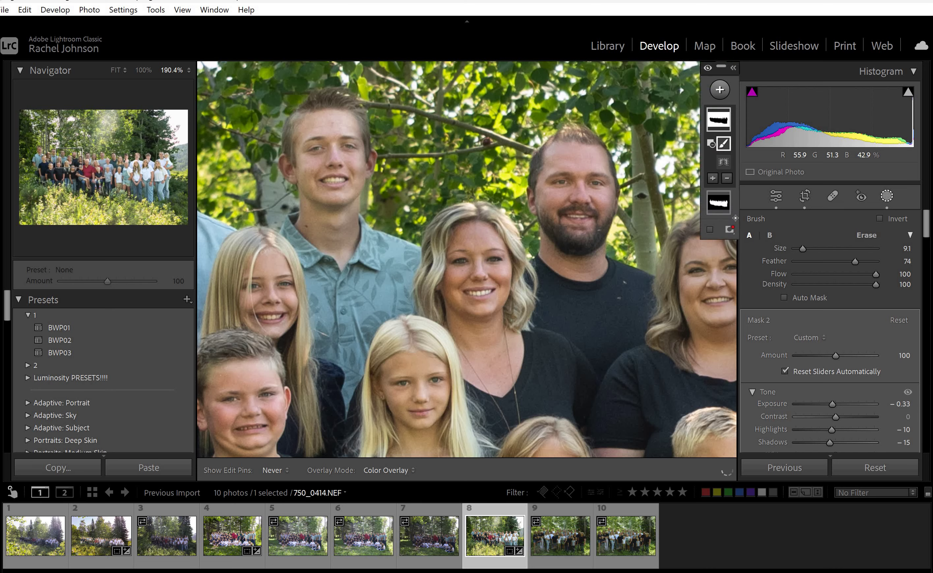
pyautogui.moveTo(242, 140); pyautogui.dragTo(520, 140)
pyautogui.press('h')
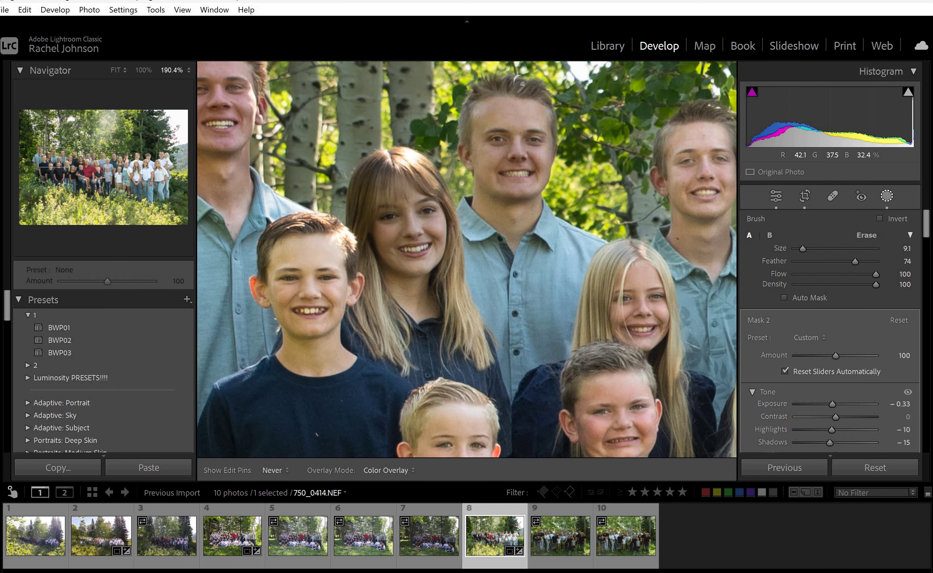
pyautogui.moveTo(519, 81)
pyautogui.mouseDown()
pyautogui.moveTo(534, 237)
pyautogui.moveTo(494, 115)
pyautogui.moveTo(524, 216)
pyautogui.mouseUp()
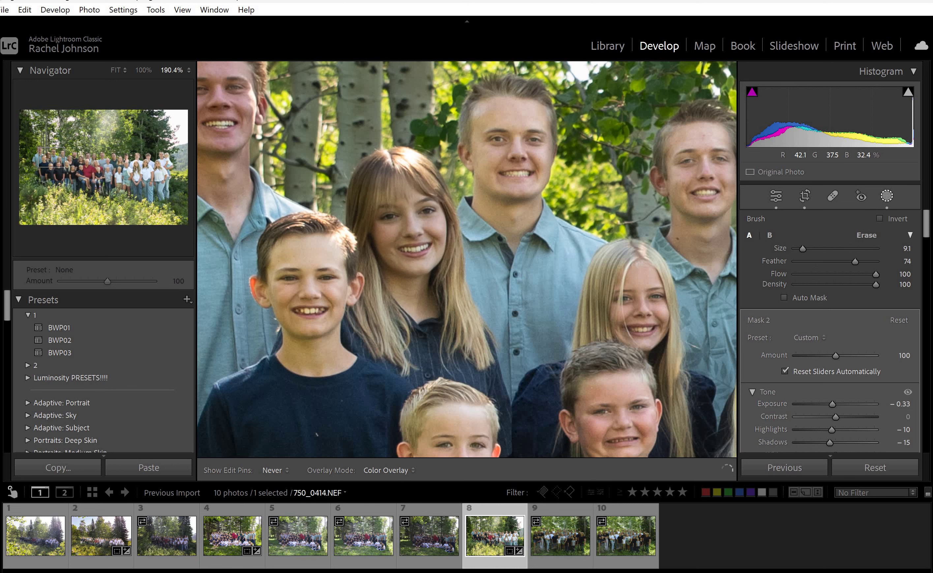
# Brush the background mask off the tall young man's face and shirt at the left end of the group.
pyautogui.moveTo(291, 153); pyautogui.dragTo(529, 301)
pyautogui.moveTo(441, 185)
pyautogui.mouseDown()
pyautogui.moveTo(415, 193)
pyautogui.moveTo(466, 303)
pyautogui.moveTo(405, 389)
pyautogui.mouseUp()
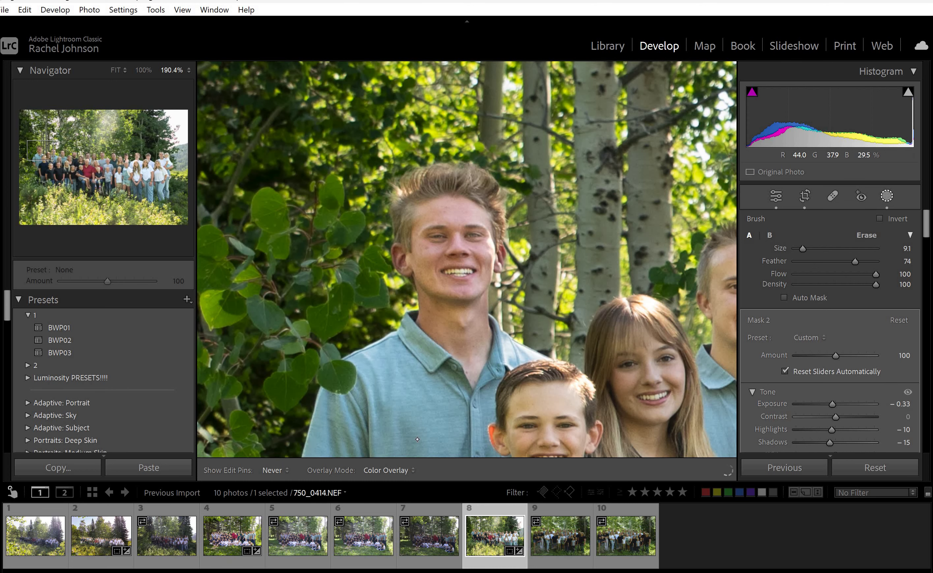
pyautogui.press('h')
pyautogui.press('z')
pyautogui.press('z')
pyautogui.press('z')
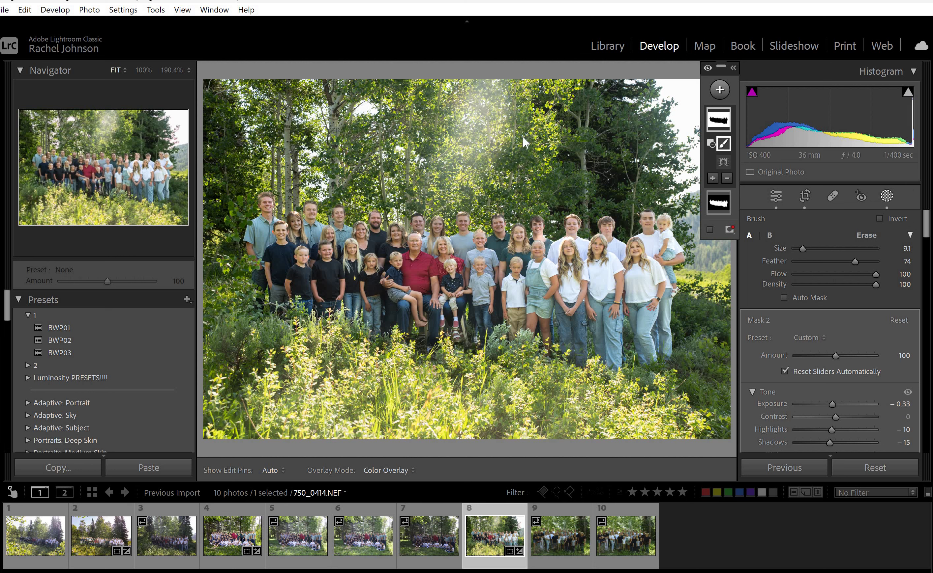
# Add a wide radial gradient mask over the bright foreground grass below the group and set its feather to 51.
pyautogui.click(890, 192)
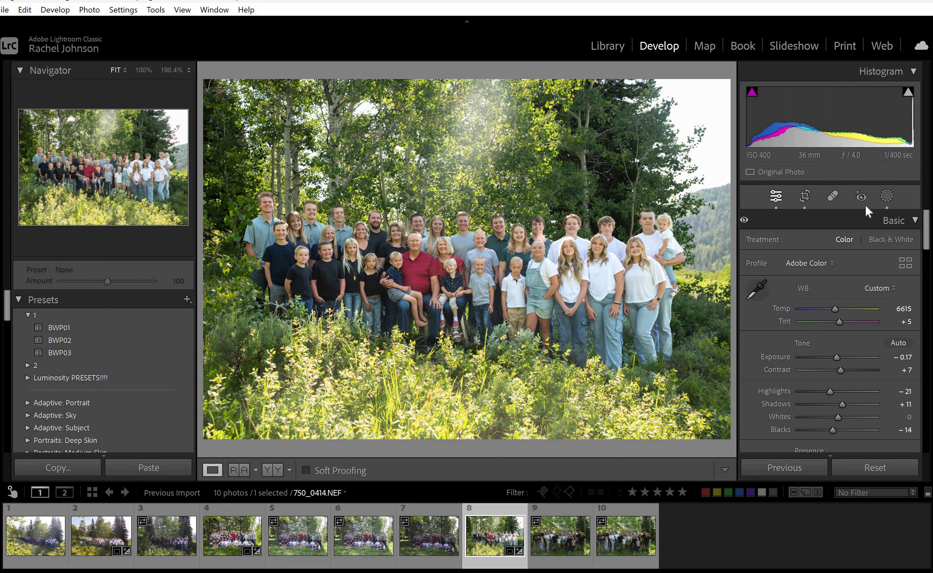
pyautogui.click(883, 197)
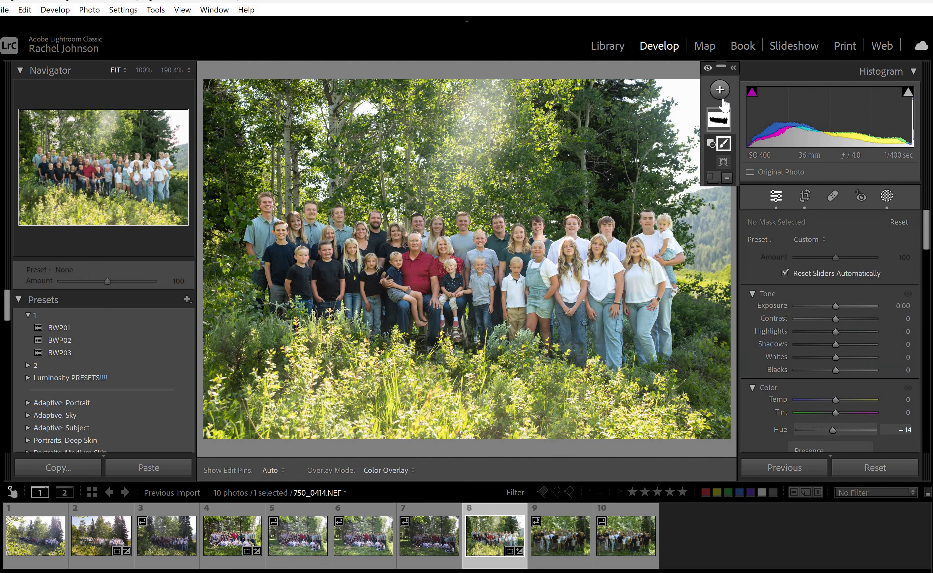
pyautogui.click(720, 89)
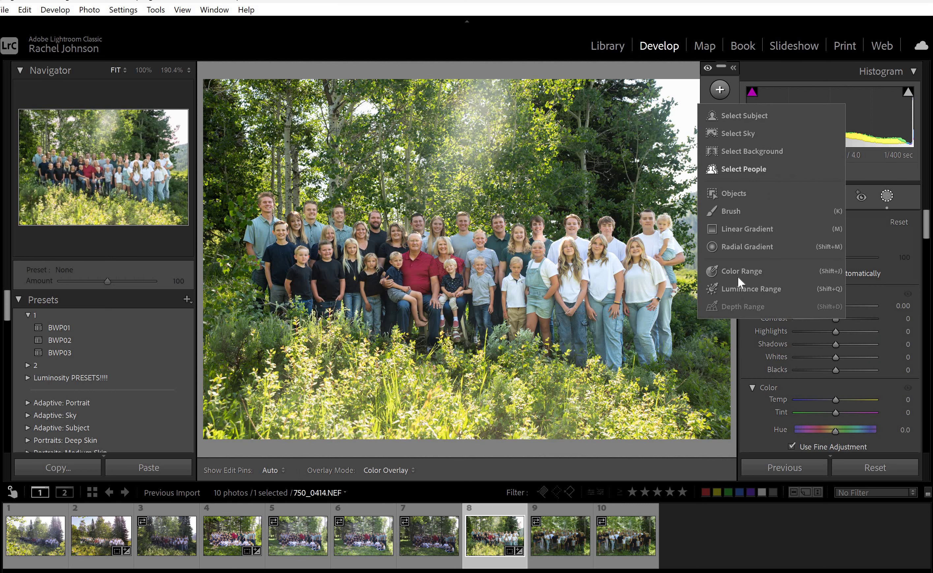
pyautogui.click(726, 248)
pyautogui.moveTo(445, 392); pyautogui.dragTo(686, 513)
pyautogui.moveTo(524, 369); pyautogui.dragTo(531, 400)
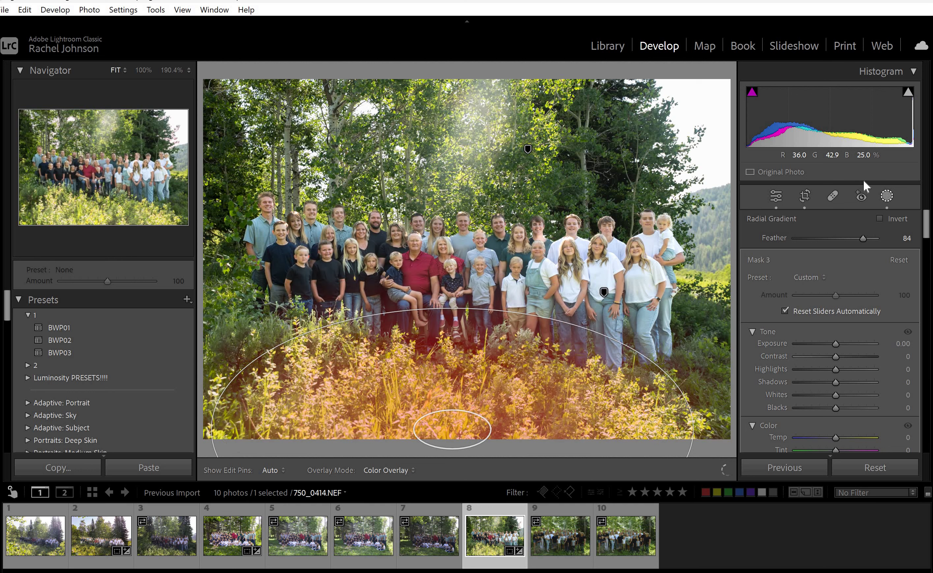
pyautogui.moveTo(829, 236); pyautogui.dragTo(836, 239)
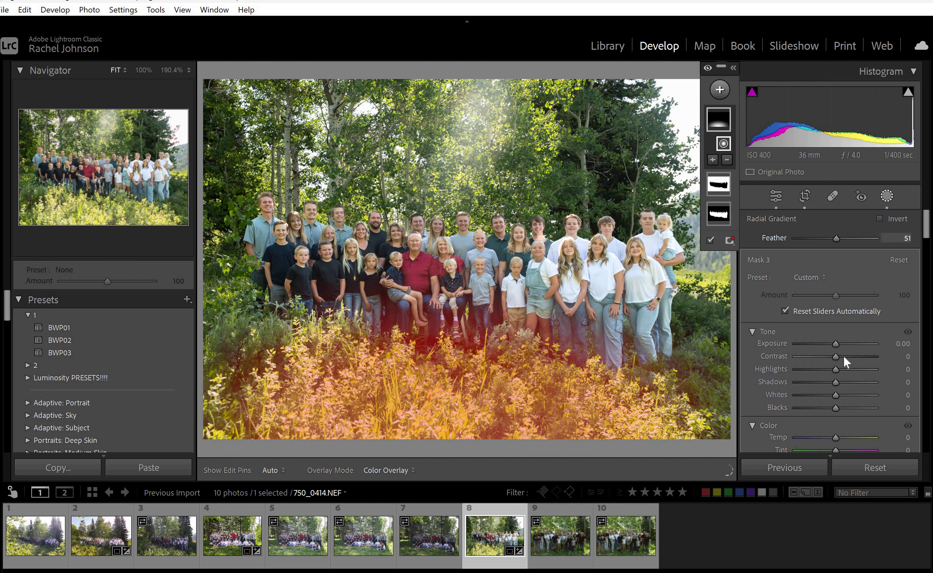
# Set the foreground radial mask's exposure to -0.70, highlights to -23, shadows to -21 and temperature to -17.
pyautogui.click(828, 344)
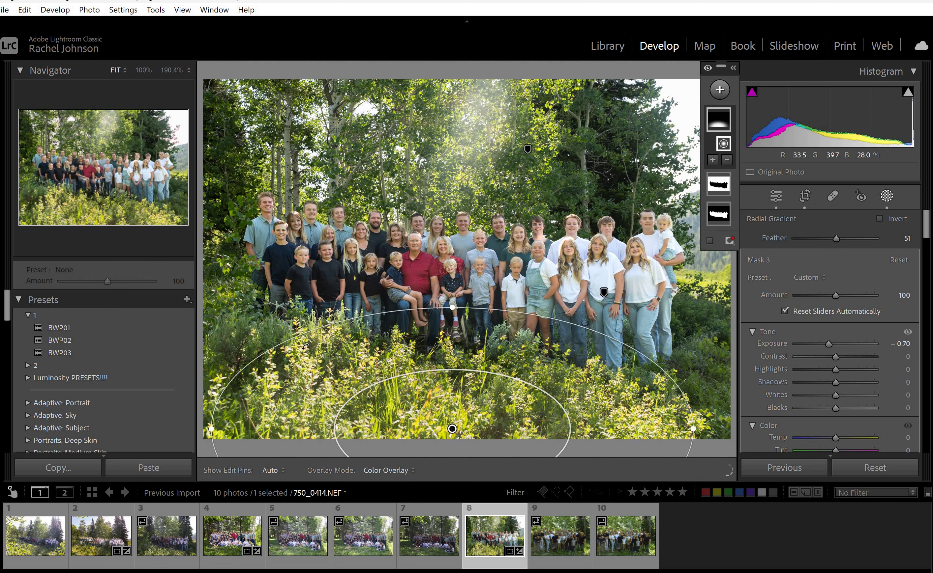
pyautogui.click(826, 369)
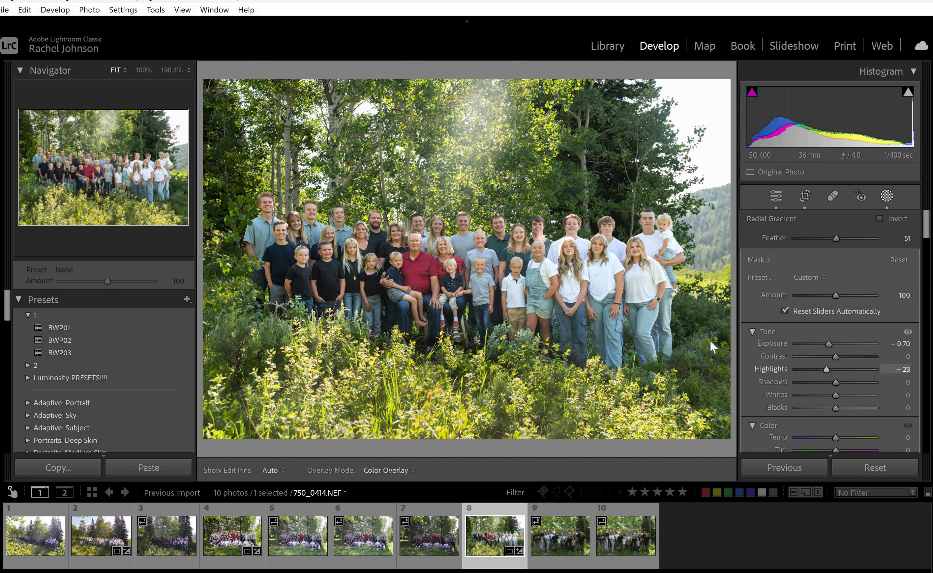
pyautogui.click(827, 382)
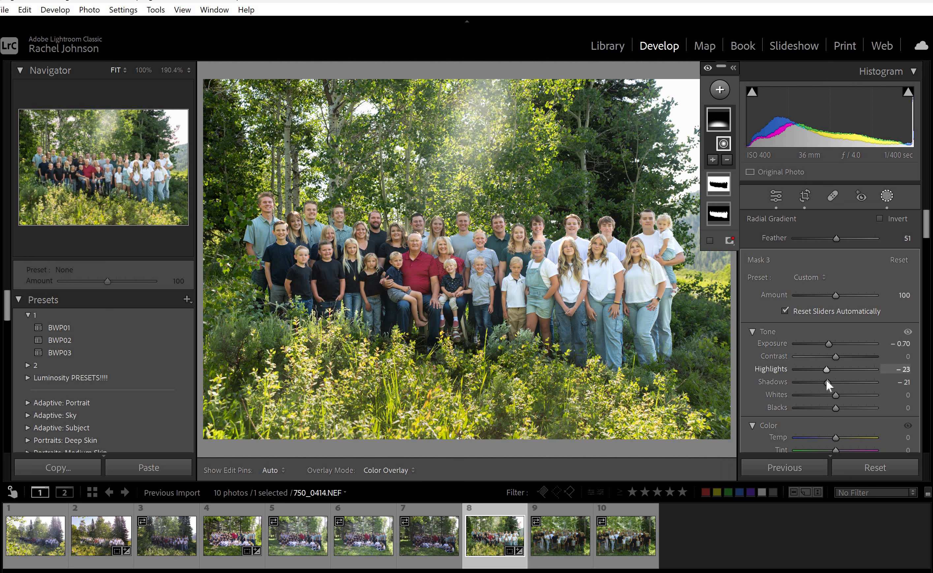
pyautogui.scroll(-1, 836, 404)
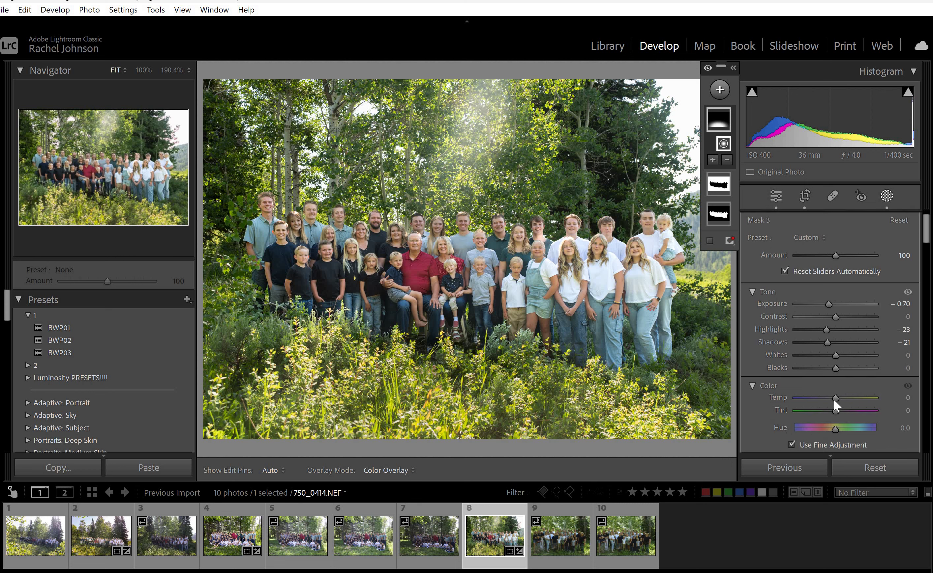
pyautogui.moveTo(834, 401); pyautogui.dragTo(831, 396)
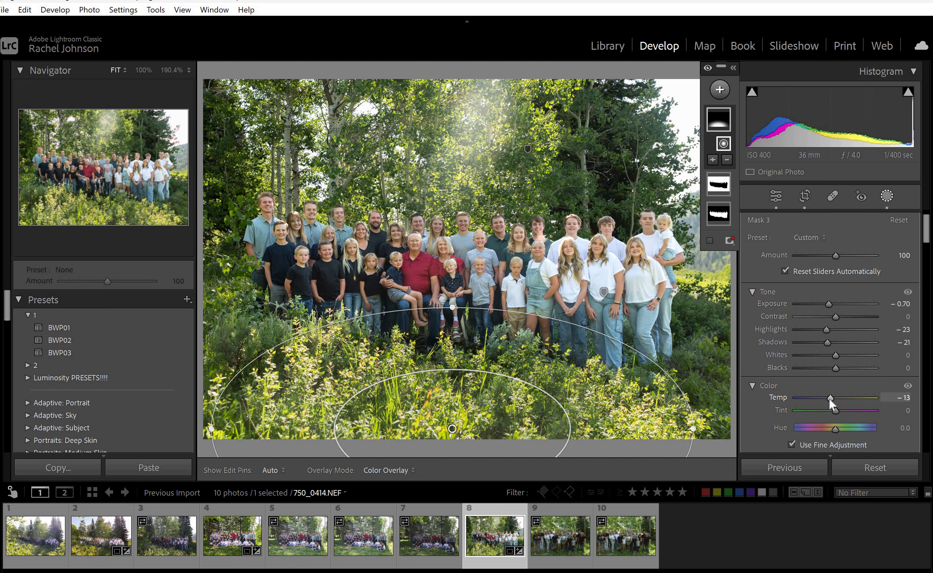
pyautogui.moveTo(829, 398); pyautogui.dragTo(826, 397)
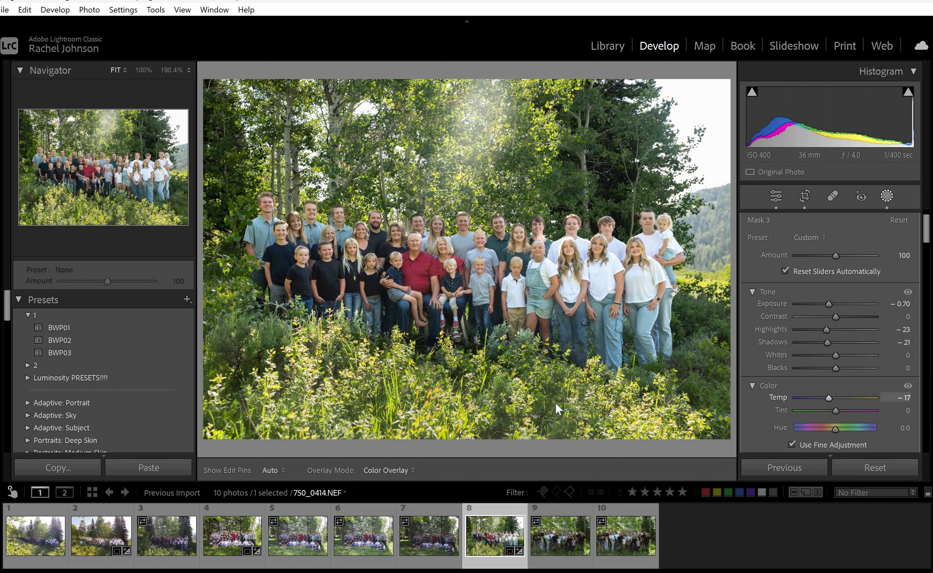
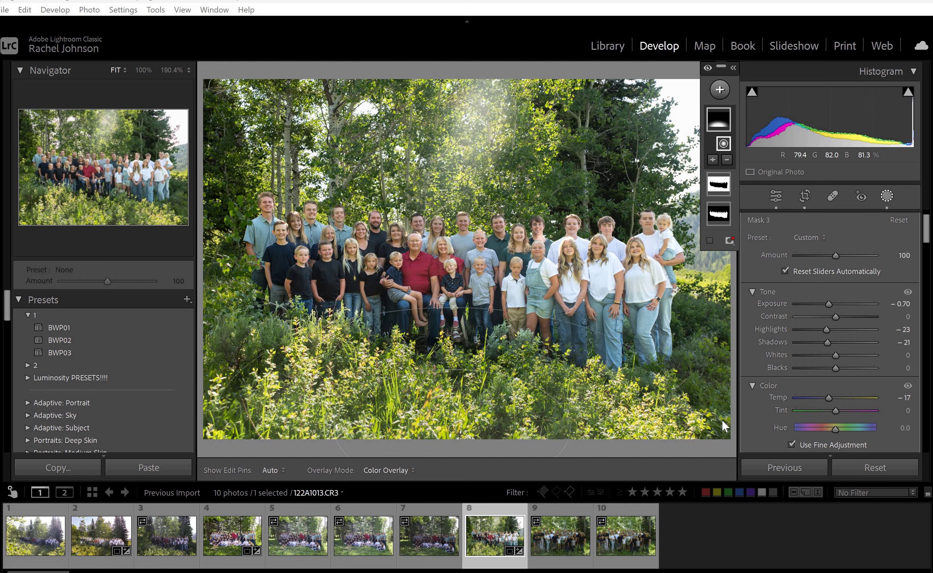
# Adjust the placement of the foreground radial mask over the bright grass and set its Amount to 178.
pyautogui.moveTo(709, 431); pyautogui.dragTo(726, 430)
pyautogui.moveTo(473, 381); pyautogui.dragTo(474, 405)
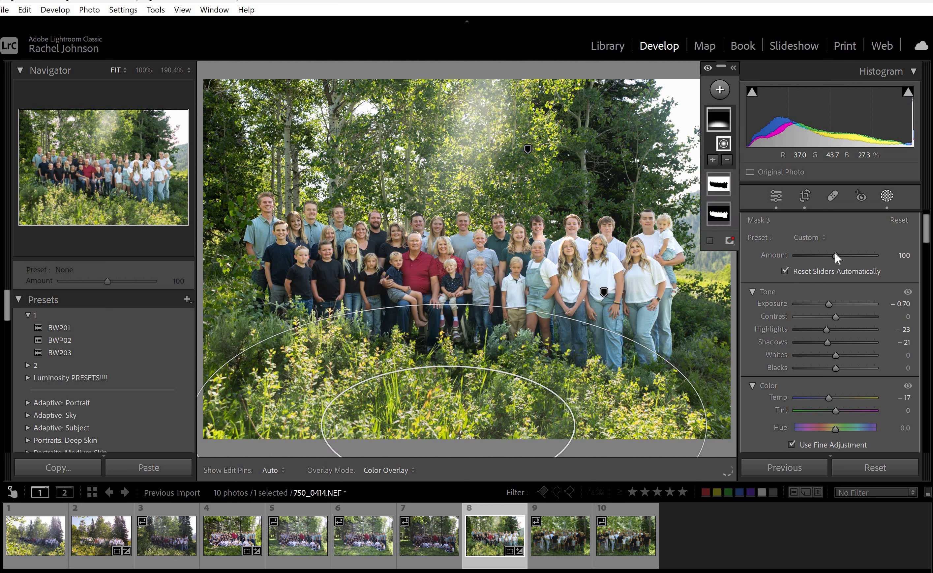
pyautogui.click(853, 255)
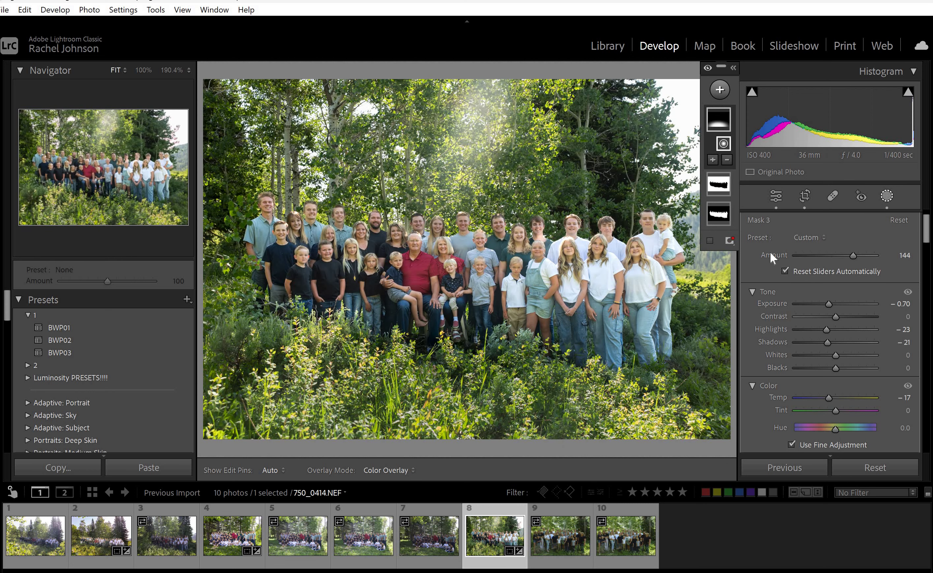
pyautogui.click(836, 256)
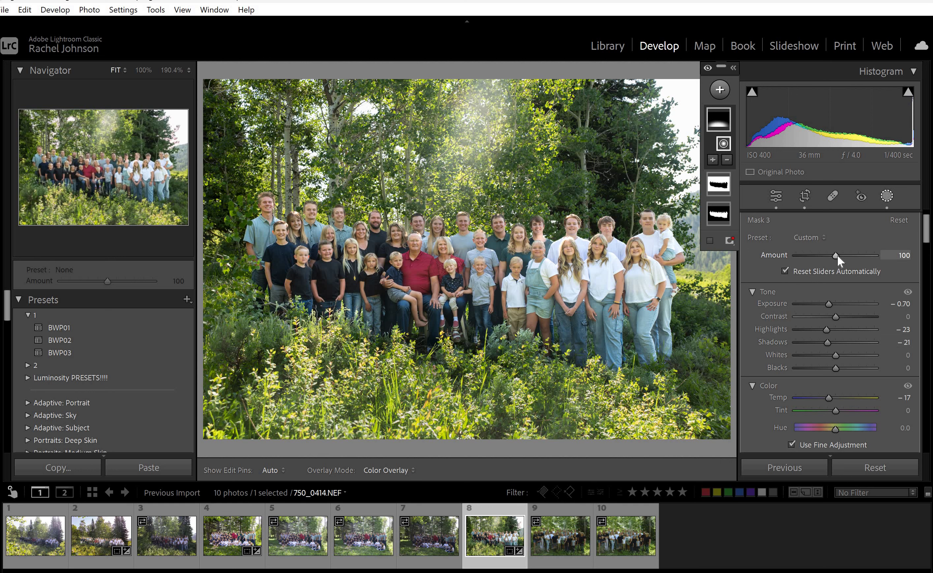
pyautogui.moveTo(836, 255); pyautogui.dragTo(885, 256)
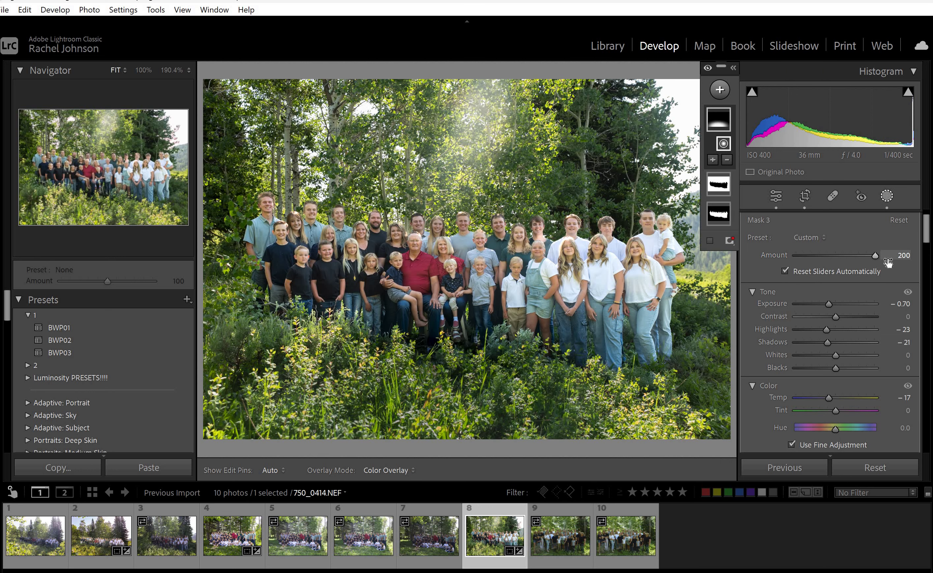
pyautogui.click(854, 255)
pyautogui.click(866, 256)
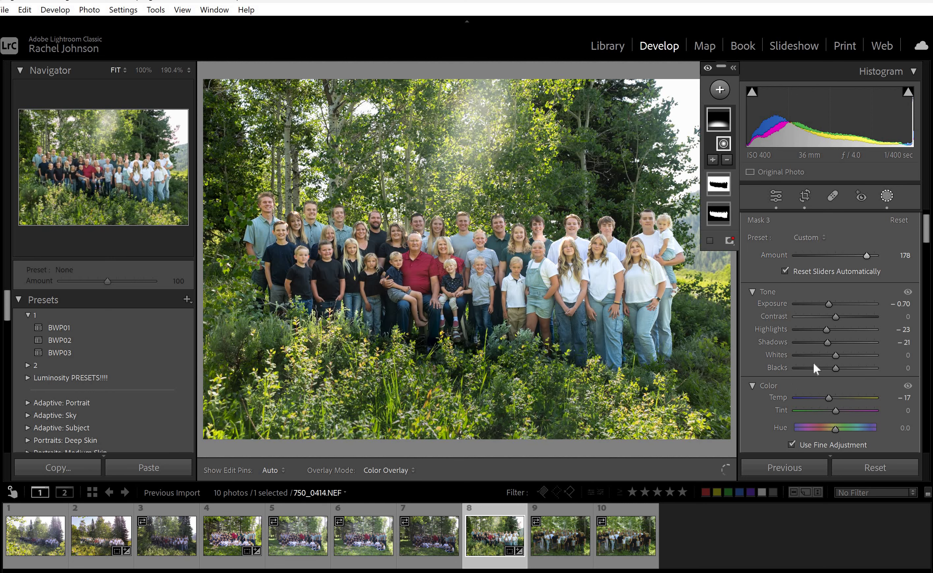
# Leave masking and compare the edited family photo with its original in a side-by-side before and after view.
pyautogui.click(887, 196)
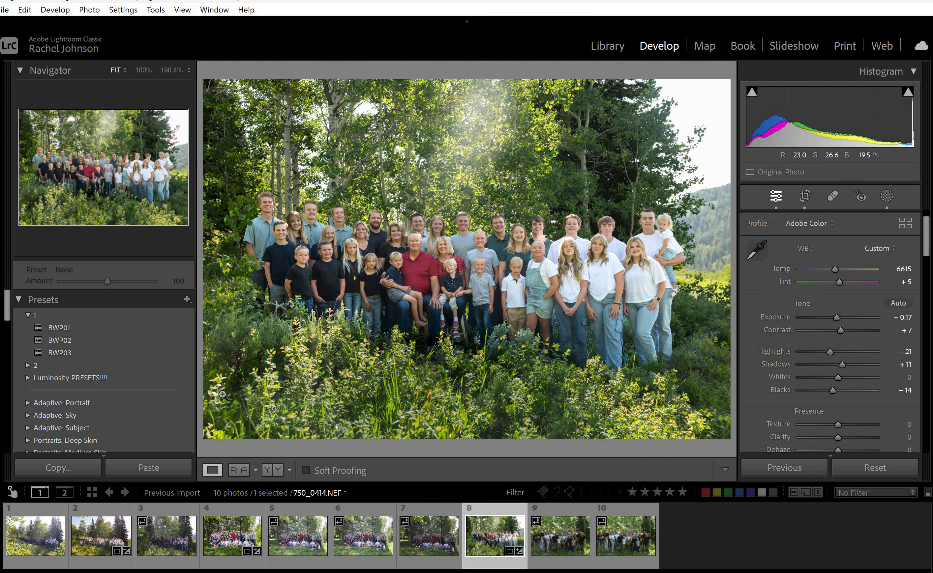
pyautogui.click(272, 470)
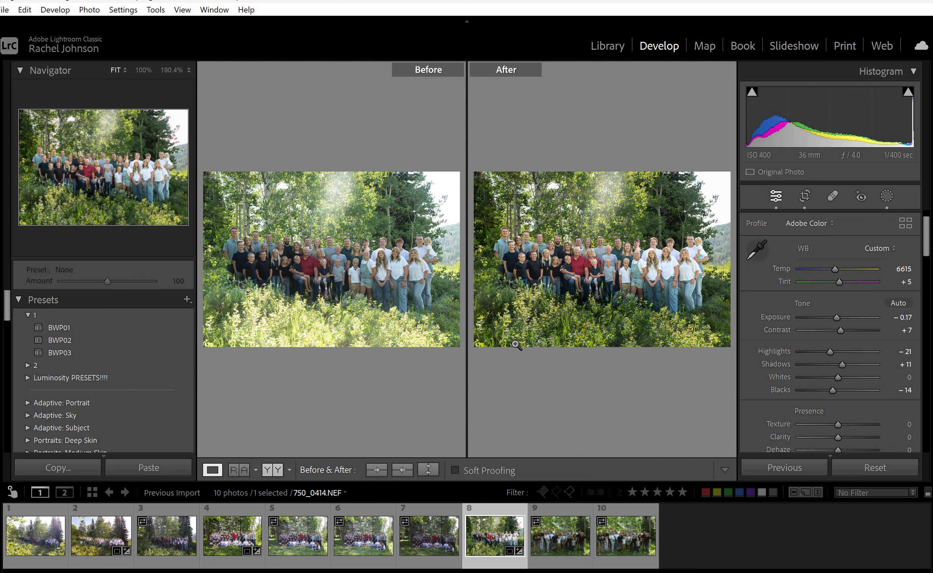
pyautogui.press('y')
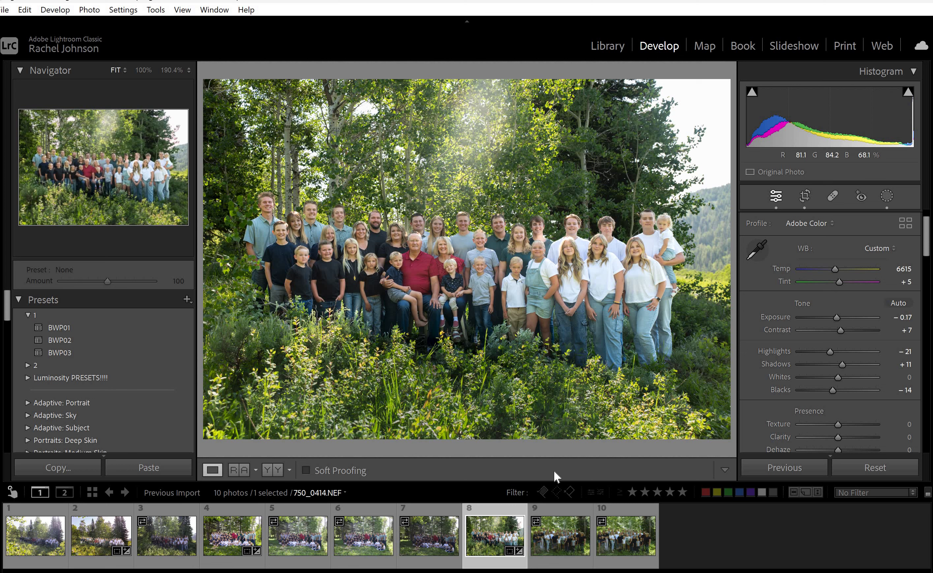
# Open the edited family photo in Photoshop, dismiss the What's new screen and maximize the window.
pyautogui.rightClick(496, 552)
pyautogui.moveTo(597, 239)
pyautogui.click(732, 239)
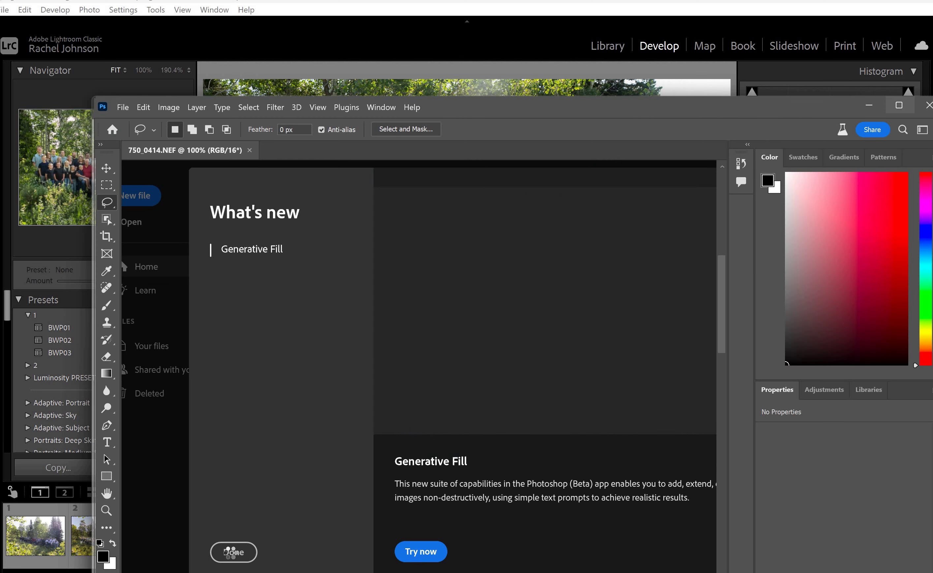
pyautogui.click(231, 552)
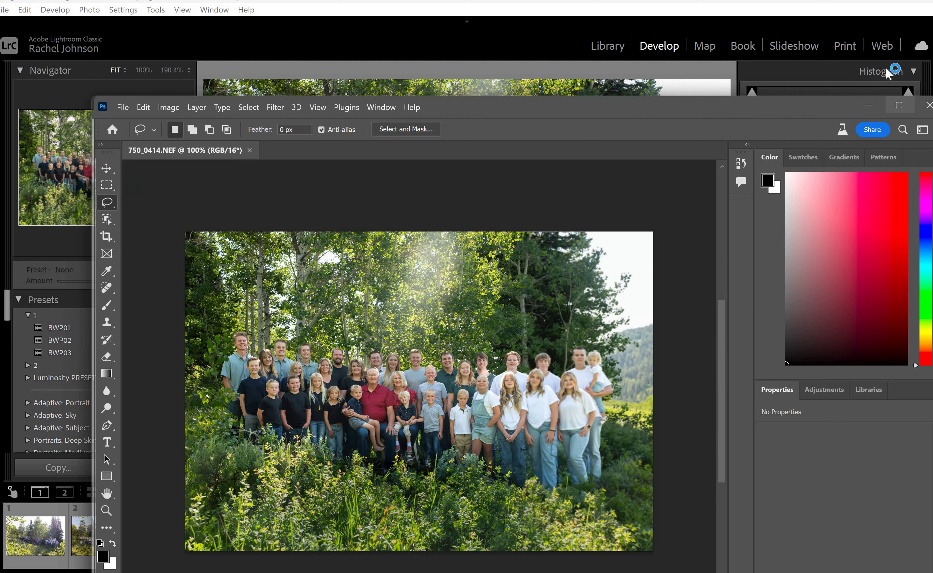
pyautogui.click(899, 104)
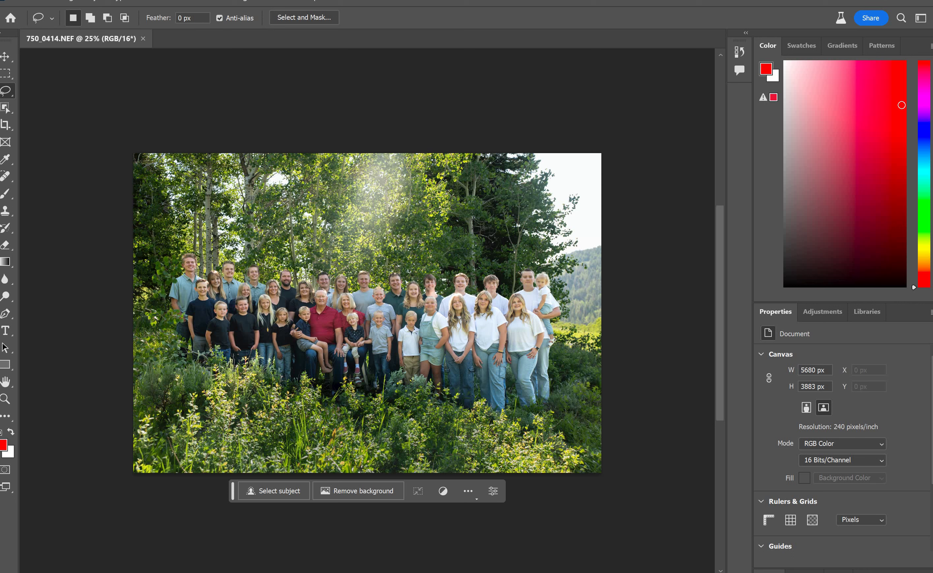
# Copy the sun flare from Ring Lens1.jpg onto the family photo as a new layer, accepting the depth difference, and dock the flare document as a tab.
pyautogui.moveTo(562, 110); pyautogui.dragTo(664, 183)
pyautogui.click(9, 57)
pyautogui.moveTo(426, 284); pyautogui.dragTo(222, 249)
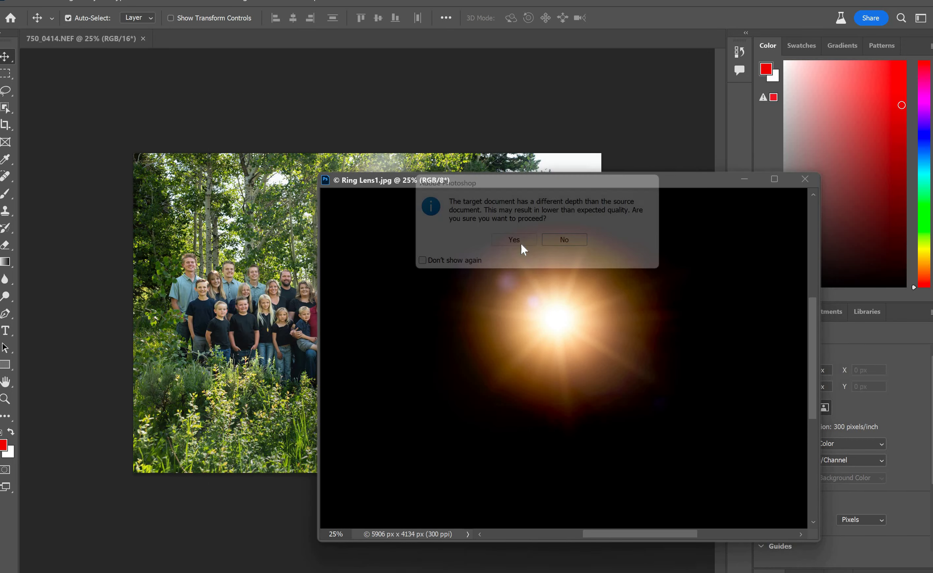
pyautogui.click(525, 244)
pyautogui.press('Return')
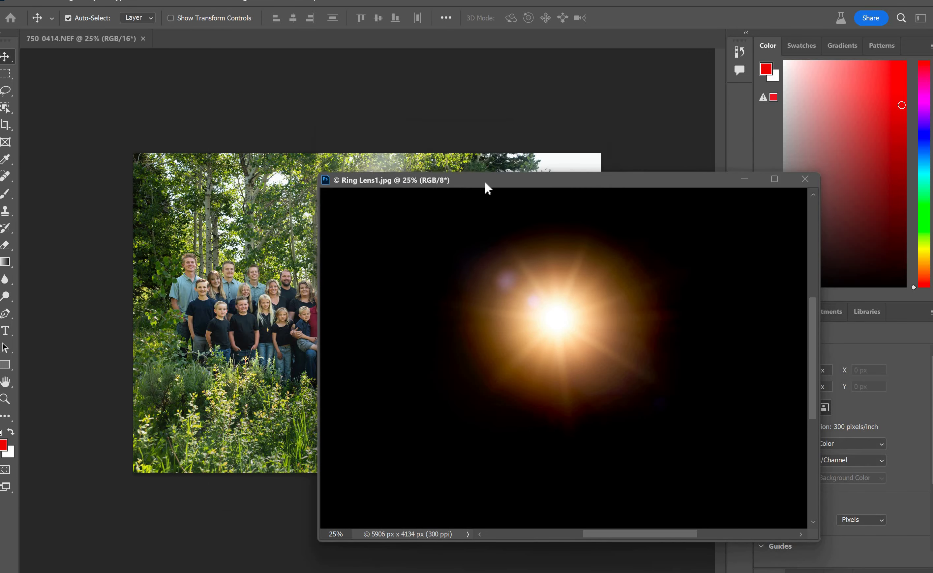
pyautogui.moveTo(391, 36); pyautogui.dragTo(391, 37)
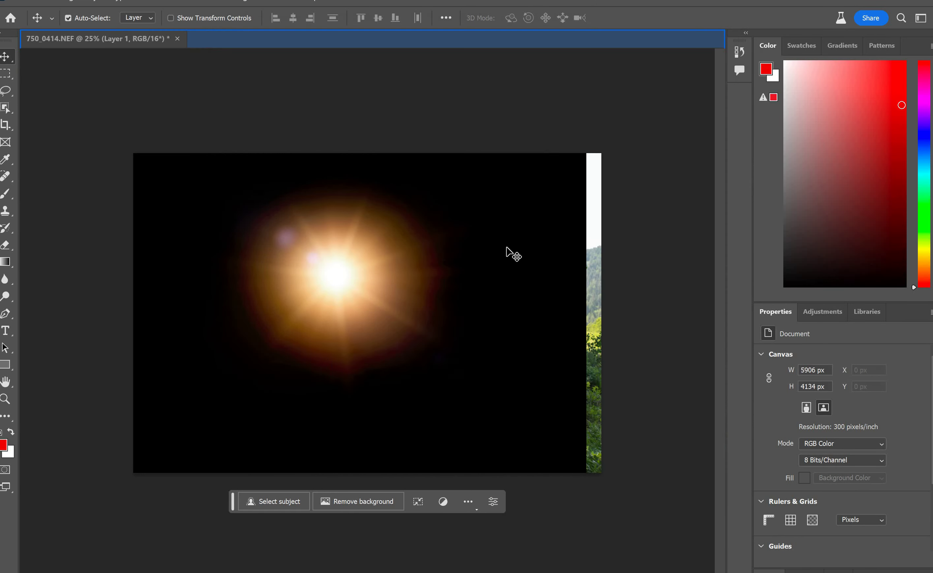
pyautogui.moveTo(540, 245); pyautogui.dragTo(590, 150)
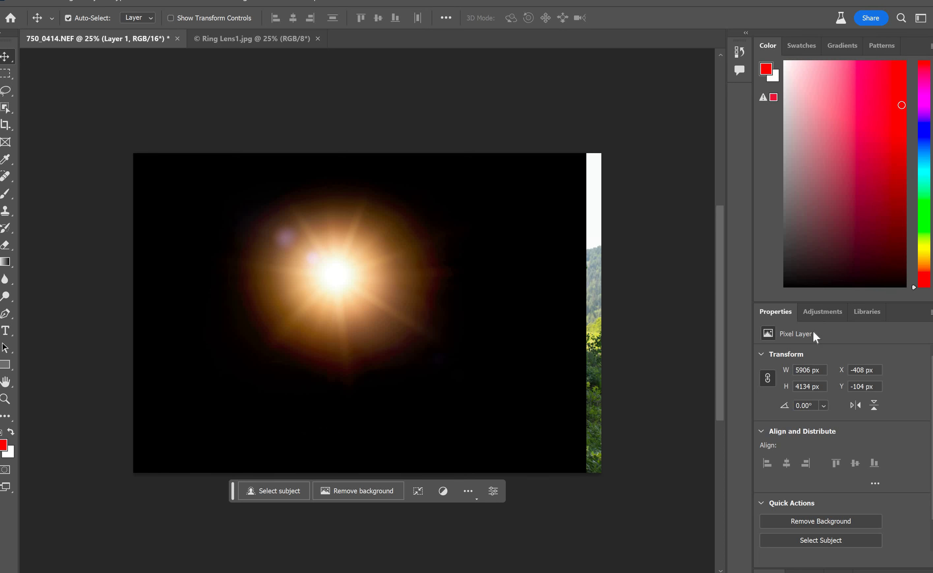
# Show the layer list and set the flare layer's blend mode to Screen.
pyautogui.click(736, 53)
pyautogui.press('F7')
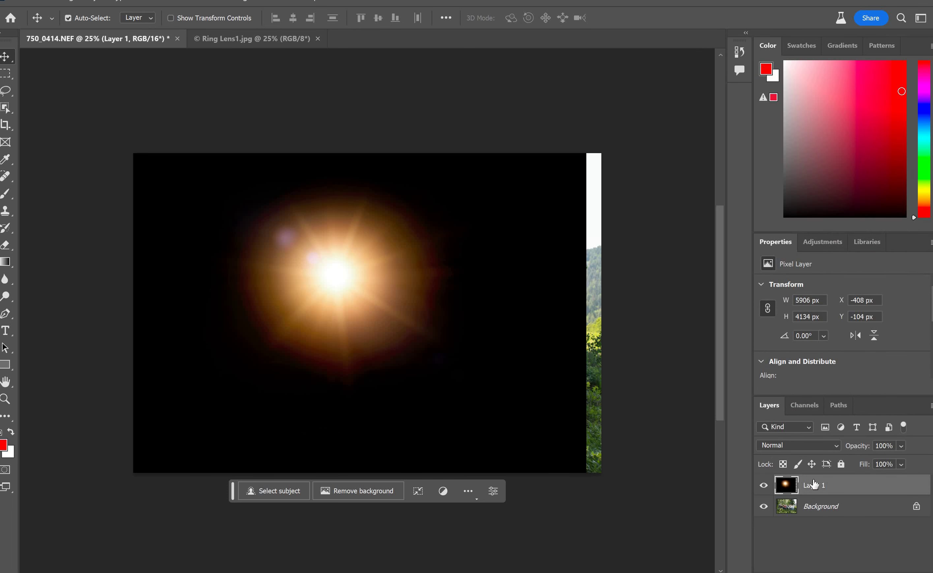
pyautogui.click(803, 446)
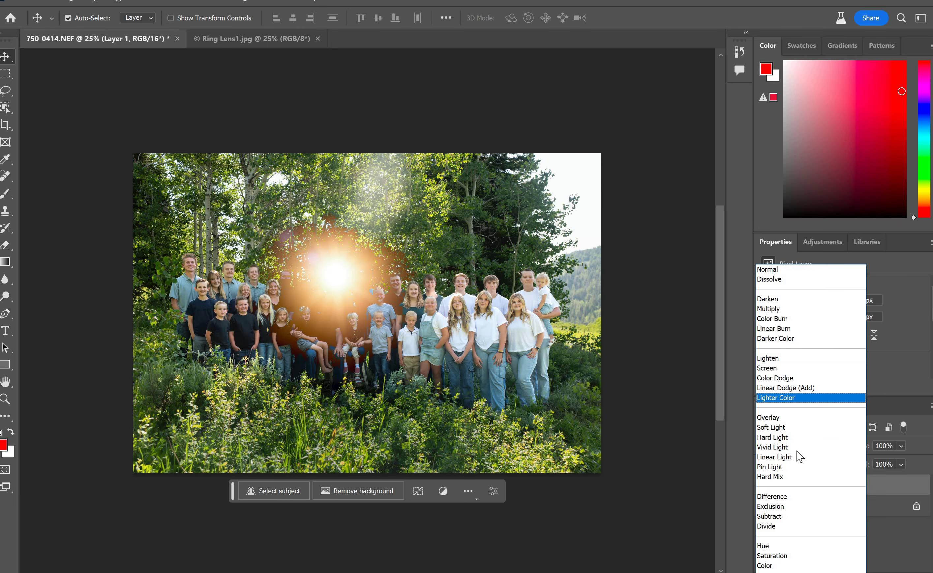
pyautogui.press('Escape')
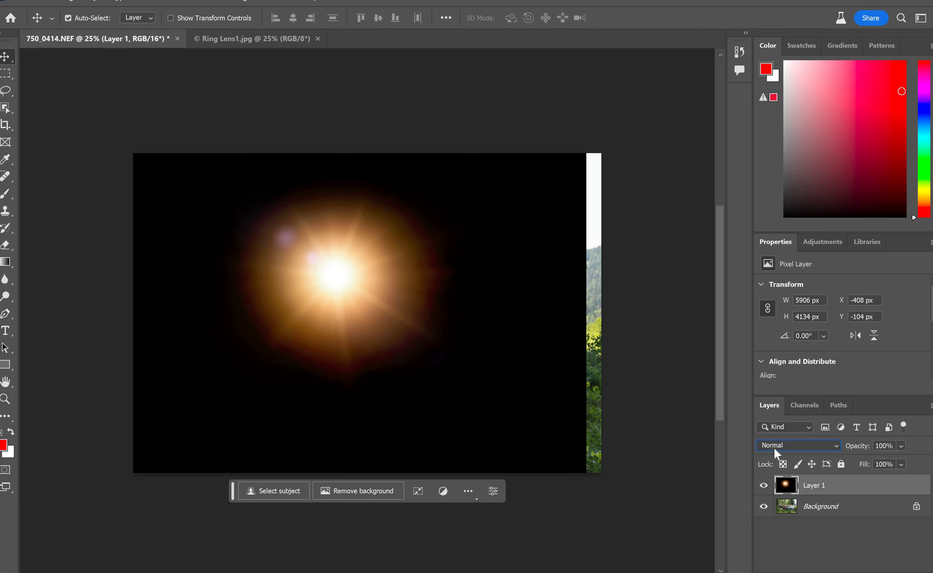
pyautogui.click(774, 450)
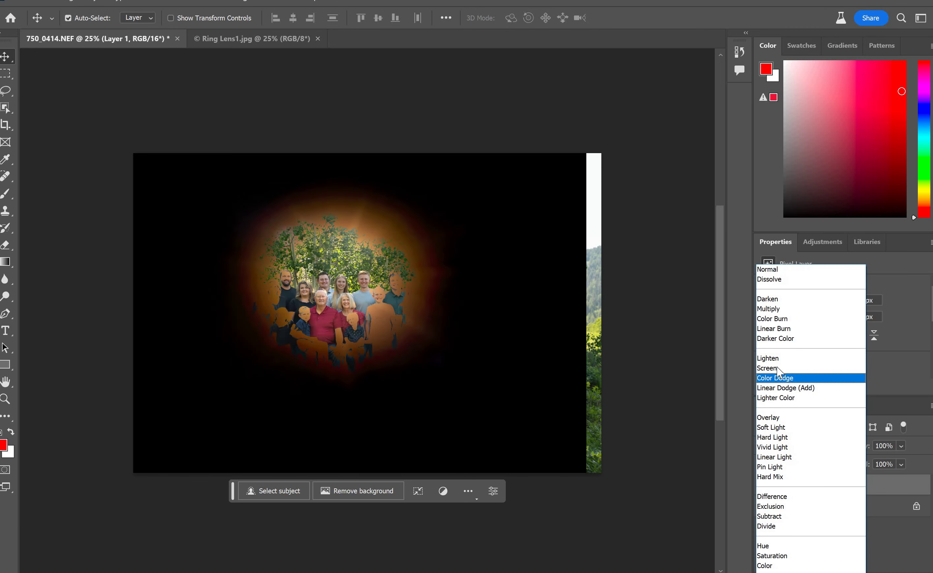
pyautogui.click(776, 368)
# Try the flare in different spots over the seated people in the middle of the group.
pyautogui.moveTo(360, 299); pyautogui.dragTo(315, 351)
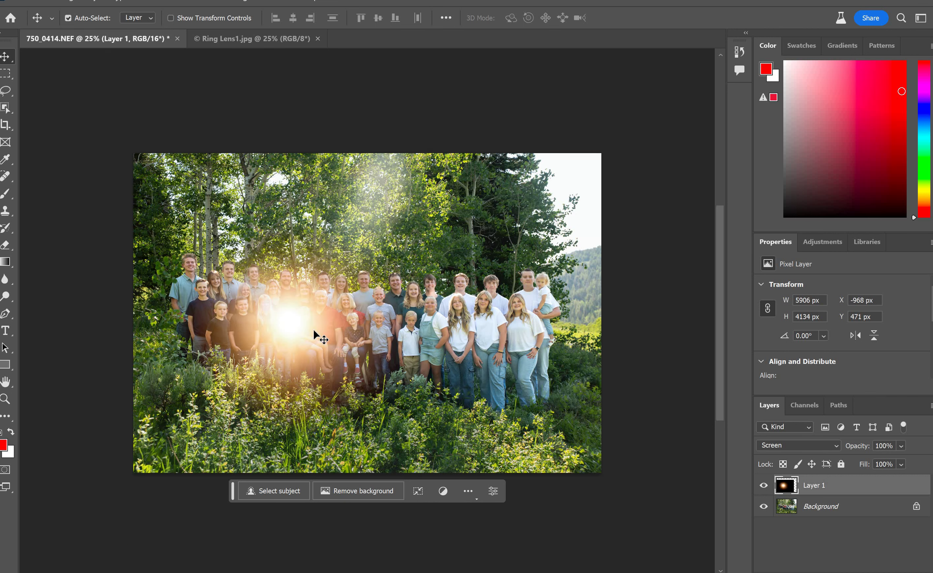
pyautogui.hscroll(2, 318, 325)
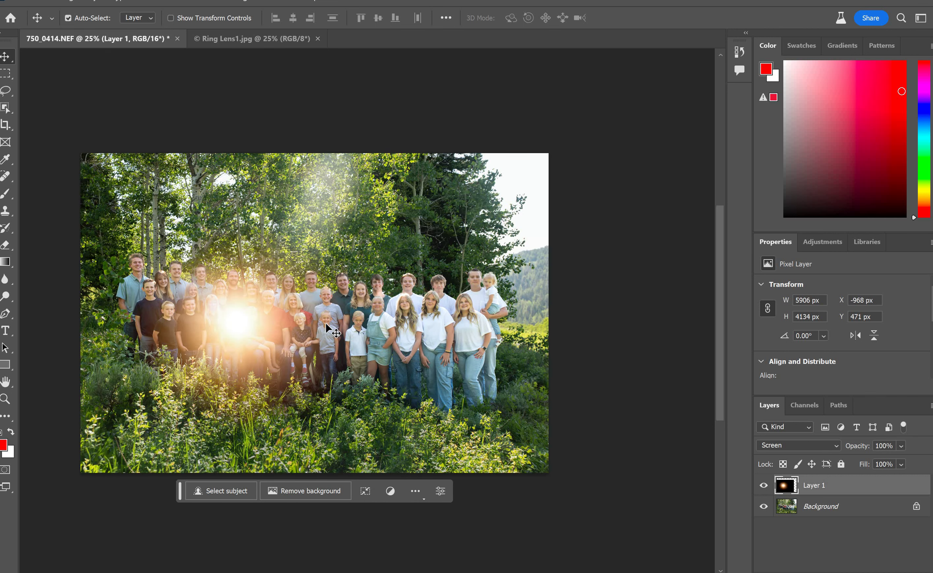
pyautogui.hscroll(2, 325, 323)
pyautogui.hscroll(-4, 325, 323)
pyautogui.moveTo(365, 327); pyautogui.dragTo(412, 387)
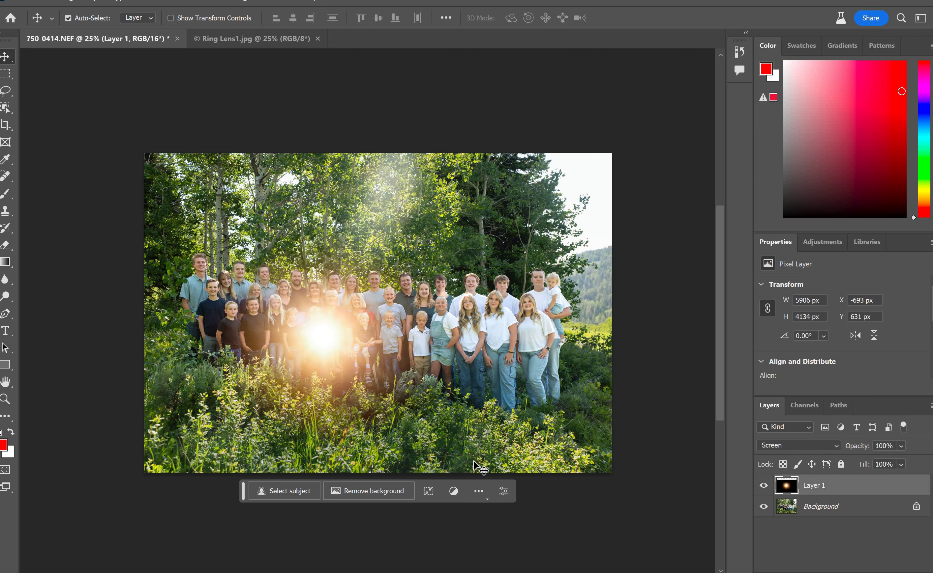
# Transform the flare layer, scaling it to 51.68% and placing it over the sunlit gap in the trees.
pyautogui.click(428, 491)
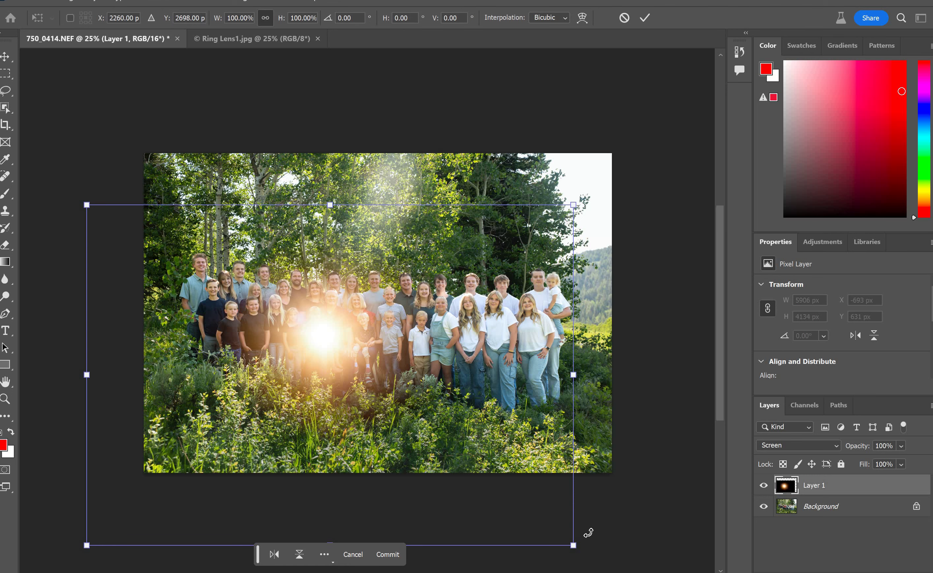
pyautogui.moveTo(566, 540); pyautogui.dragTo(204, 340)
pyautogui.moveTo(172, 307); pyautogui.dragTo(338, 222)
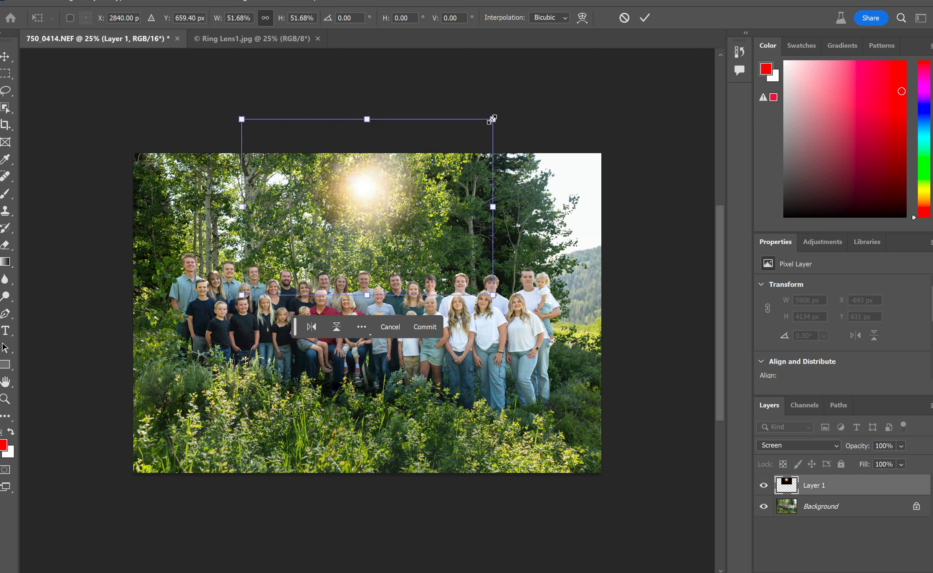
# Try the flare at 36.78% scale in the trees and over the tall young man at the left end of the group.
pyautogui.moveTo(508, 116); pyautogui.dragTo(528, 95)
pyautogui.moveTo(431, 175); pyautogui.dragTo(420, 172)
pyautogui.moveTo(324, 235); pyautogui.dragTo(376, 210)
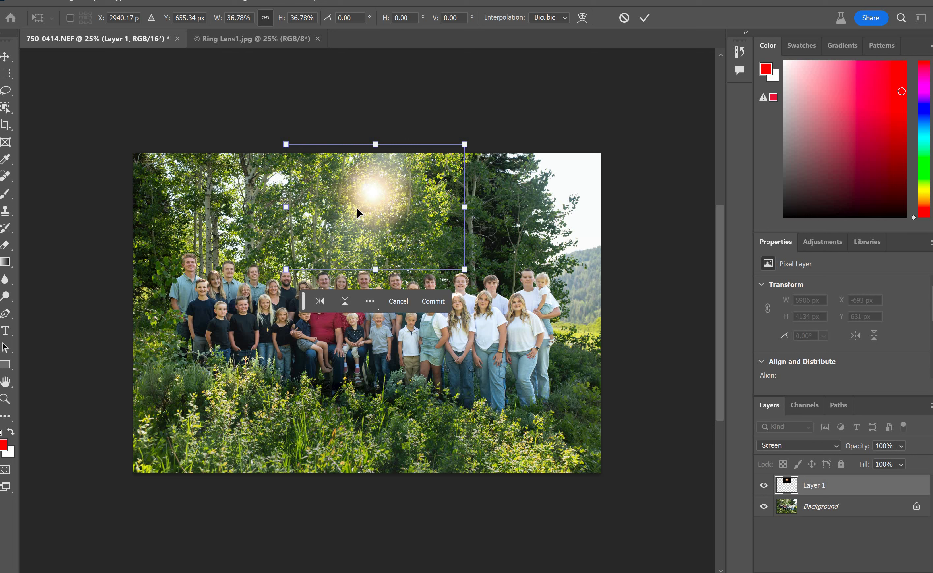
pyautogui.moveTo(376, 199); pyautogui.dragTo(185, 267)
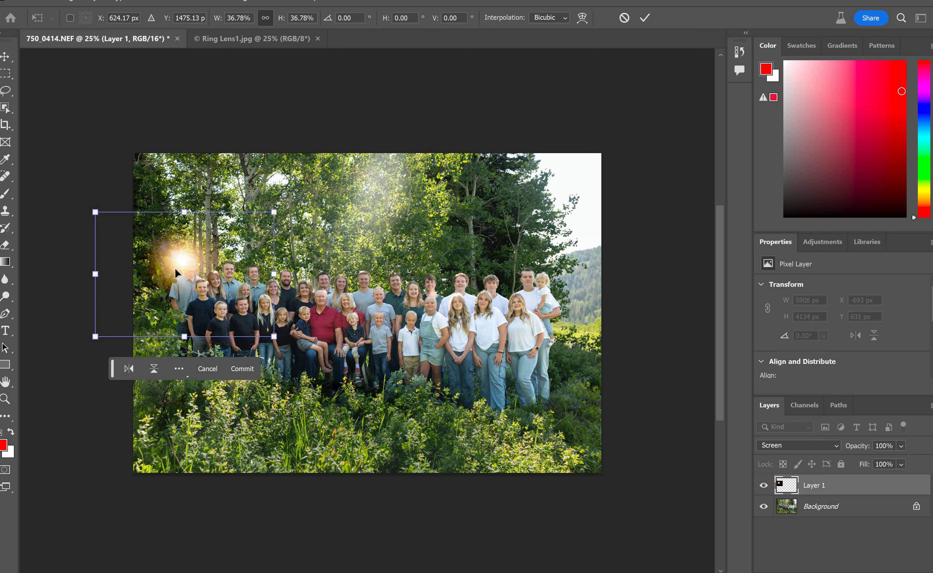
# Scale the flare to 53.05%, position it at the photo's upper edge where the light rays enter the trees, and commit the transform.
pyautogui.moveTo(433, 155); pyautogui.dragTo(557, 290)
pyautogui.moveTo(463, 245); pyautogui.dragTo(410, 190)
pyautogui.press('Right')
pyautogui.press('Right')
pyautogui.press('Right')
pyautogui.press('Down')
pyautogui.press('Down')
pyautogui.press('Down')
pyautogui.press('Down')
pyautogui.press('Down')
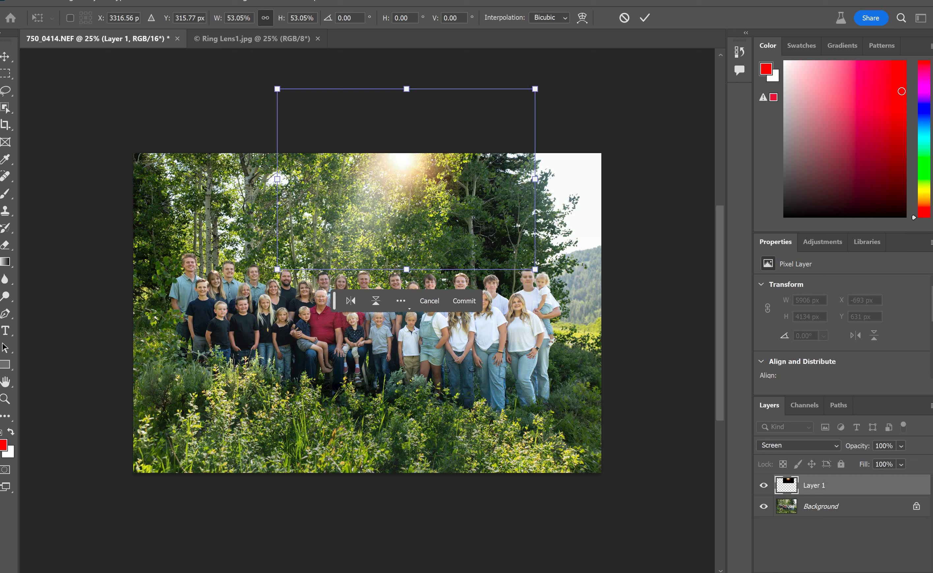
pyautogui.press('Return')
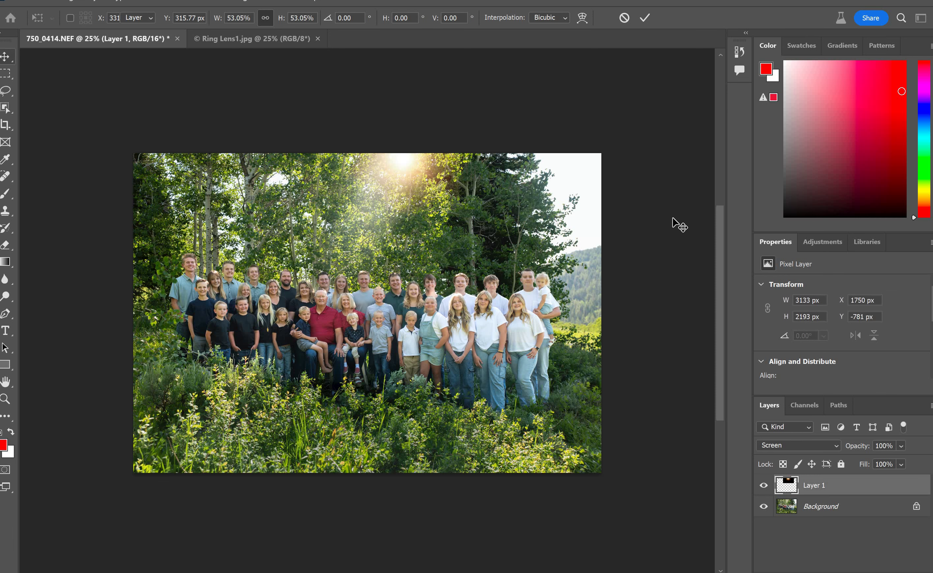
# Merge the flare layer into the background and save the photo to the Desktop as the ZIP-compressed TIFF 750_0414-Edit.
pyautogui.click(625, 262)
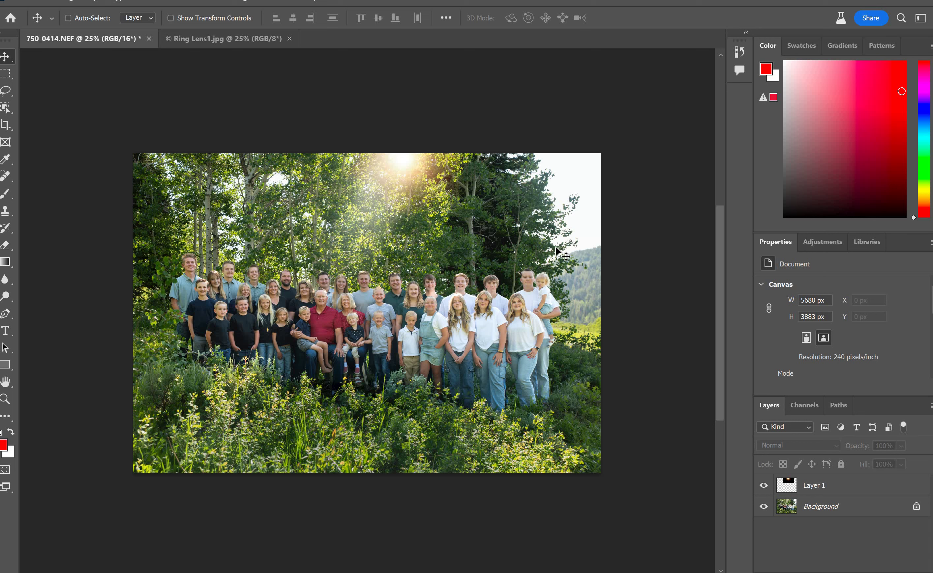
pyautogui.hotkey('ctrl', 'shift', 'e')
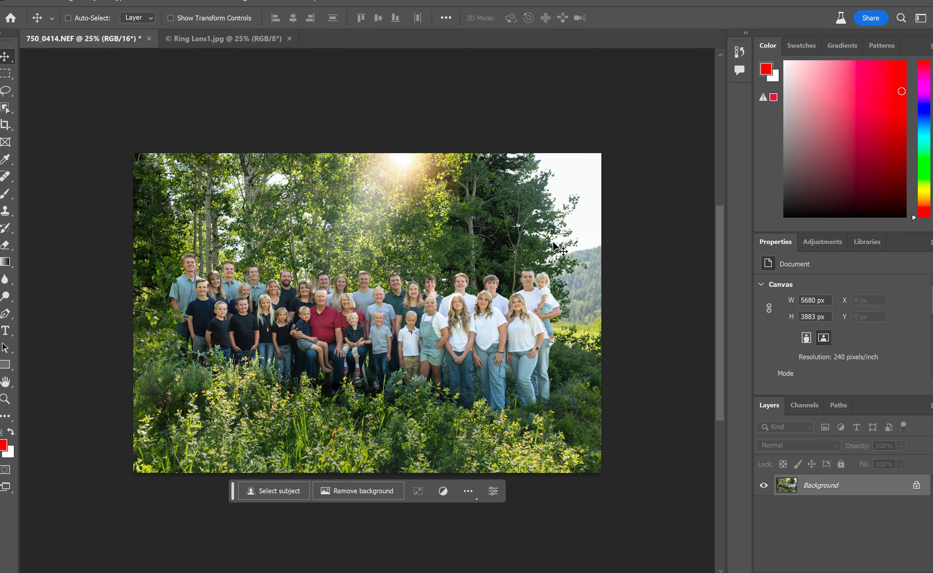
pyautogui.hotkey('ctrl', 's')
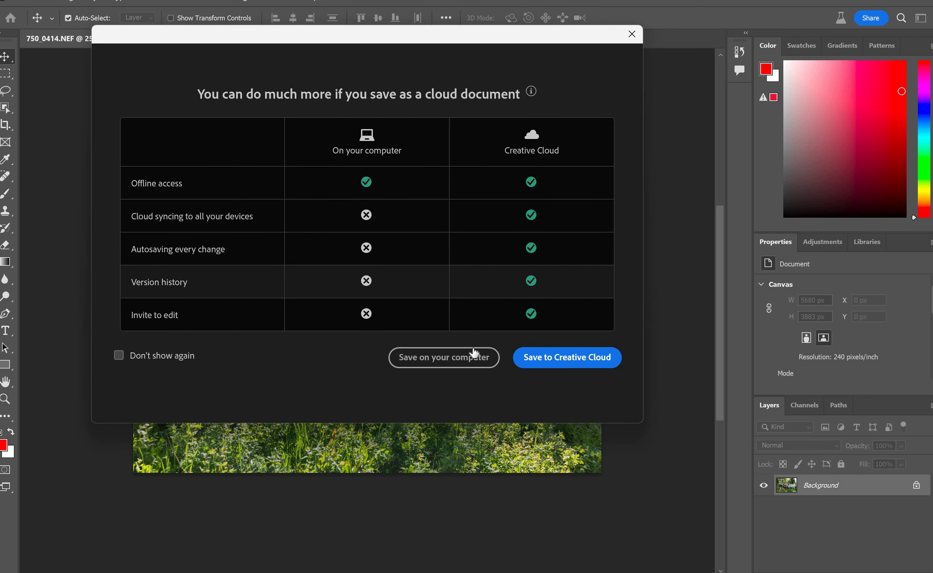
pyautogui.click(478, 358)
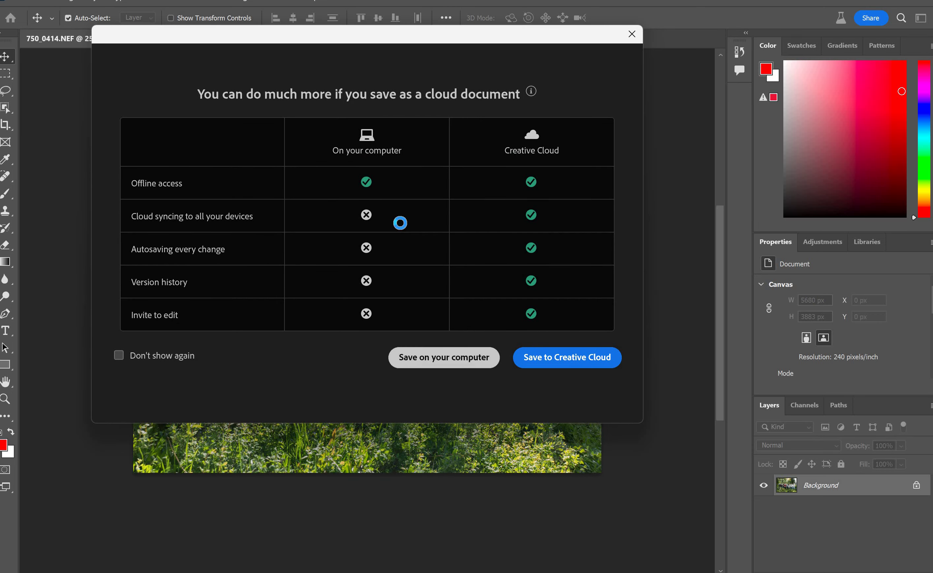
pyautogui.scroll(-4, 60, 140)
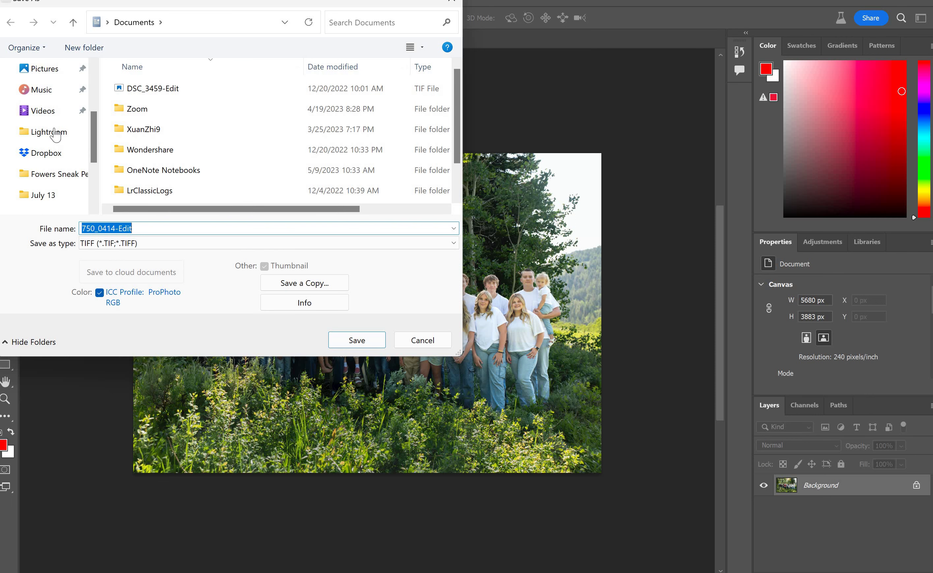
pyautogui.scroll(4, 55, 134)
pyautogui.click(45, 132)
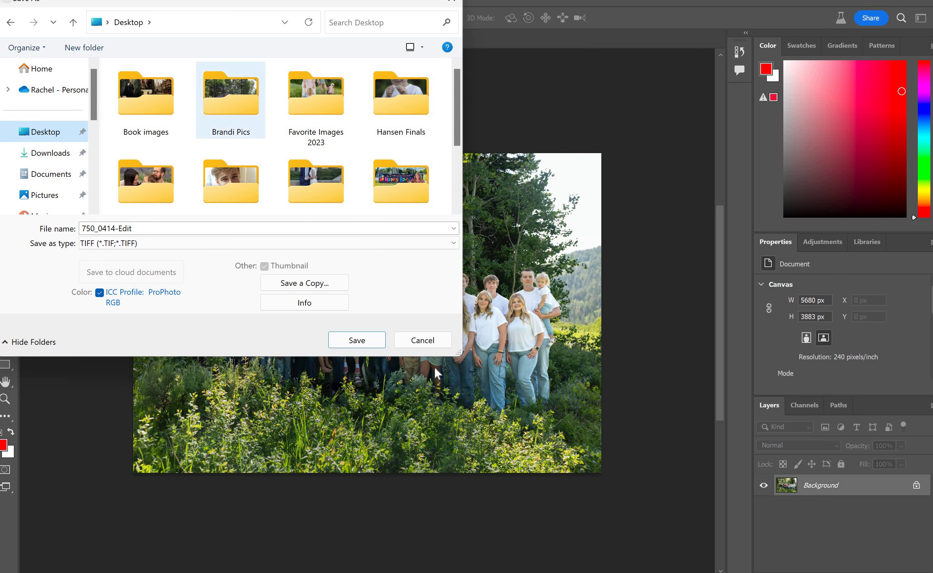
pyautogui.click(365, 341)
pyautogui.press('Return')
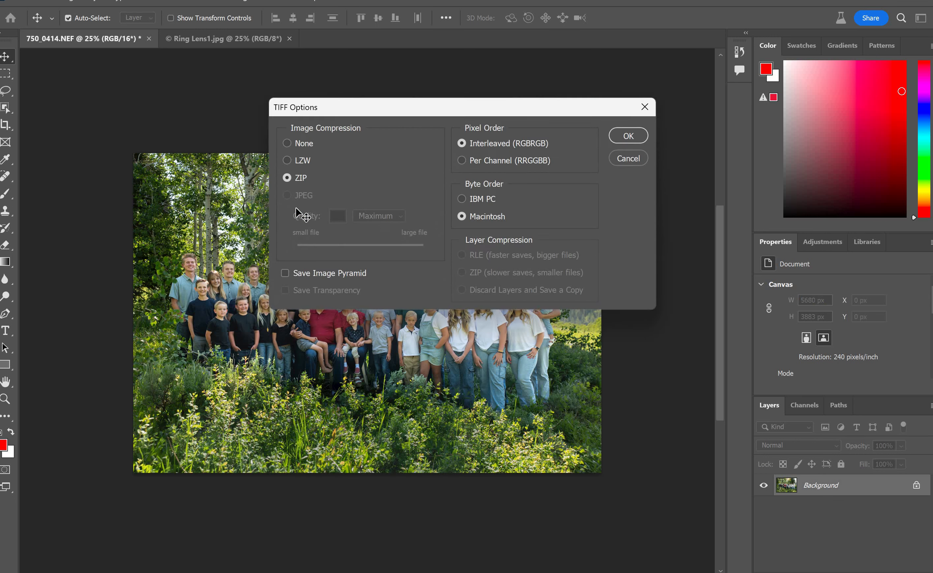
pyautogui.click(626, 136)
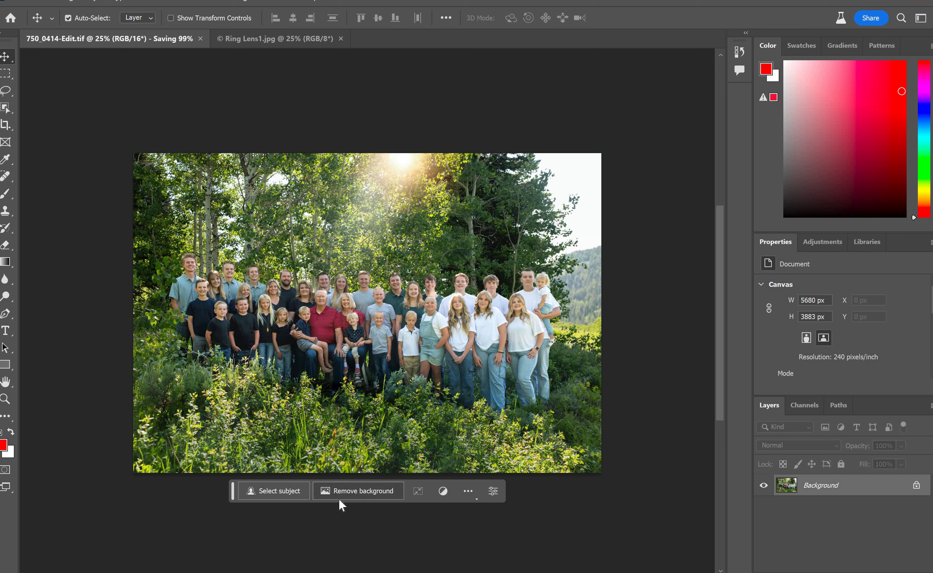
# Close the Ring Lens1.jpg flare image and the saved TIFF, and return to Lightroom Classic.
pyautogui.click(341, 39)
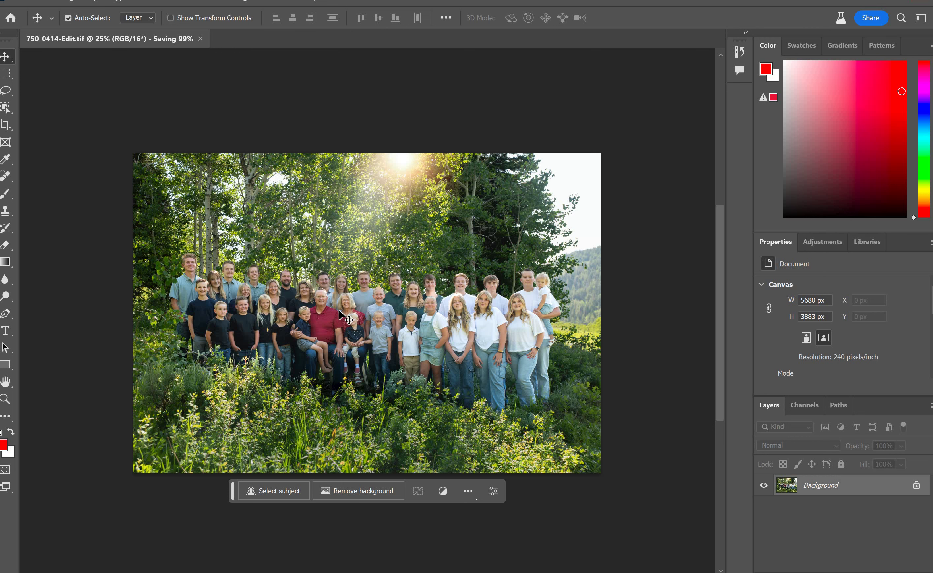
pyautogui.scroll(-6, 269, 370)
pyautogui.scroll(7, 269, 369)
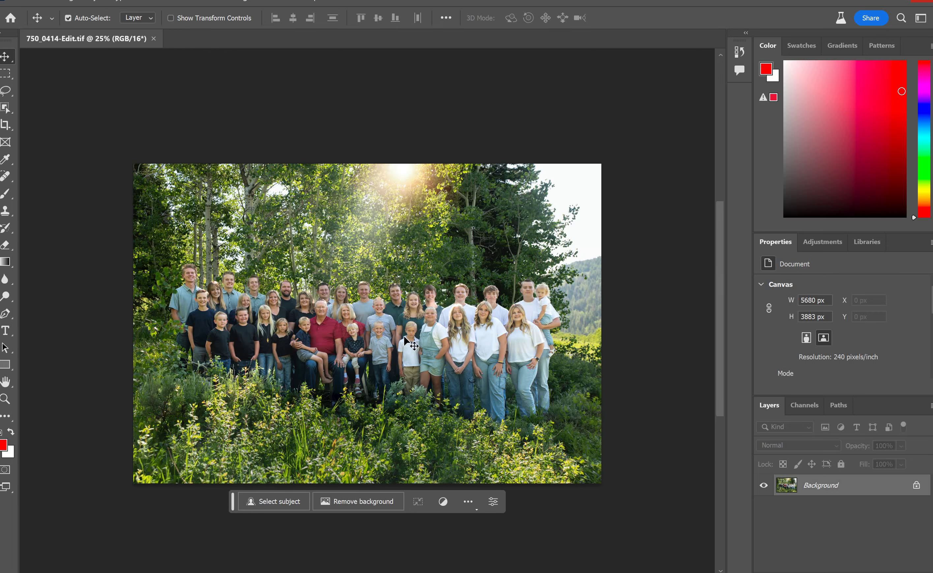
pyautogui.hotkey('ctrl', 'w')
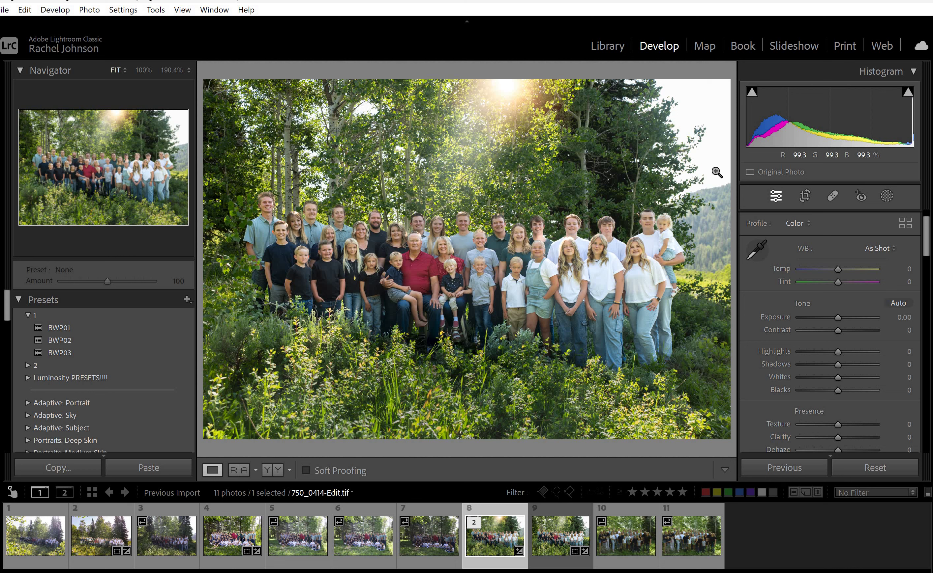
# Open the tenth photo, 750_0429.NEF, and crop it slightly tighter around the group.
pyautogui.click(533, 551)
pyautogui.click(626, 536)
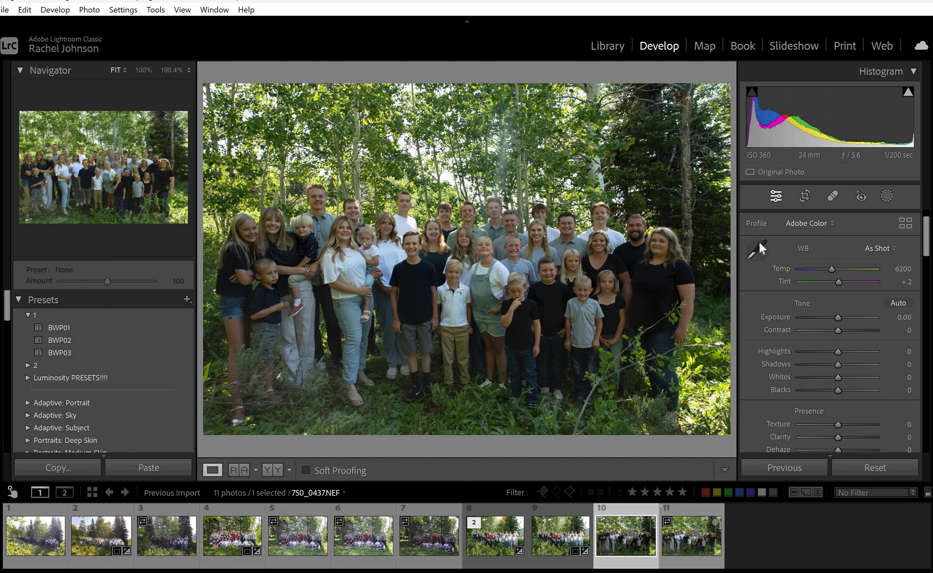
pyautogui.click(805, 196)
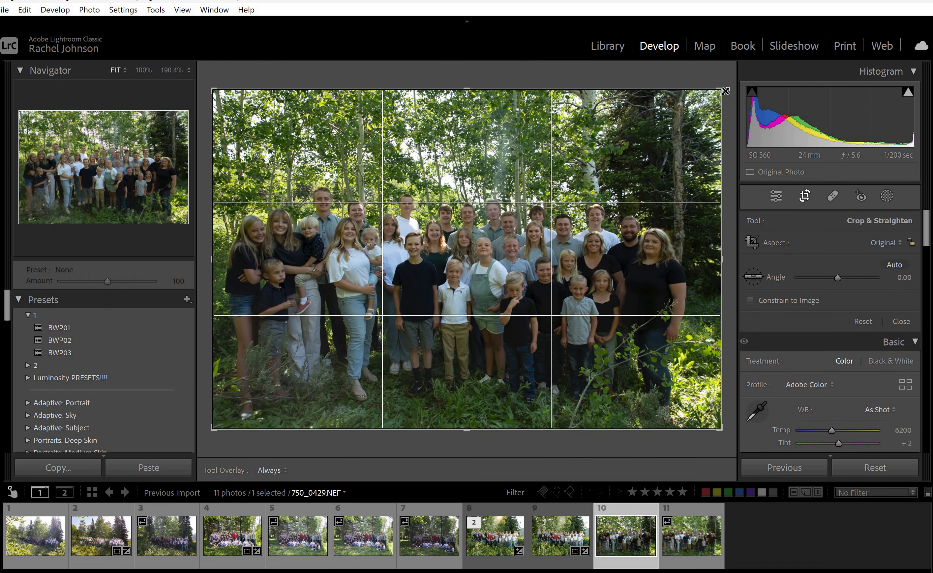
pyautogui.moveTo(714, 99); pyautogui.dragTo(710, 97)
pyautogui.press('Return')
# Set the photo's overall Exposure to +0.64, Highlights to −31, Temp to 6615 and Tint to +4.
pyautogui.moveTo(837, 358); pyautogui.dragTo(826, 391)
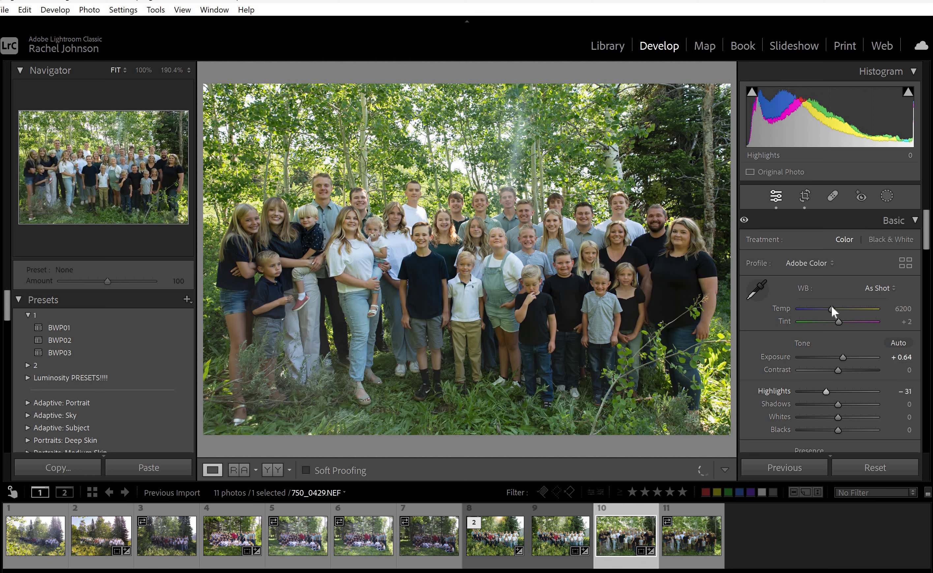
pyautogui.moveTo(831, 310); pyautogui.dragTo(839, 322)
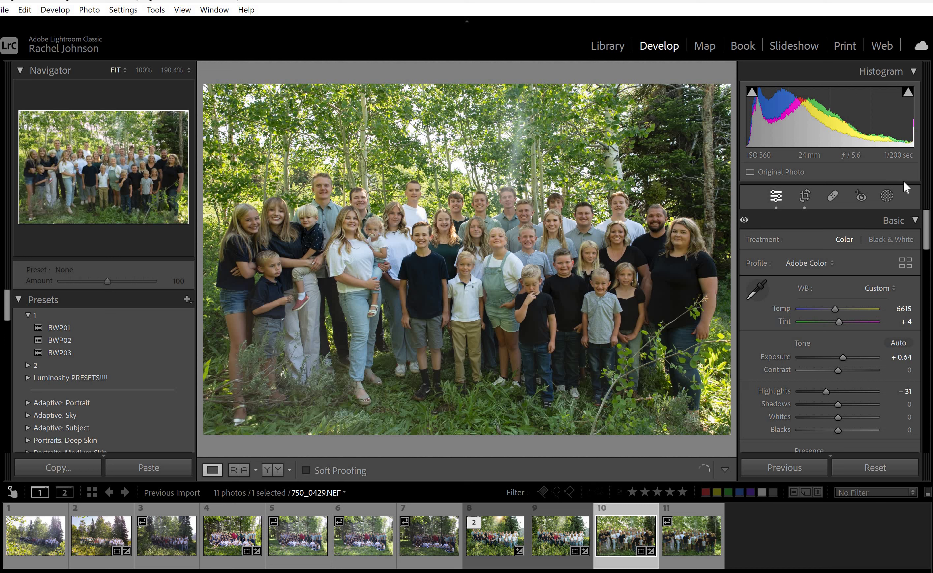
# Add a Select Subject mask over the group with Exposure 0.47, Highlights −13, Shadows 32, Whites 9 and Blacks −1.
pyautogui.click(887, 196)
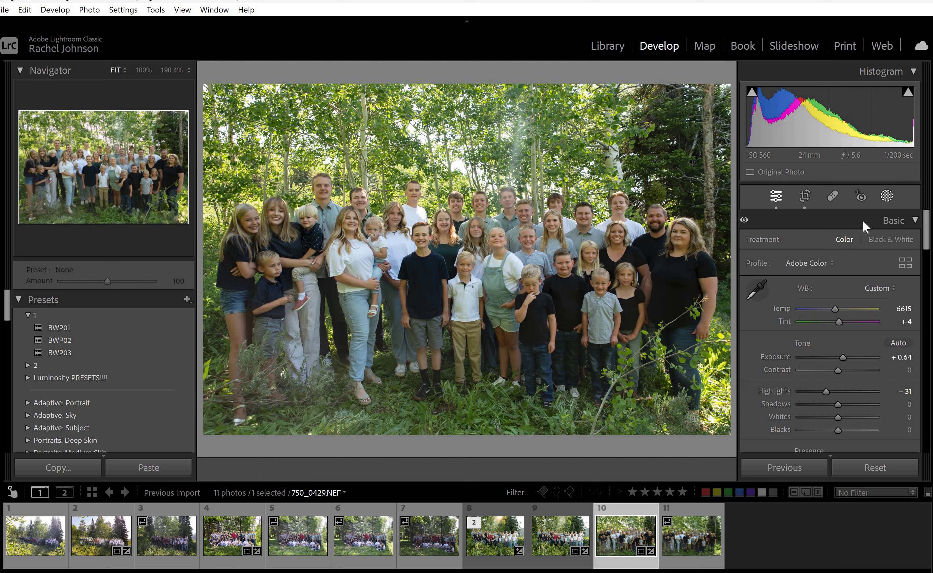
pyautogui.click(774, 249)
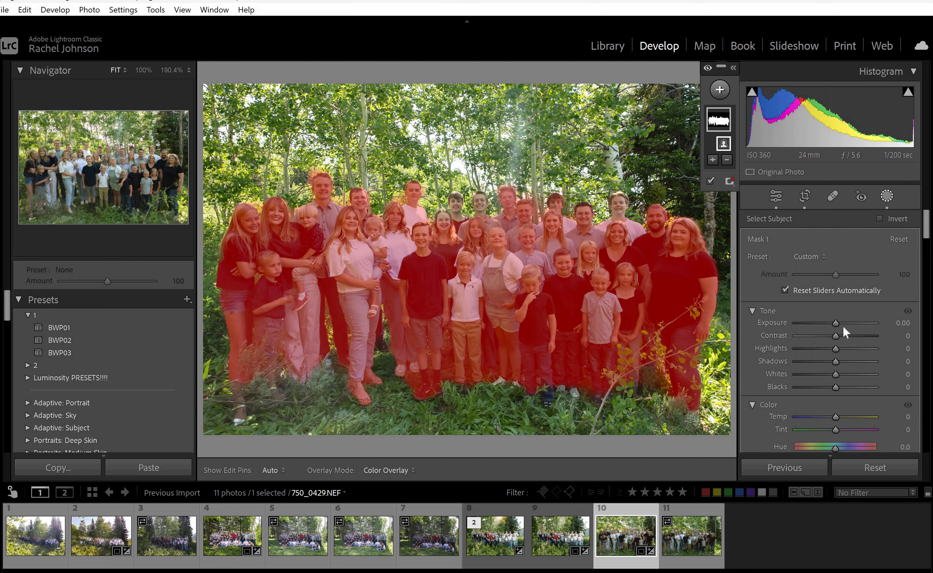
pyautogui.moveTo(842, 325); pyautogui.dragTo(844, 327)
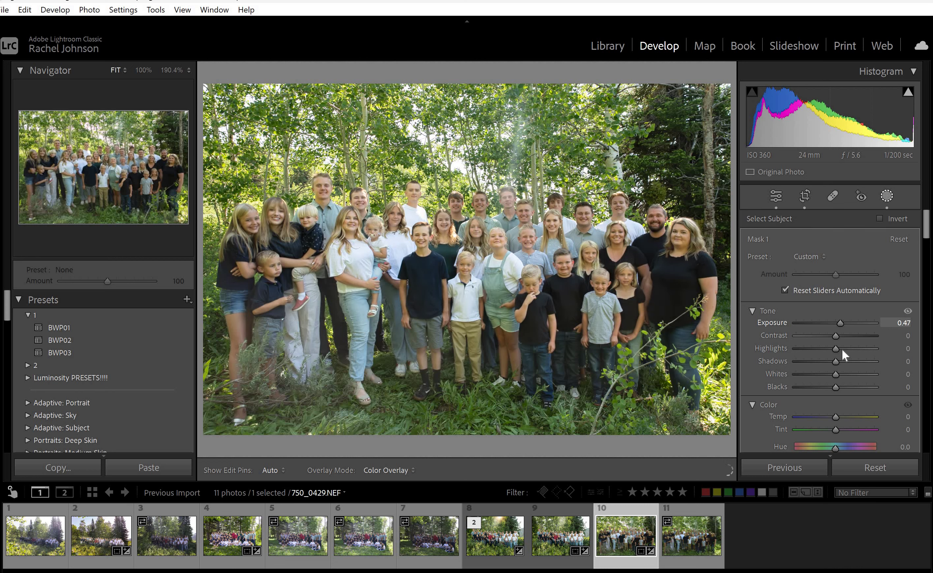
pyautogui.click(830, 348)
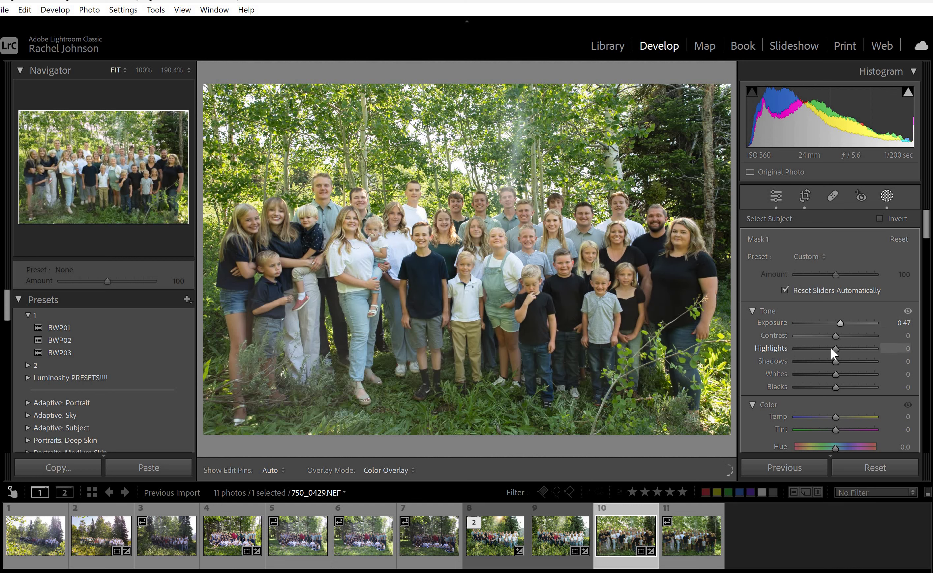
pyautogui.click(843, 362)
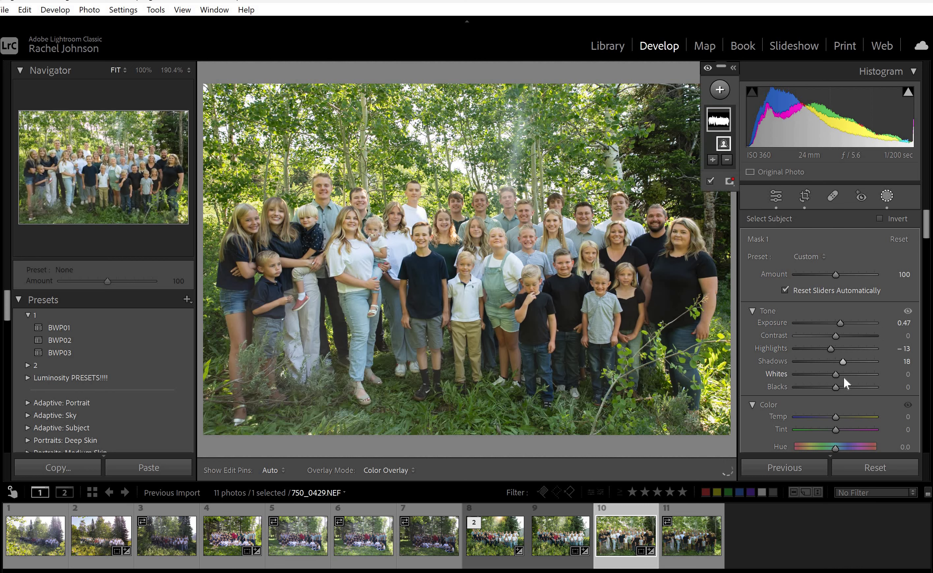
pyautogui.click(843, 374)
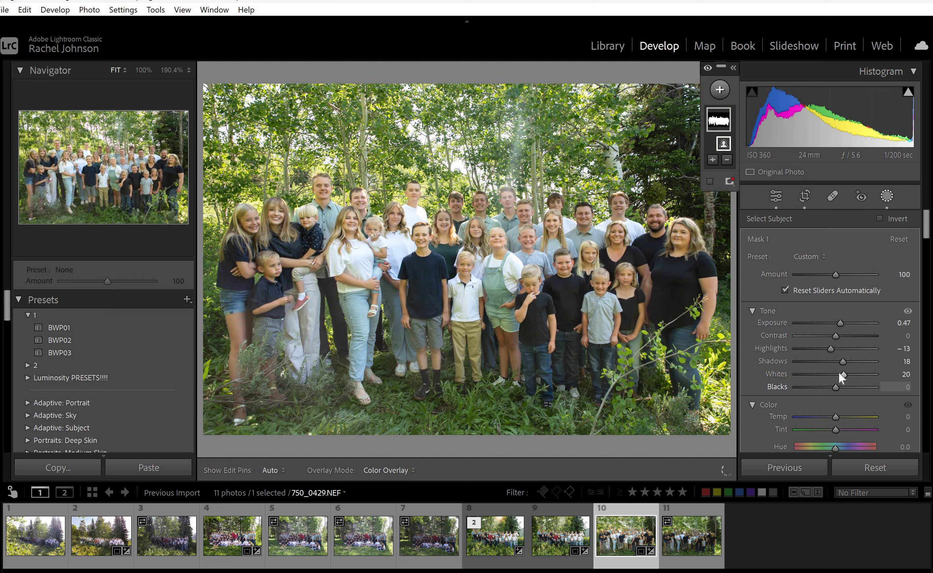
pyautogui.moveTo(838, 374); pyautogui.dragTo(834, 375)
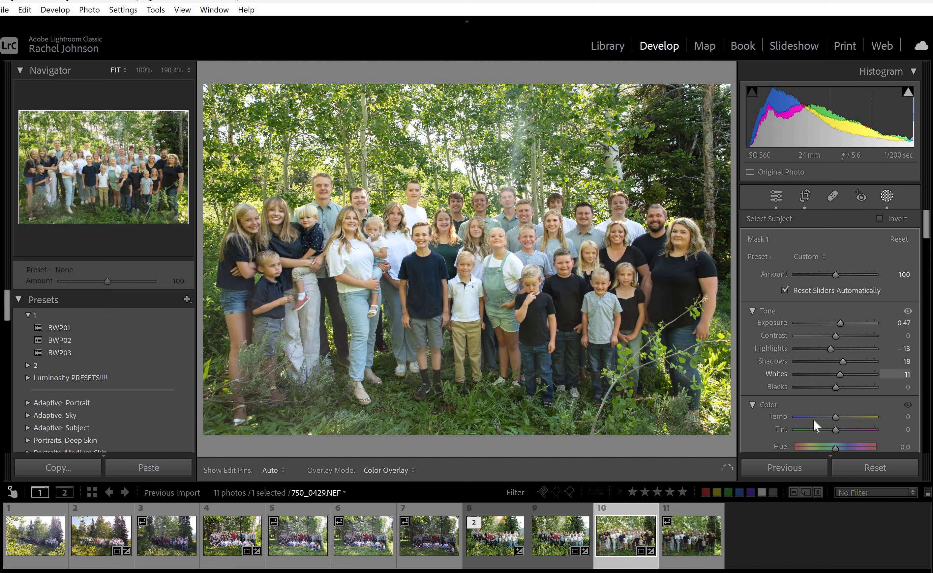
pyautogui.click(829, 387)
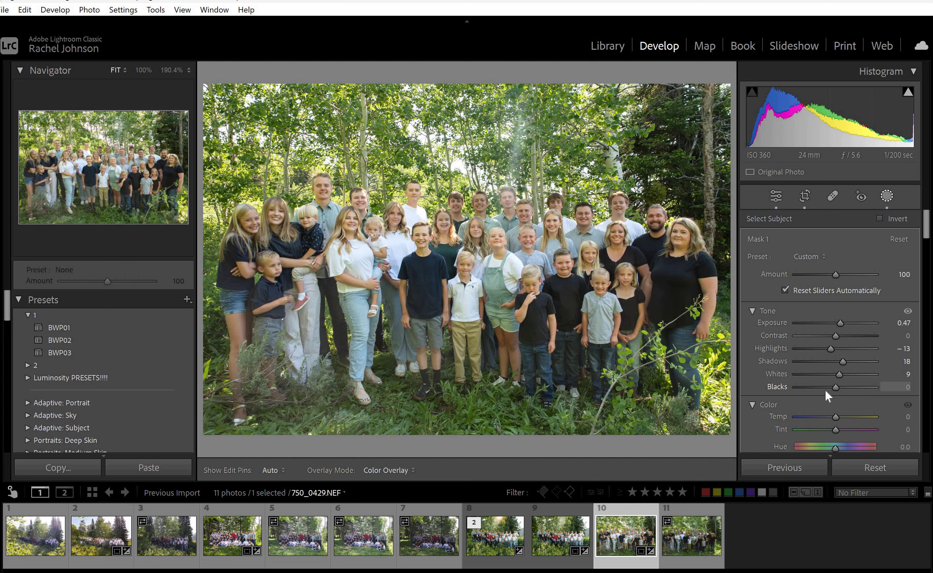
pyautogui.click(847, 361)
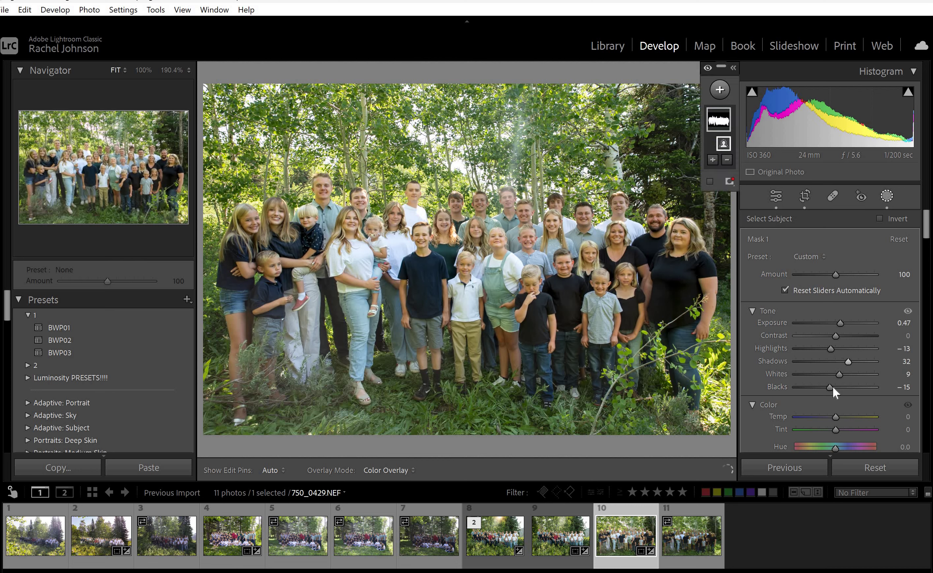
pyautogui.click(836, 384)
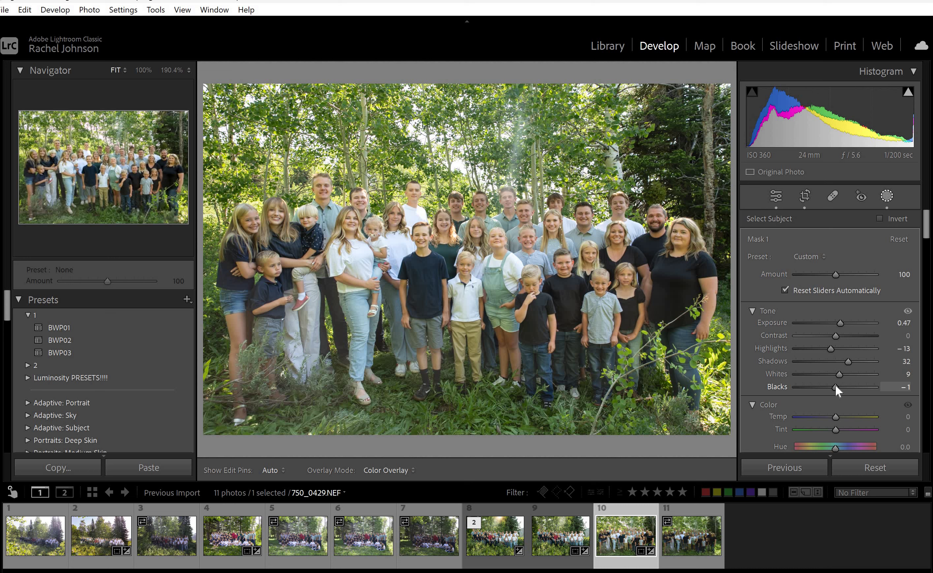
pyautogui.click(840, 322)
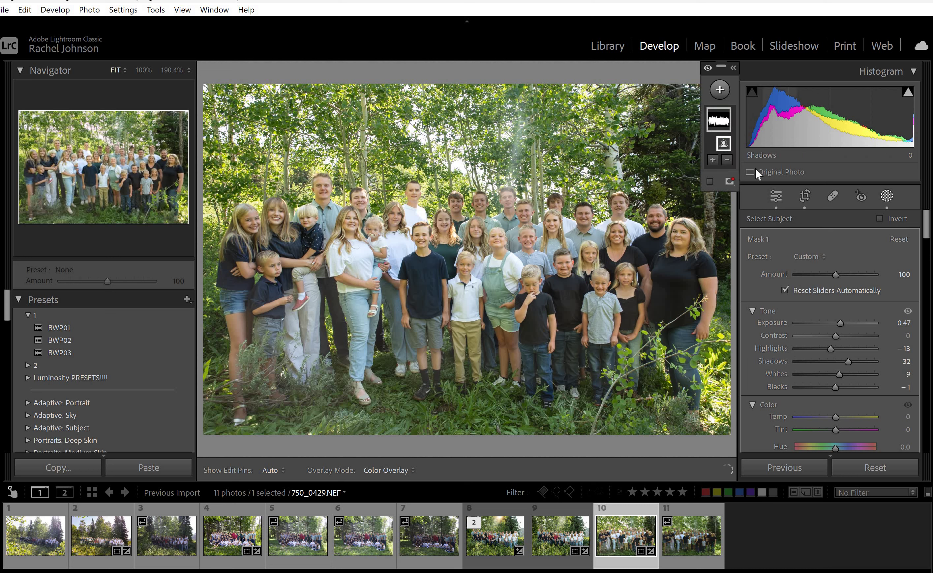
# Add a Select Background mask with Exposure −0.30, Contrast 15, Highlights −17, Shadows −13 and Whites 9, and leave masking.
pyautogui.click(718, 90)
pyautogui.click(744, 151)
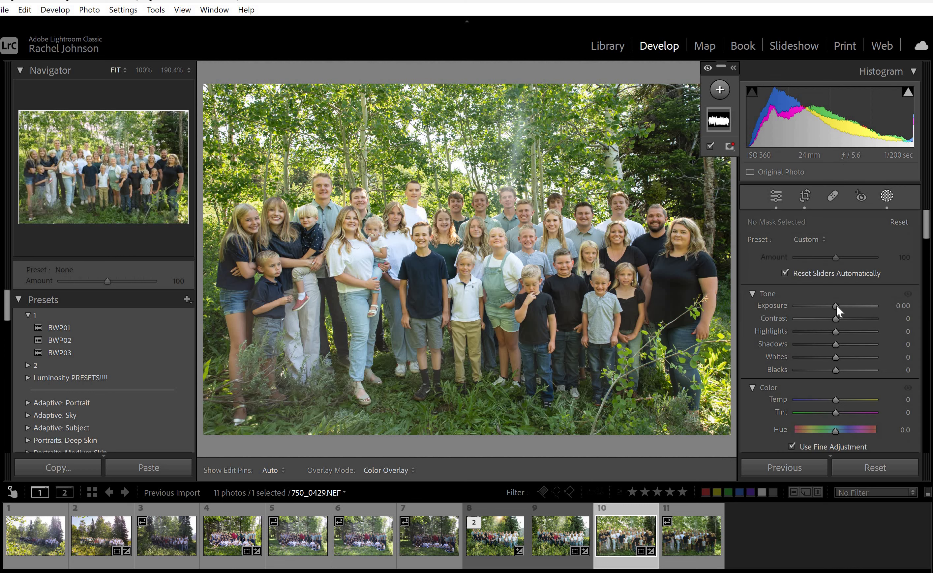
pyautogui.moveTo(833, 321); pyautogui.dragTo(828, 322)
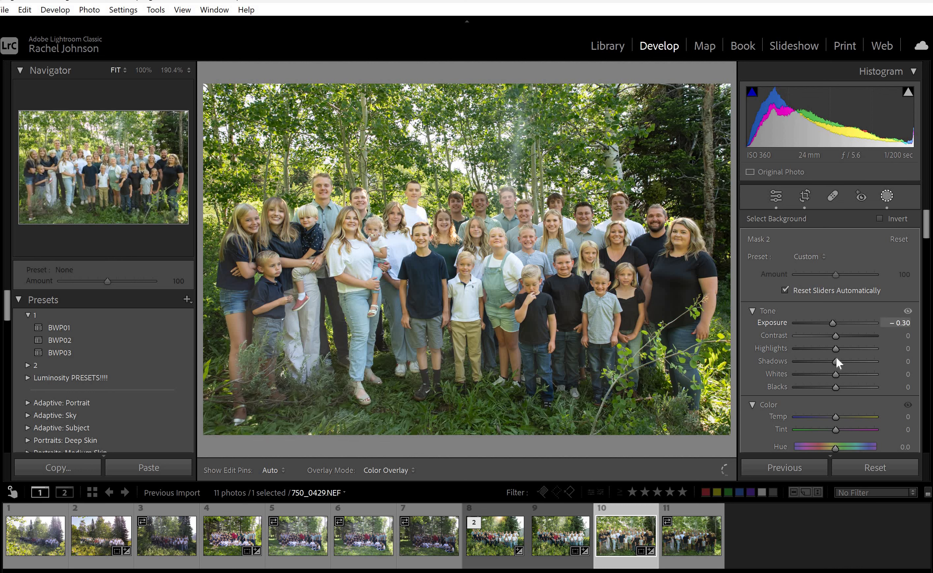
pyautogui.click(829, 348)
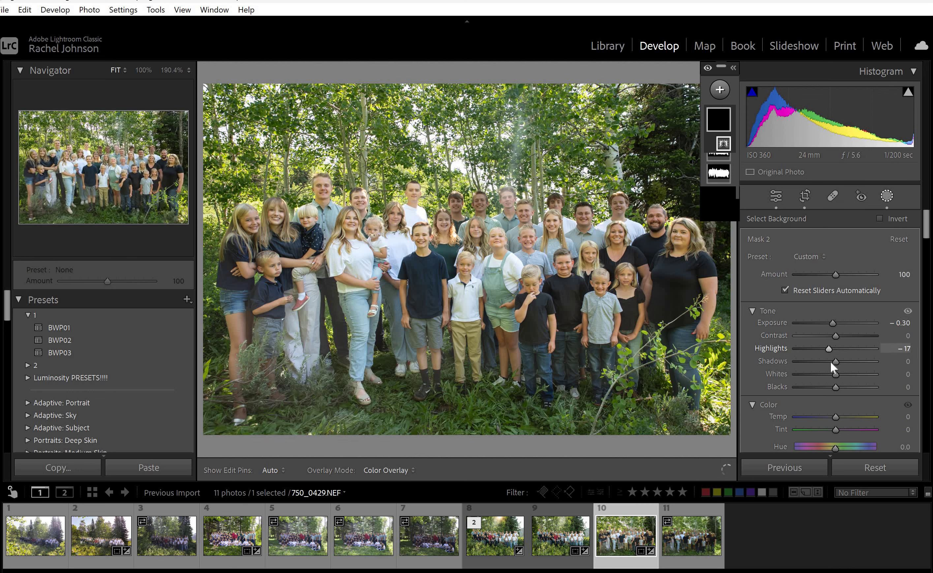
pyautogui.click(830, 362)
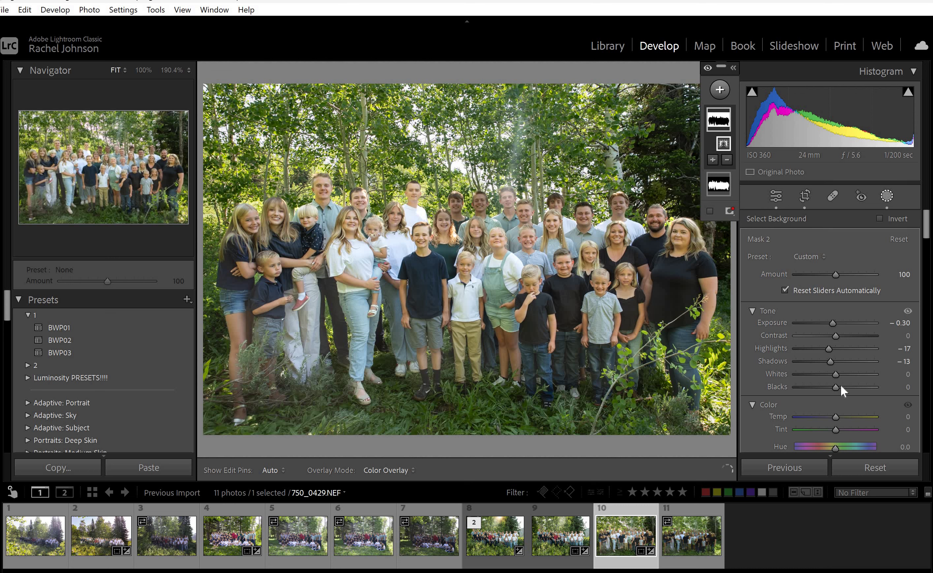
pyautogui.click(841, 336)
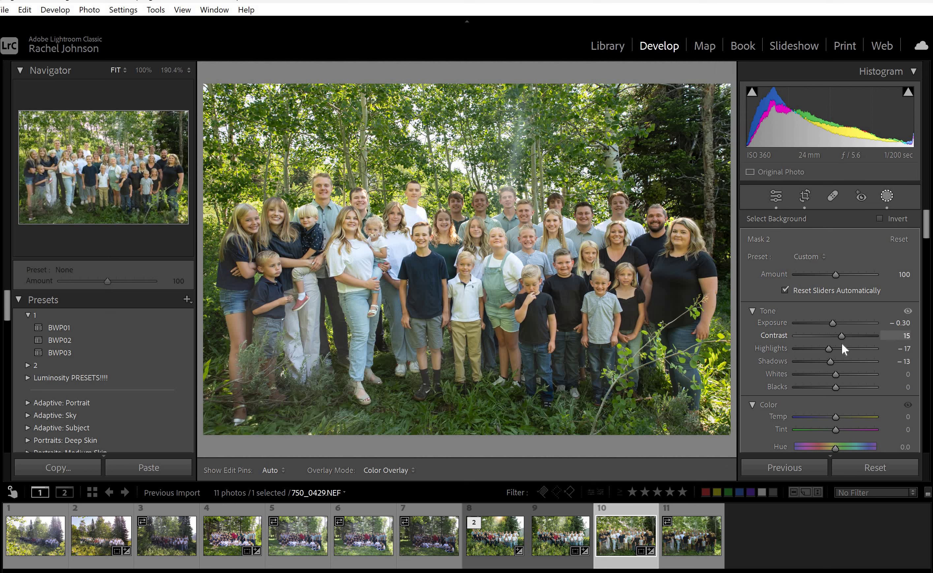
pyautogui.click(843, 374)
pyautogui.moveTo(843, 374); pyautogui.dragTo(840, 374)
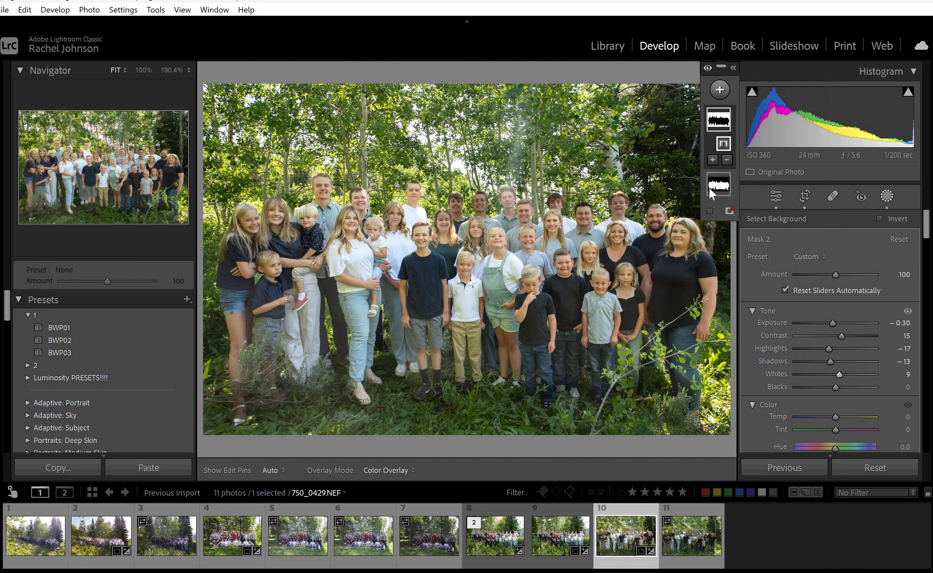
pyautogui.click(718, 183)
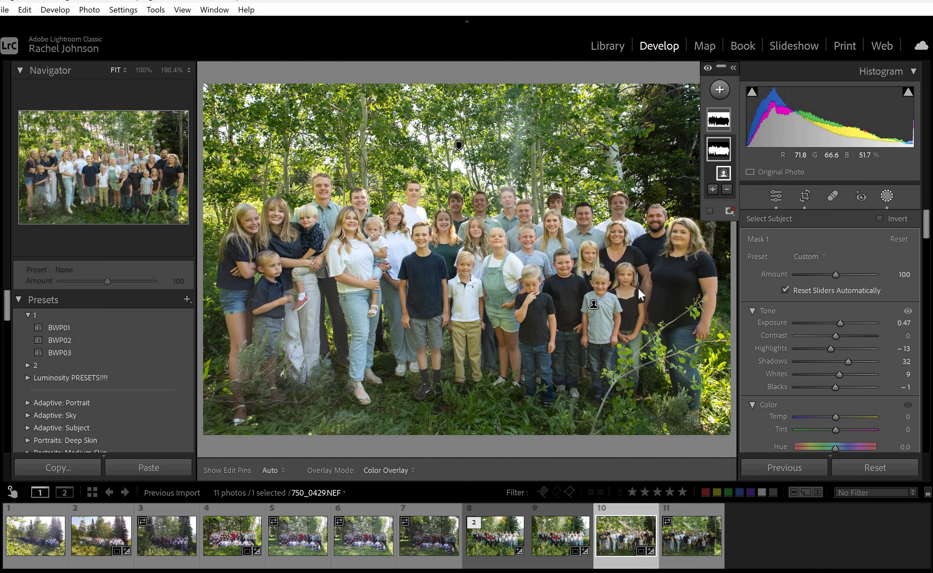
pyautogui.click(890, 194)
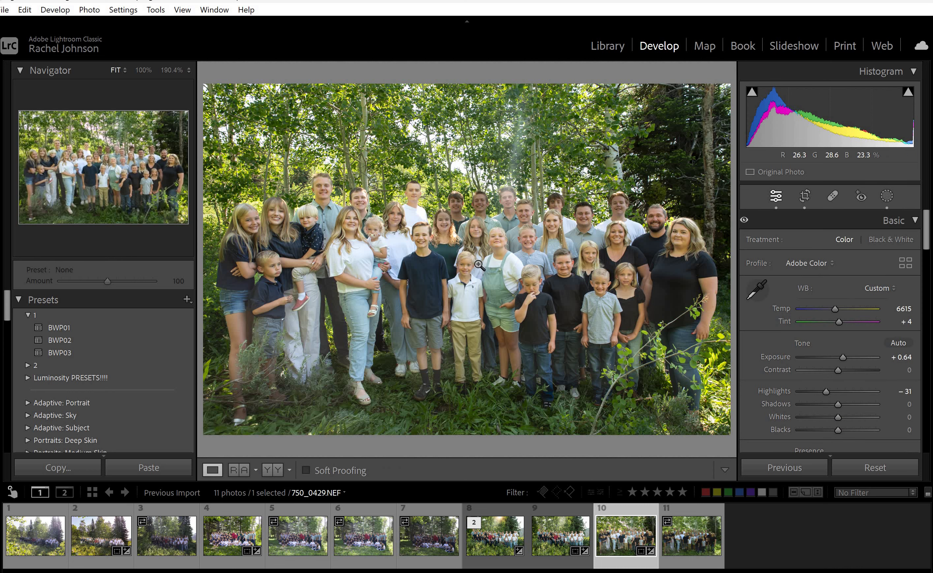
# Shift the Green hue to +12 in the photo's HSL color adjustments.
pyautogui.scroll(-10, 894, 376)
pyautogui.scroll(-12, 901, 349)
pyautogui.scroll(8, 902, 335)
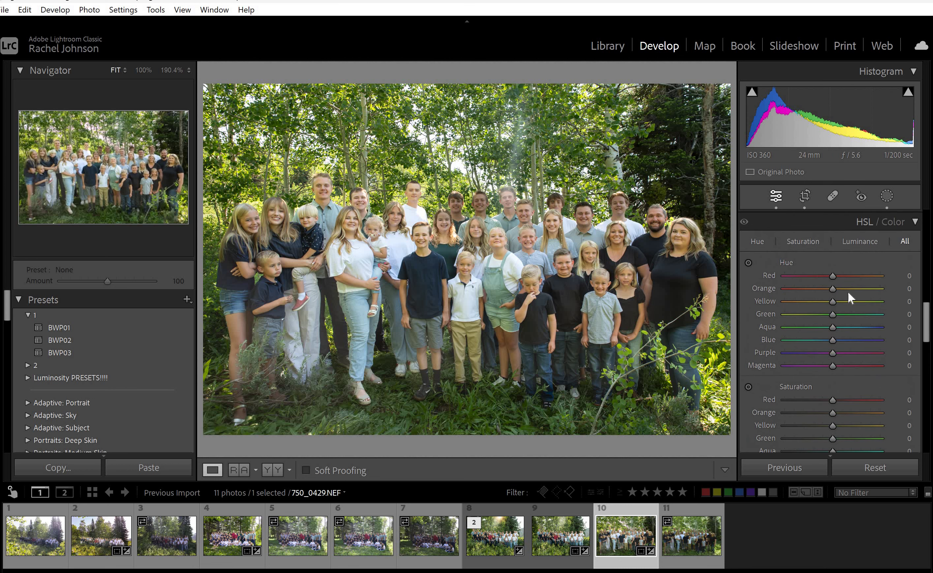
pyautogui.moveTo(833, 313); pyautogui.dragTo(819, 319)
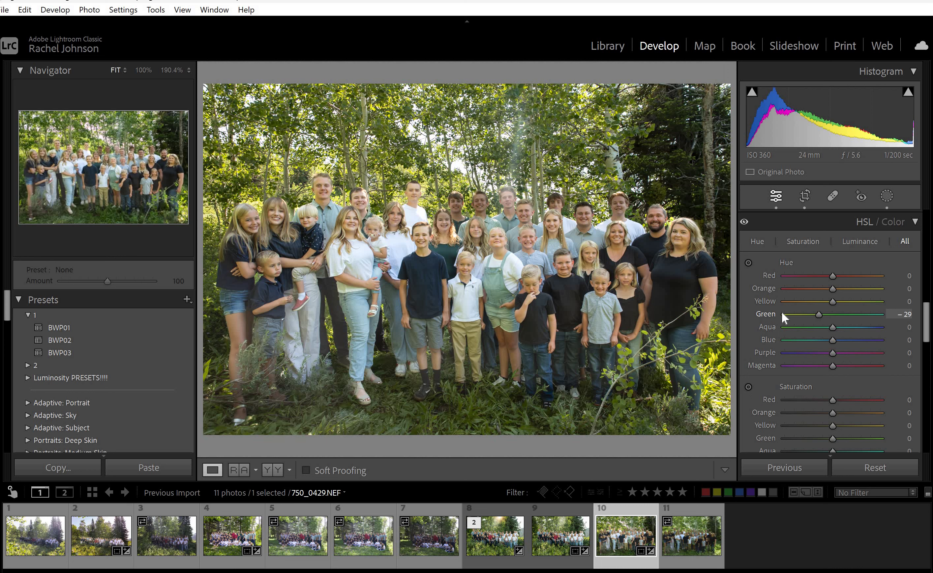
pyautogui.moveTo(819, 314); pyautogui.dragTo(838, 314)
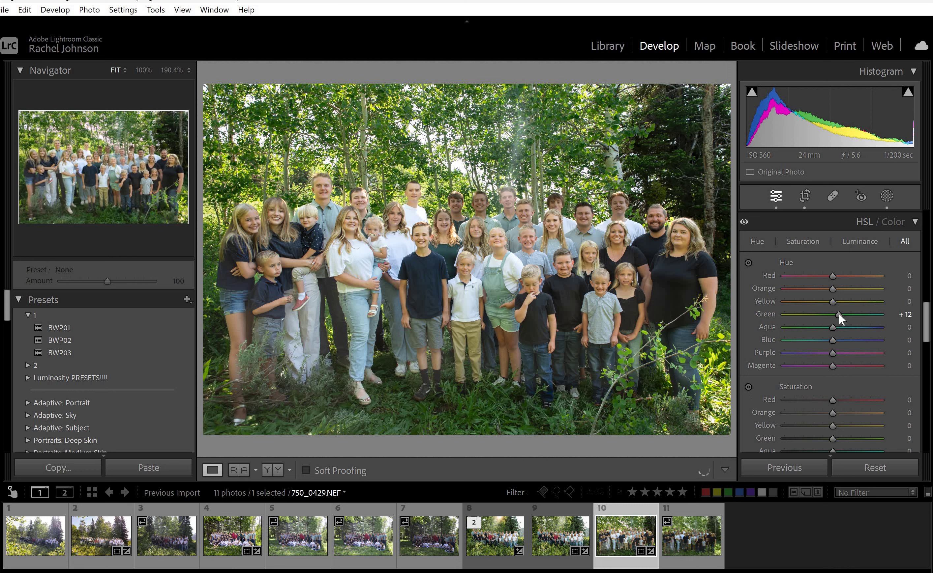
# Refine the Select Subject mask over the group with Tint 6, Blacks −8 and Shadows 20, and leave masking.
pyautogui.click(884, 196)
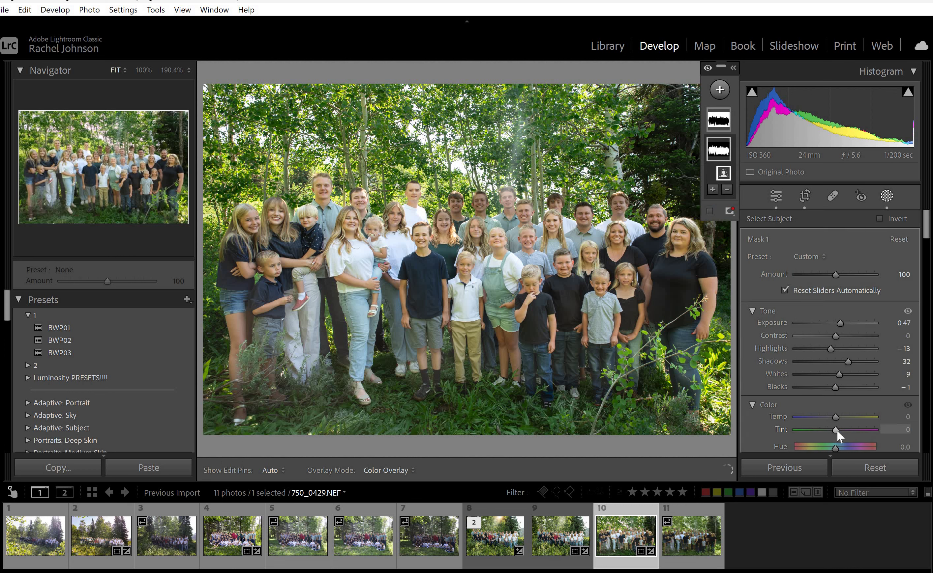
pyautogui.moveTo(836, 431); pyautogui.dragTo(837, 431)
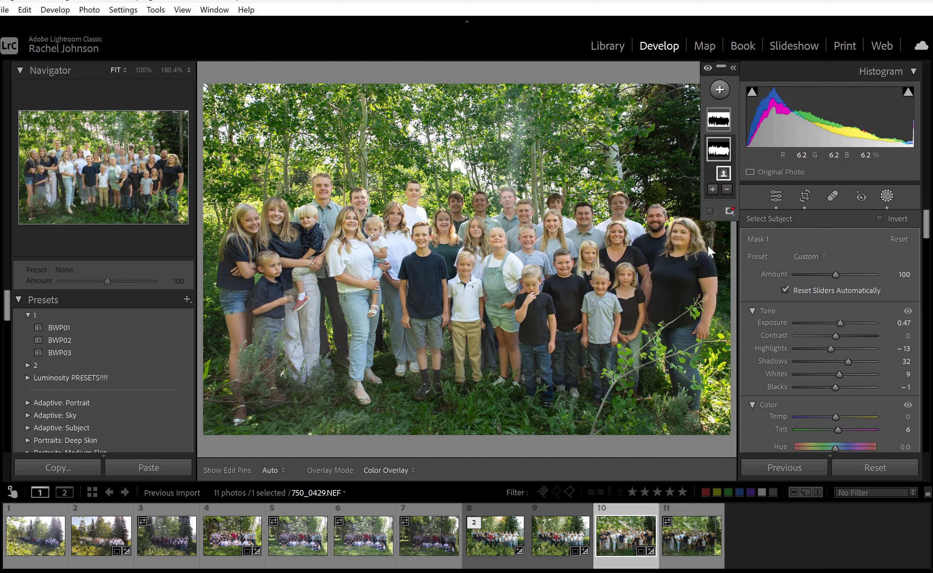
pyautogui.click(828, 387)
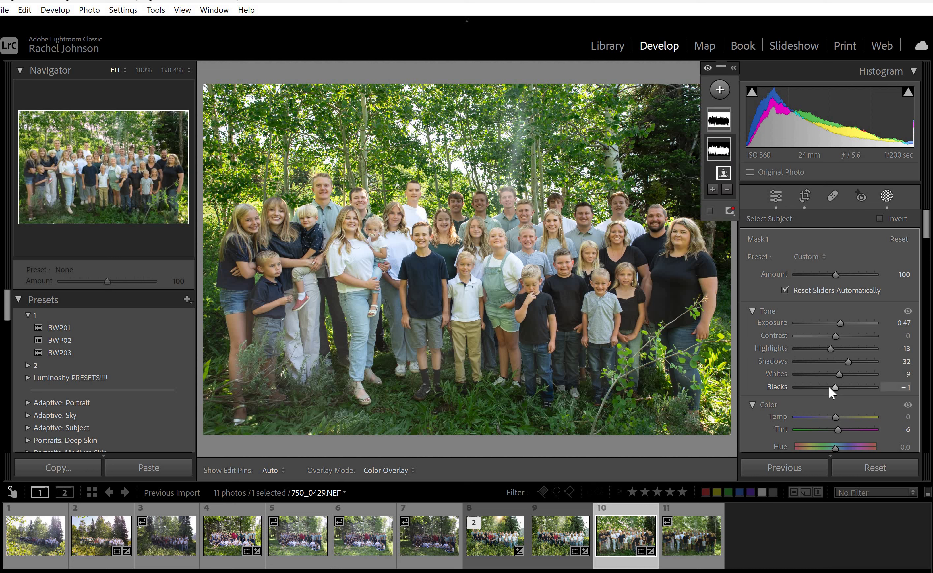
pyautogui.click(832, 388)
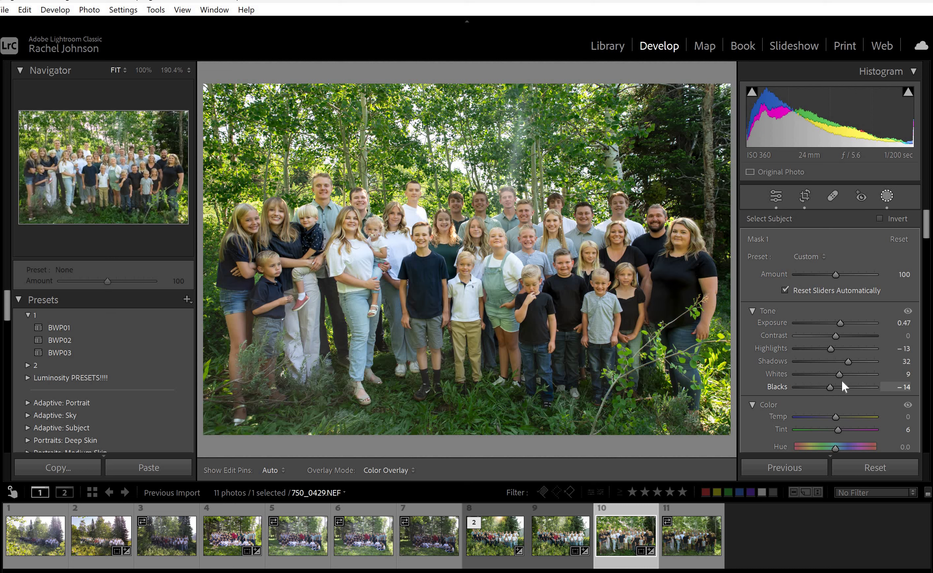
pyautogui.click(843, 359)
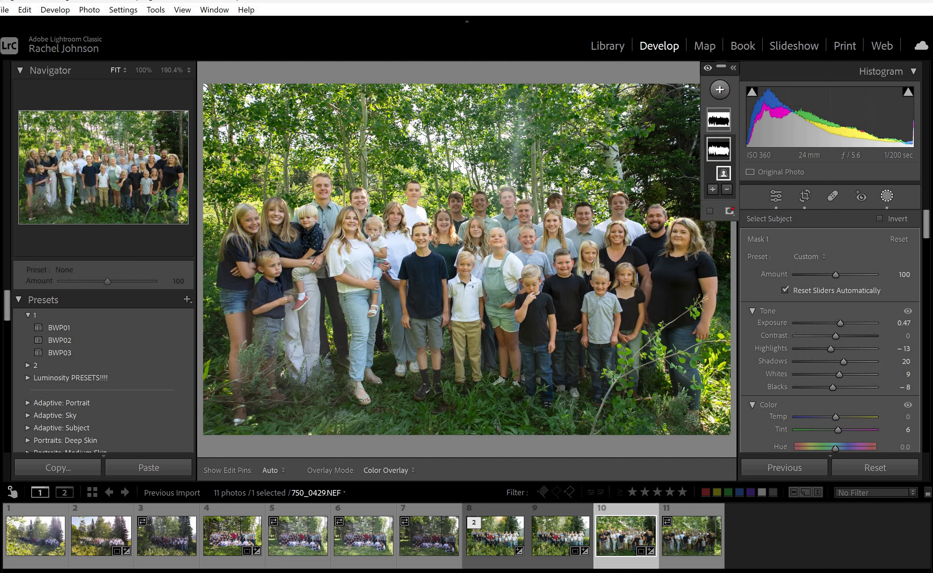
pyautogui.hotkey('shift', 'w')
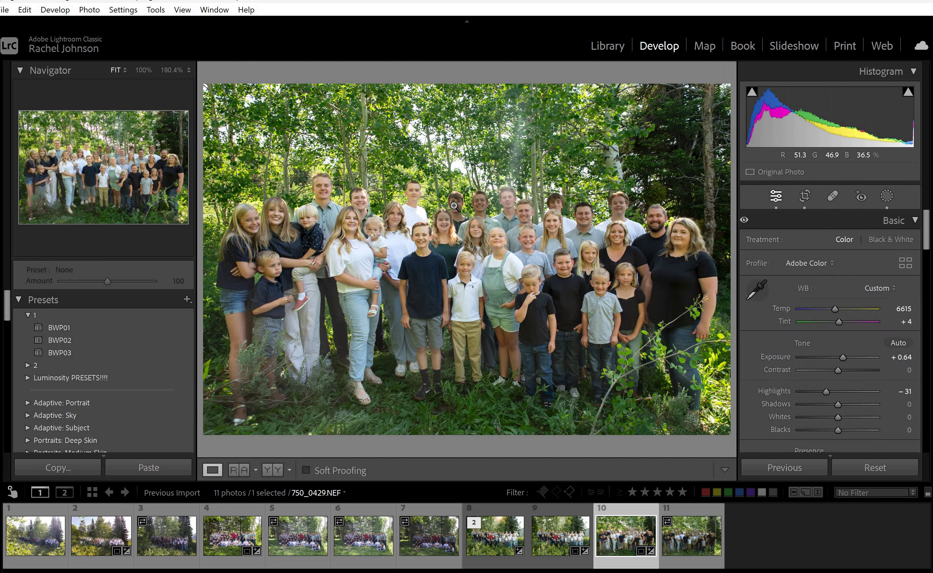
# Compare the photo's before and after versions side by side, and return to the single-photo view.
pyautogui.press('y')
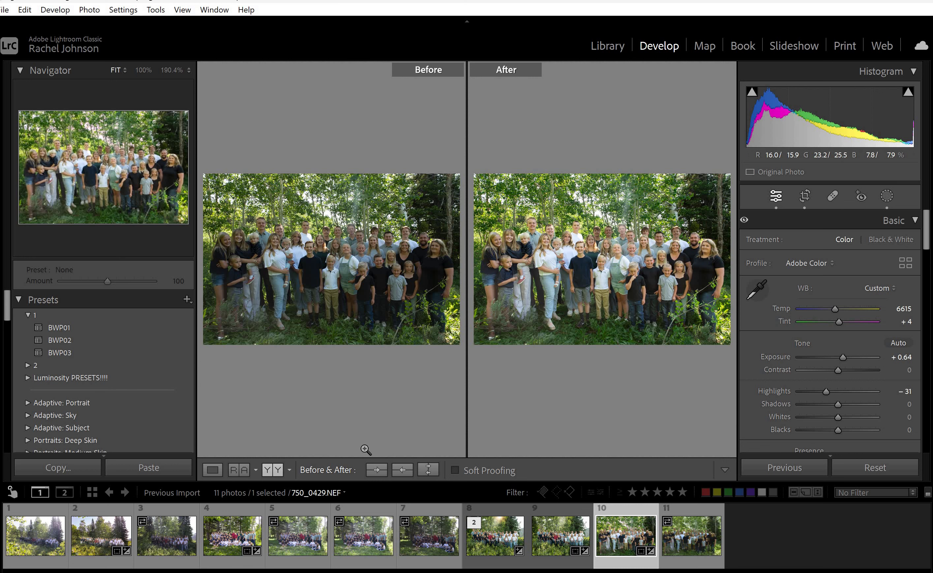
pyautogui.click(212, 469)
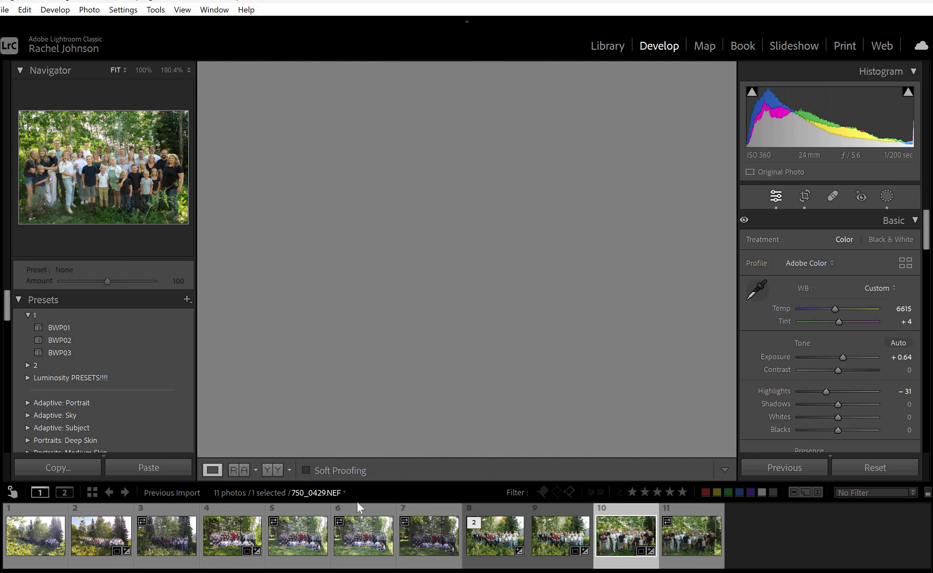